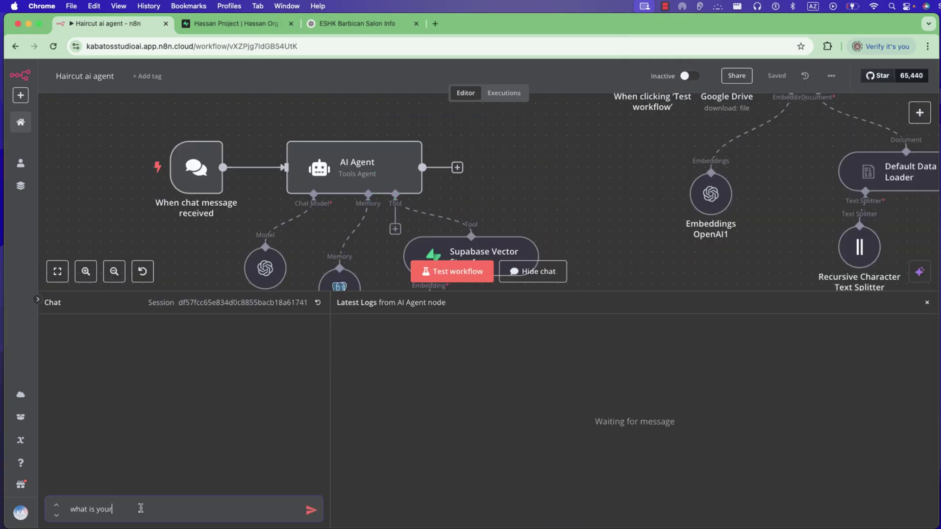
- Ask the haircut agent "what is your opening time" and "what is the price about stylist for Wash, Cut & Blow-Dry?", checking the salon website
{"action": "type", "text": "opening time"}
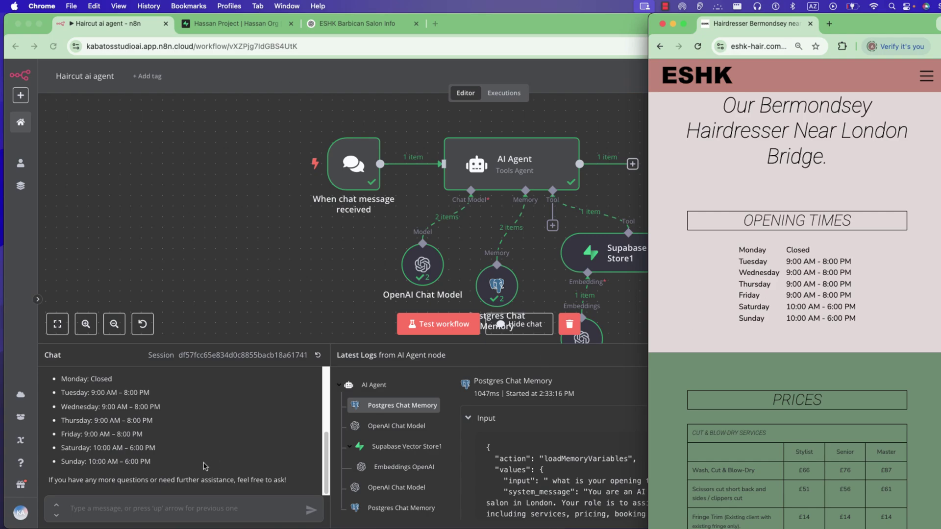
{"action": "left_click", "coordinate": [169, 508]}
{"action": "type", "text": "what i"}
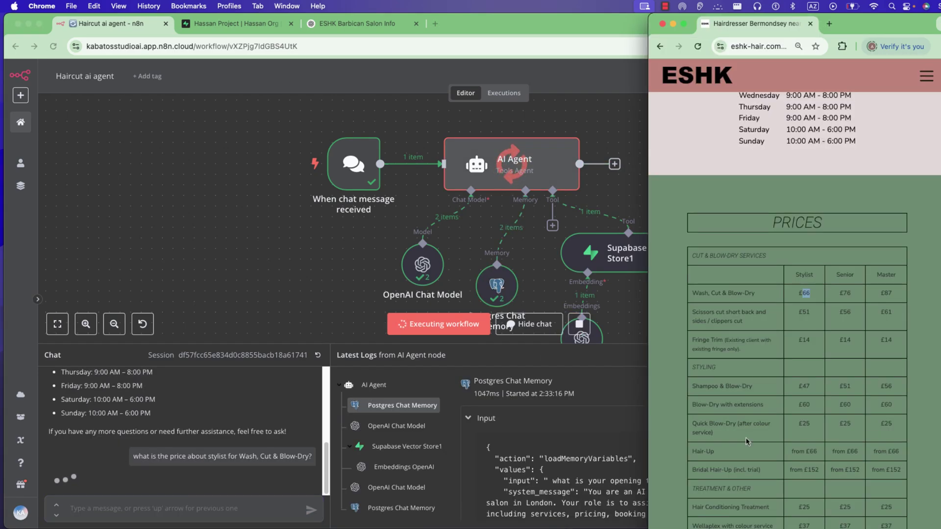
{"action": "left_click_drag", "start_coordinate": [906, 294], "coordinate": [808, 295]}
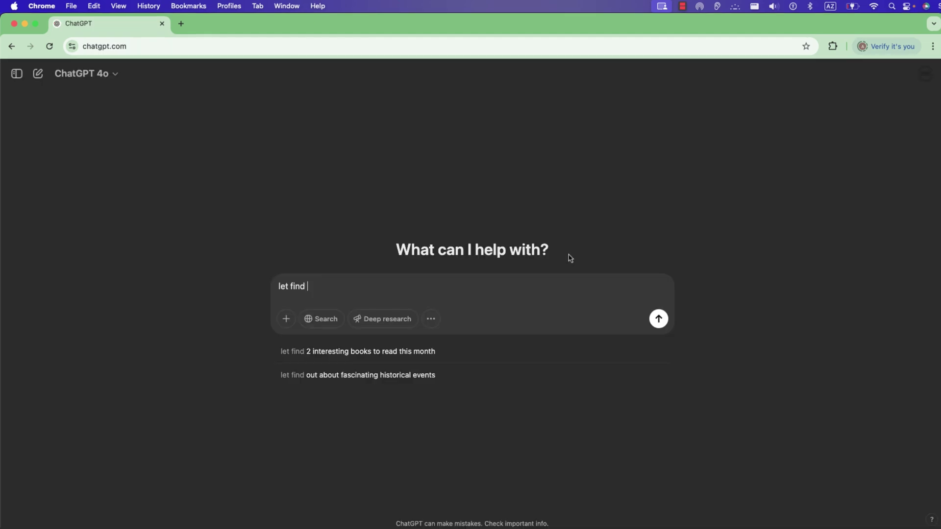
- Ask ChatGPT "let find 10 haircut website in london"
{"action": "type", "text": "10 haircut website in longo"}
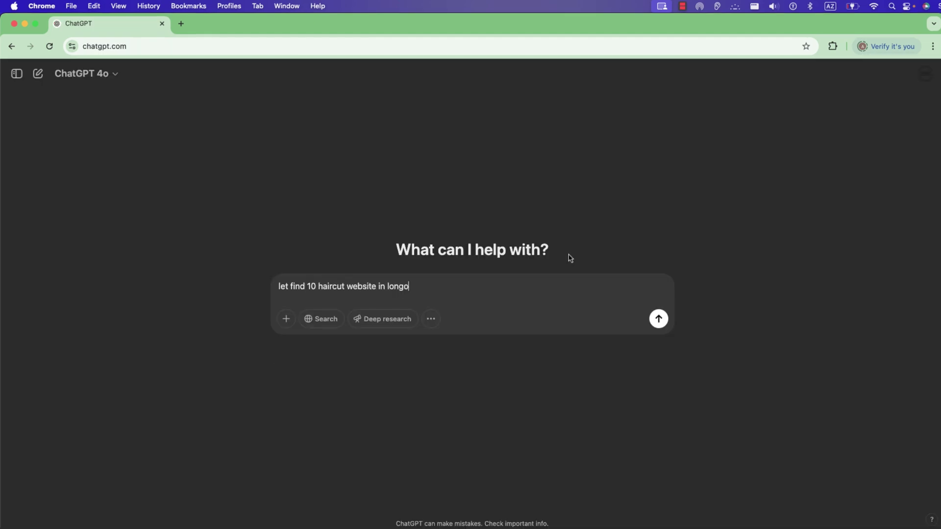
{"action": "key", "text": "BackSpace"}
{"action": "key", "text": "BackSpace"}
{"action": "type", "text": "don"}
{"action": "key", "text": "Return"}
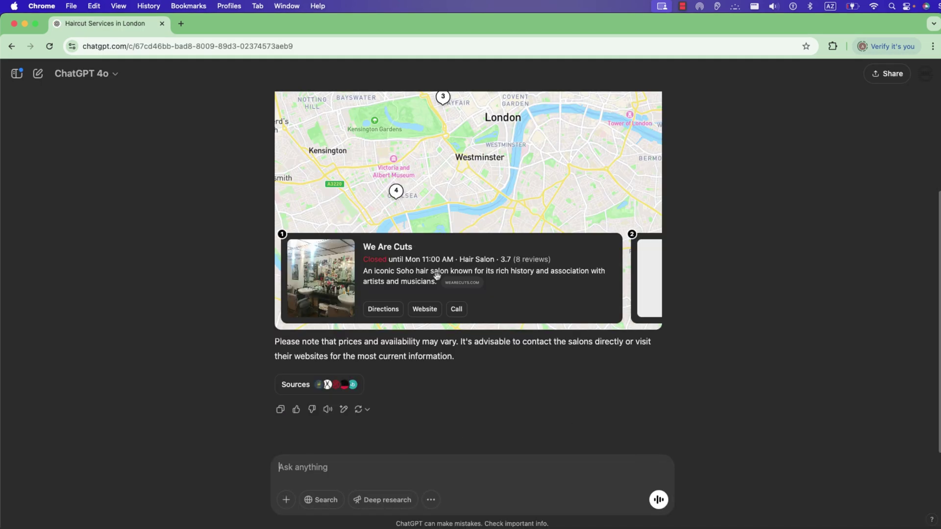
- Look through the suggested London salons, including the We Are Cuts and Hari's websites and the directions to Sassoon Academy
{"action": "left_click", "coordinate": [436, 275]}
{"action": "scroll", "coordinate": [514, 304], "scroll_direction": "down", "scroll_amount": 15}
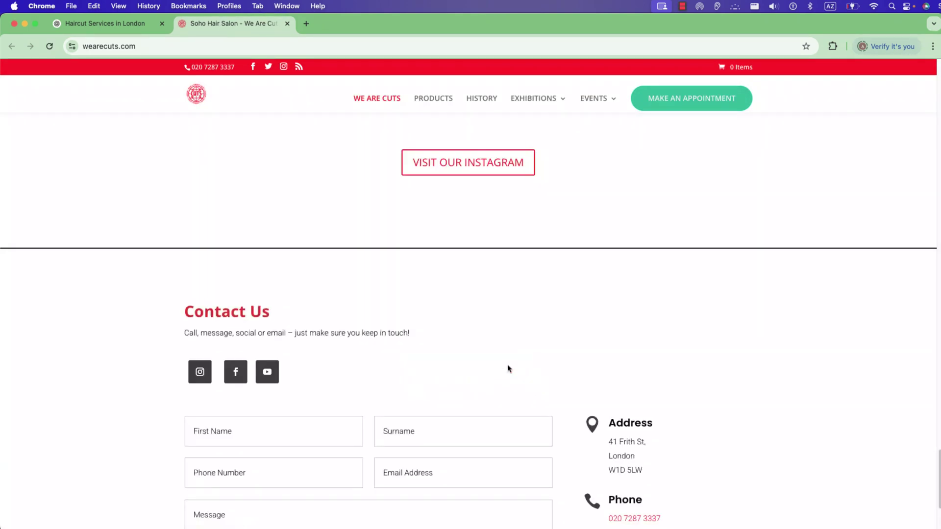
{"action": "key", "text": "ctrl+shift+Tab"}
{"action": "left_click", "coordinate": [397, 310]}
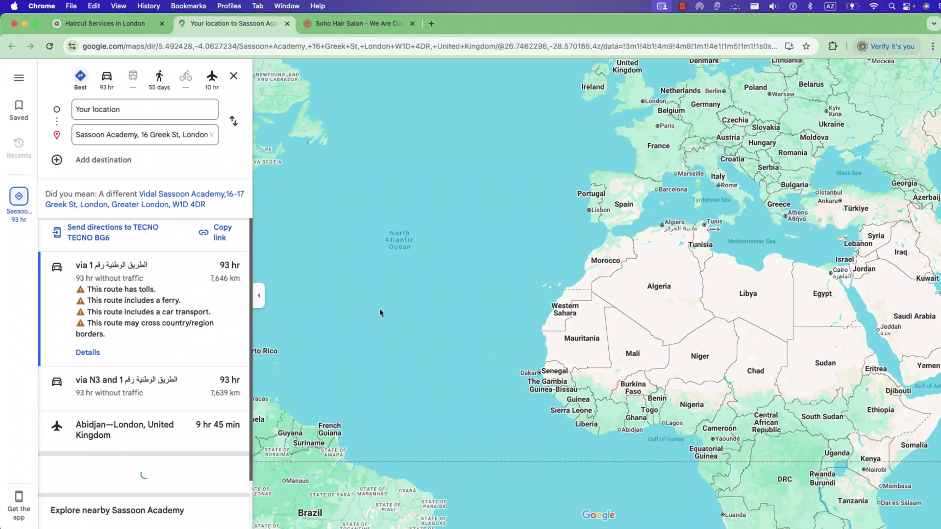
{"action": "key", "text": "ctrl+shift+Tab"}
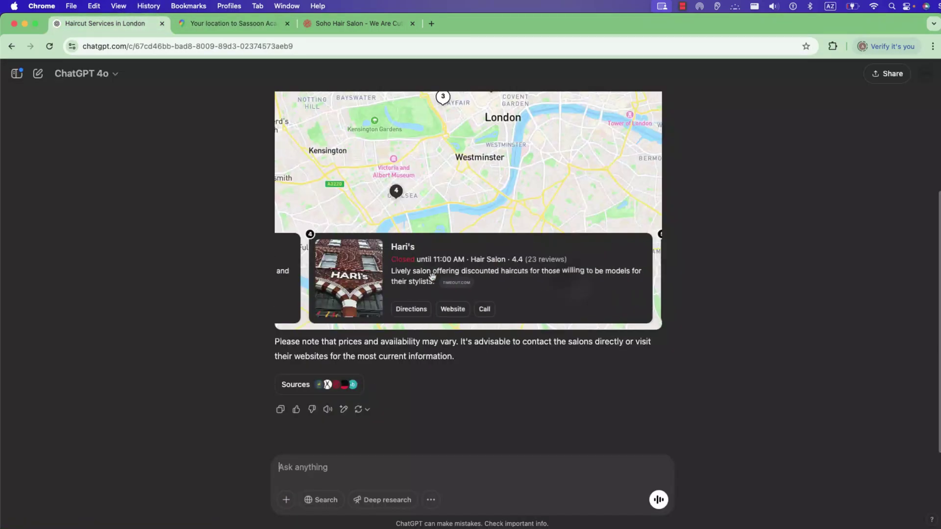
{"action": "left_click", "coordinate": [432, 276]}
{"action": "left_click", "coordinate": [412, 23]}
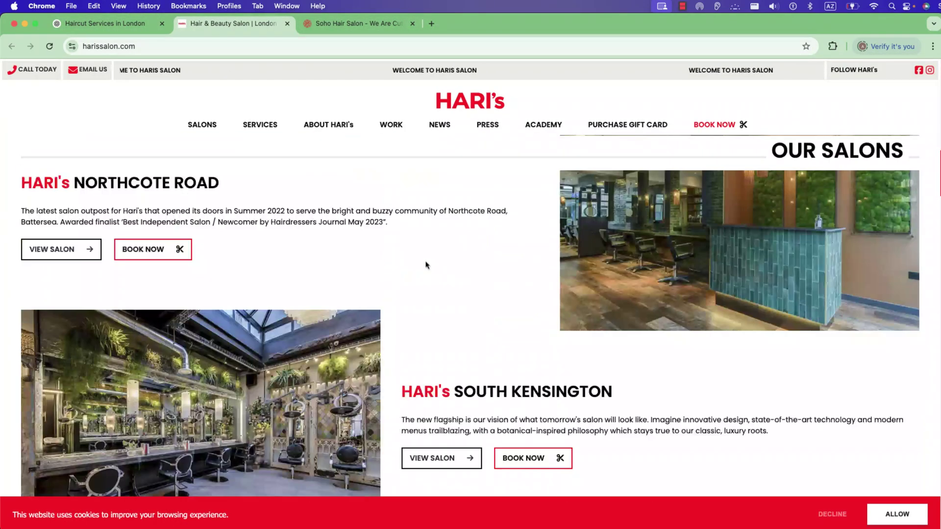
{"action": "scroll", "coordinate": [426, 265], "scroll_direction": "up", "scroll_amount": 10}
{"action": "scroll", "coordinate": [425, 265], "scroll_direction": "down", "scroll_amount": 5}
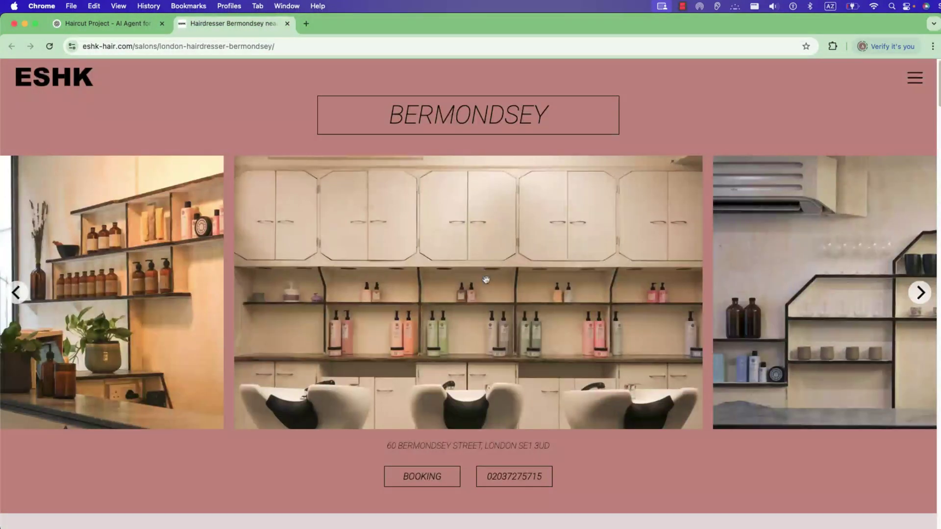
- Examine the ESHK Bermondsey page's opening times, prices, products, salon description, directions, reviews and booking terms
{"action": "scroll", "coordinate": [454, 311], "scroll_direction": "down", "scroll_amount": 4}
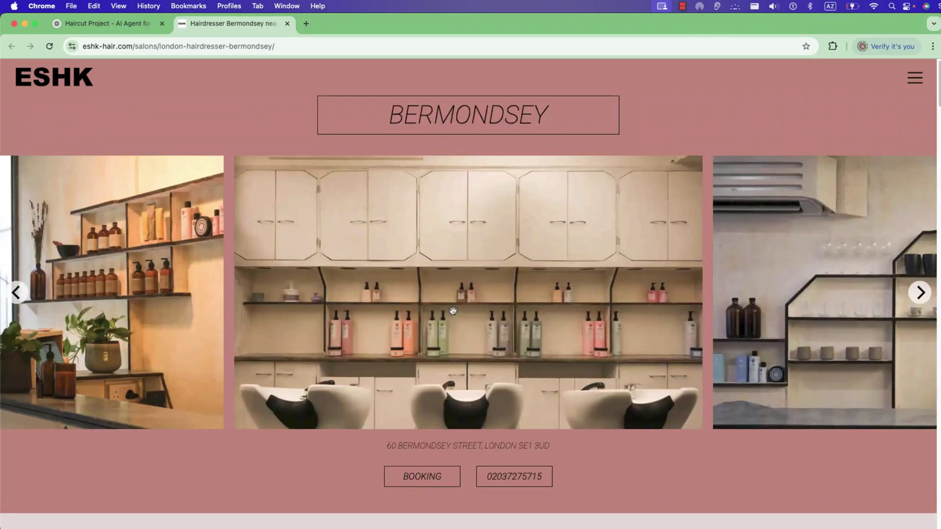
{"action": "scroll", "coordinate": [450, 307], "scroll_direction": "down", "scroll_amount": 8}
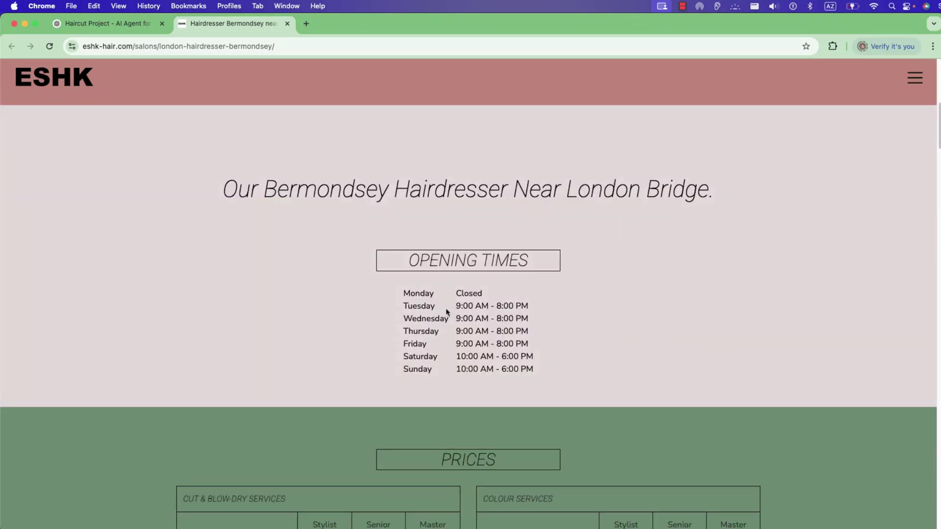
{"action": "scroll", "coordinate": [447, 311], "scroll_direction": "down", "scroll_amount": 1}
{"action": "scroll", "coordinate": [479, 248], "scroll_direction": "down", "scroll_amount": 6}
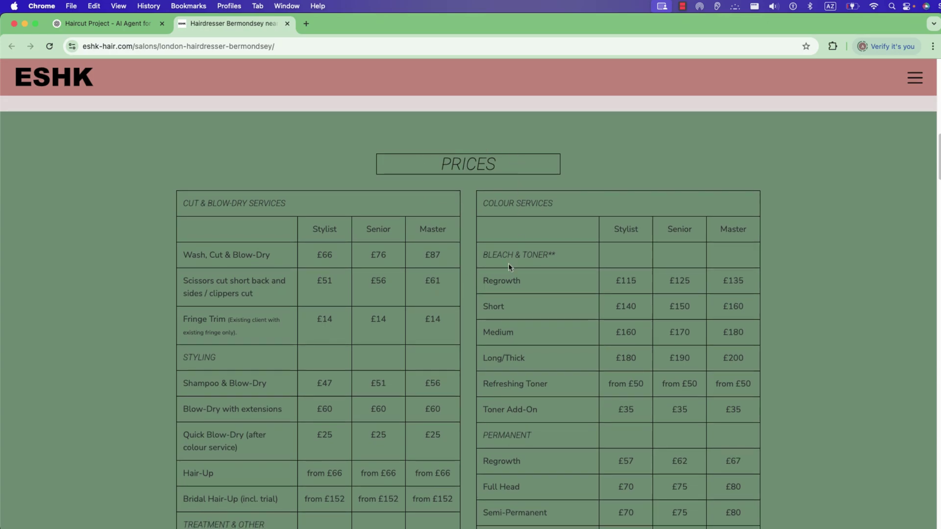
{"action": "scroll", "coordinate": [492, 311], "scroll_direction": "down", "scroll_amount": 15}
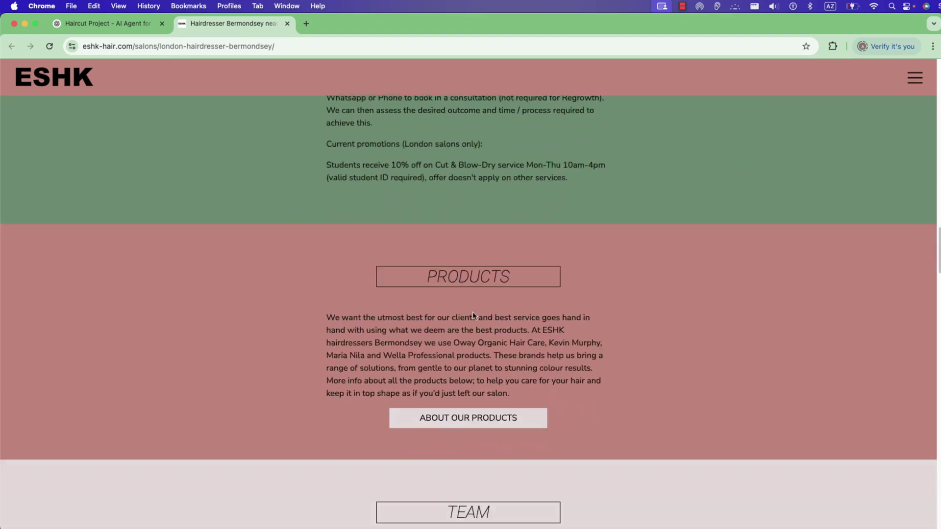
{"action": "scroll", "coordinate": [473, 315], "scroll_direction": "down", "scroll_amount": 15}
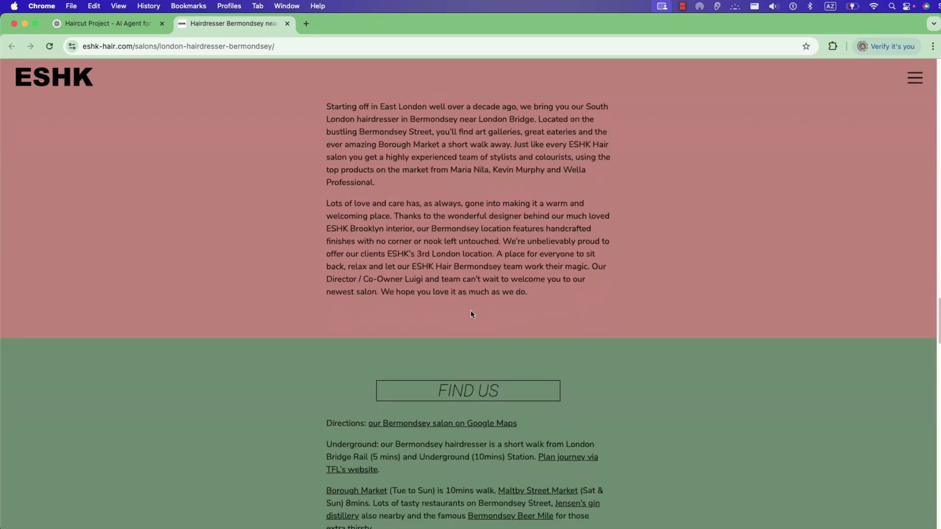
{"action": "scroll", "coordinate": [470, 314], "scroll_direction": "down", "scroll_amount": 11}
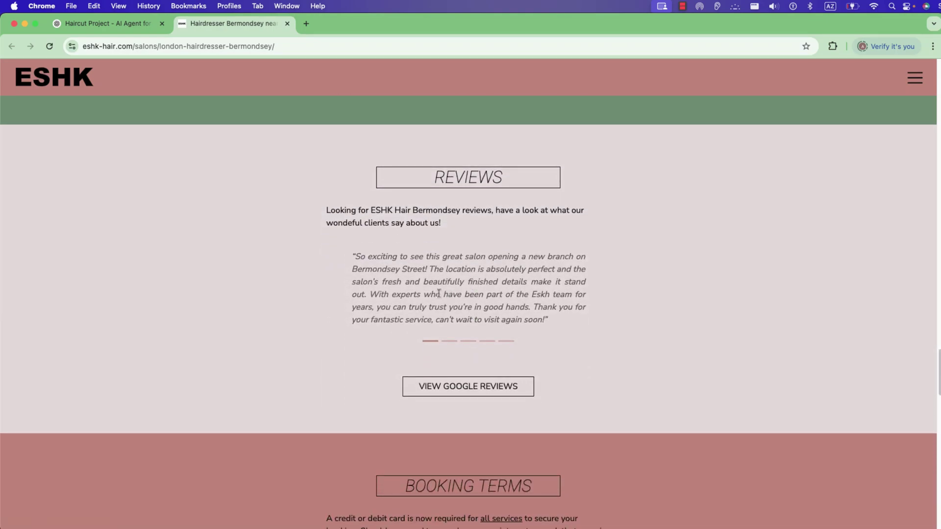
{"action": "scroll", "coordinate": [442, 314], "scroll_direction": "down", "scroll_amount": 3}
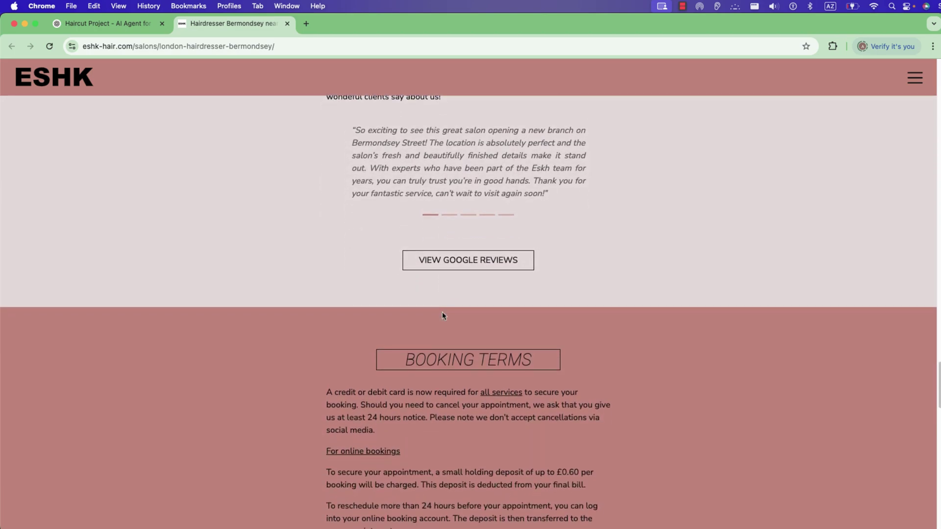
{"action": "scroll", "coordinate": [443, 315], "scroll_direction": "down", "scroll_amount": 3}
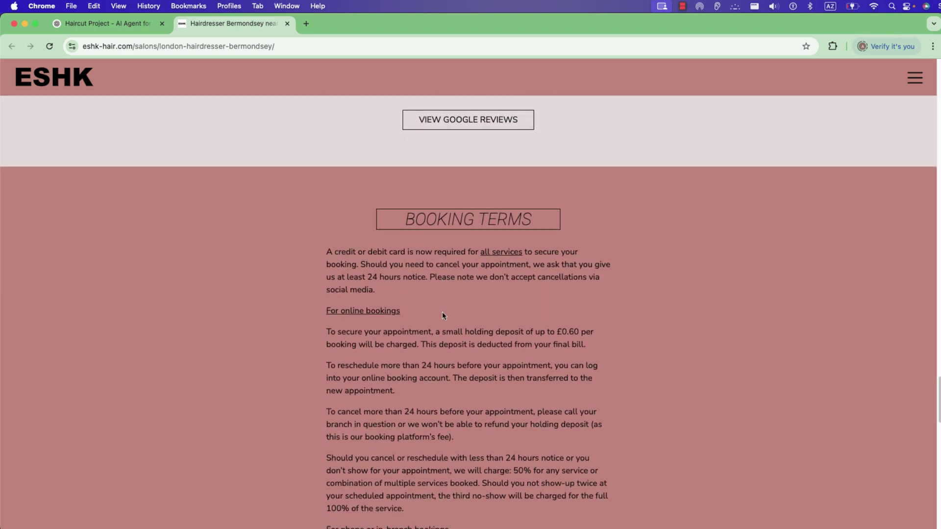
{"action": "scroll", "coordinate": [442, 314], "scroll_direction": "down", "scroll_amount": 10}
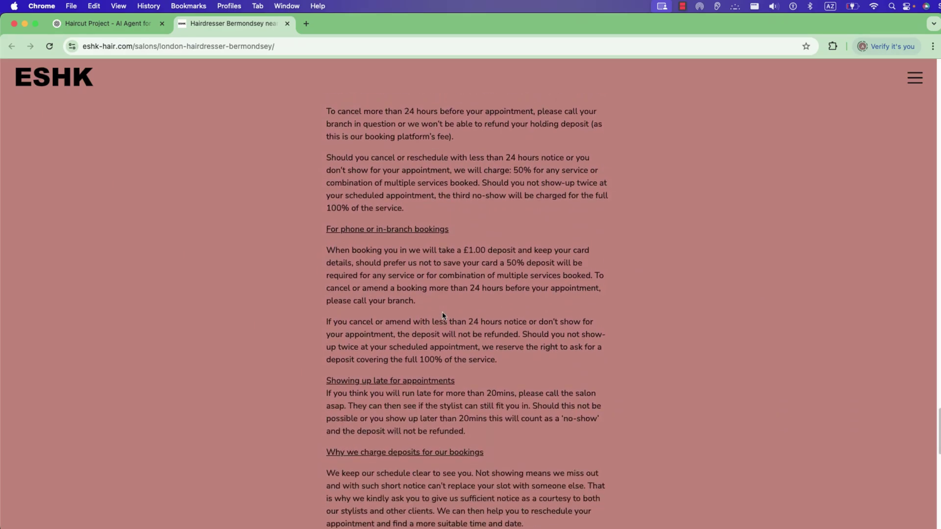
{"action": "scroll", "coordinate": [441, 311], "scroll_direction": "down", "scroll_amount": 10}
{"action": "scroll", "coordinate": [442, 312], "scroll_direction": "up", "scroll_amount": 20}
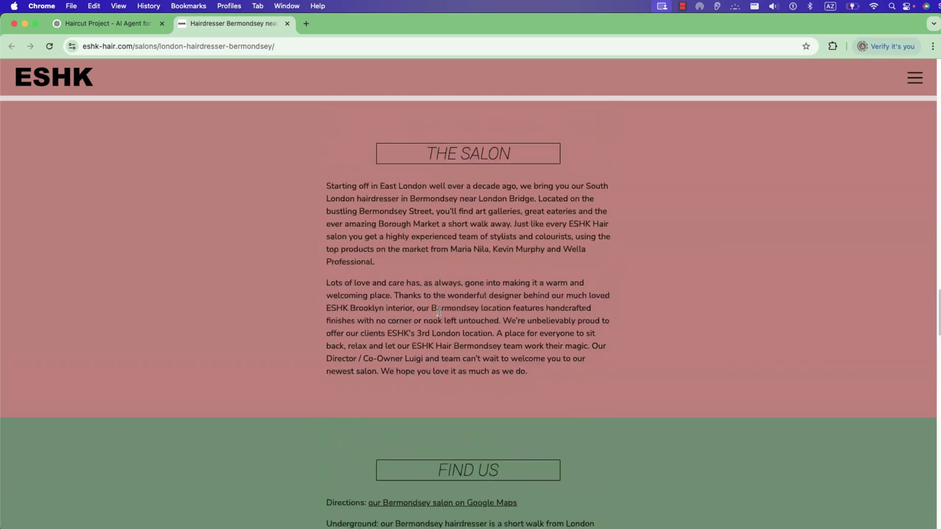
{"action": "scroll", "coordinate": [438, 311], "scroll_direction": "down", "scroll_amount": 8}
{"action": "scroll", "coordinate": [438, 312], "scroll_direction": "up", "scroll_amount": 20}
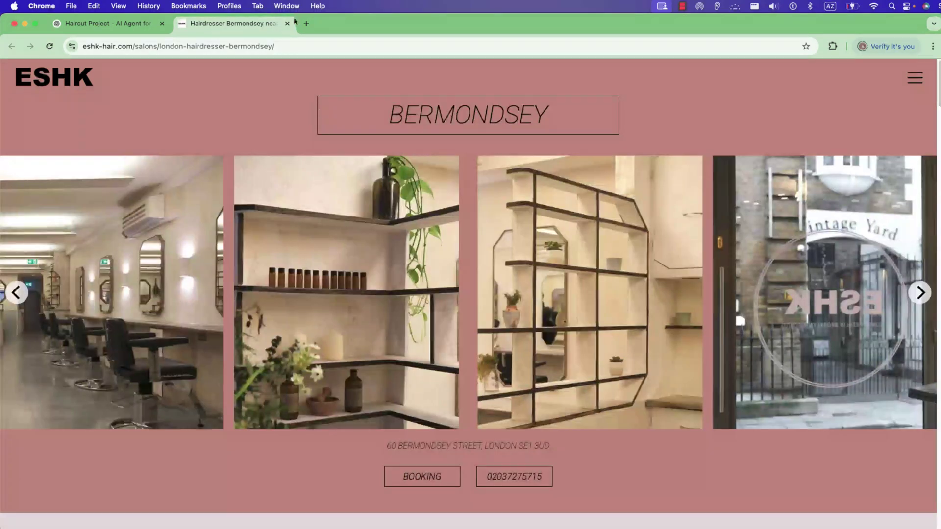
- Search for "google doc" in a new browser tab
{"action": "key", "text": "cmd+t"}
{"action": "type", "text": "google doc"}
{"action": "key", "text": "Return"}
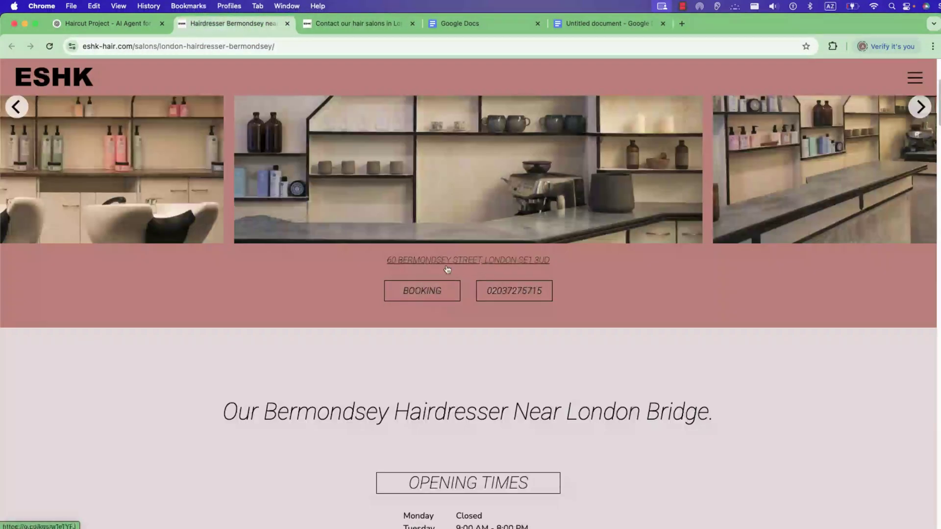
- Open the Bermondsey salon's booking option and the font size setting in the Contacts document
{"action": "left_click", "coordinate": [420, 289]}
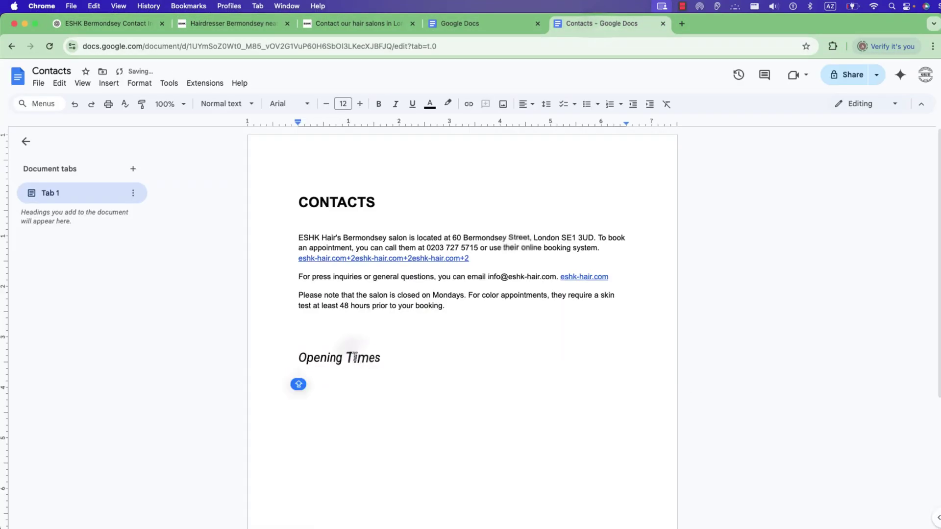
{"action": "left_click", "coordinate": [341, 104]}
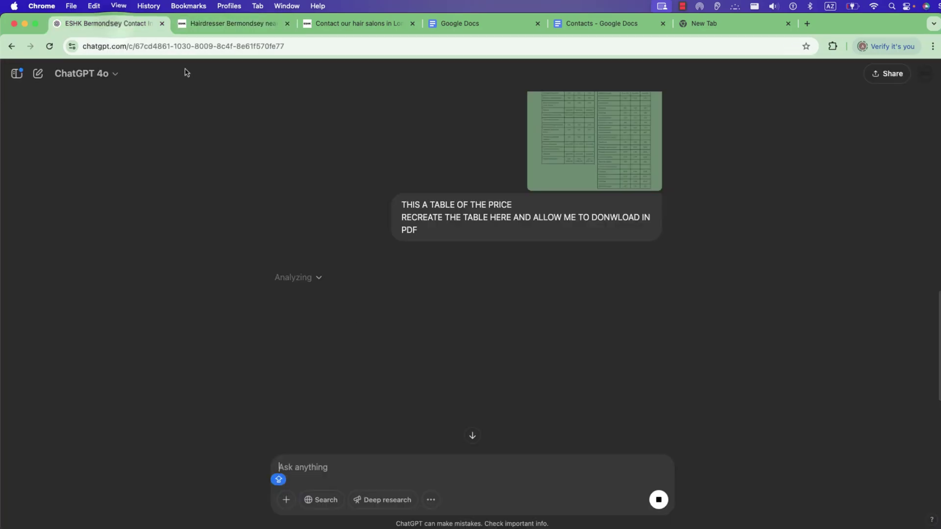
- Ask Claude to recreate the table from the attached price list image and allow downloading it as a PDF
{"action": "left_click", "coordinate": [318, 277]}
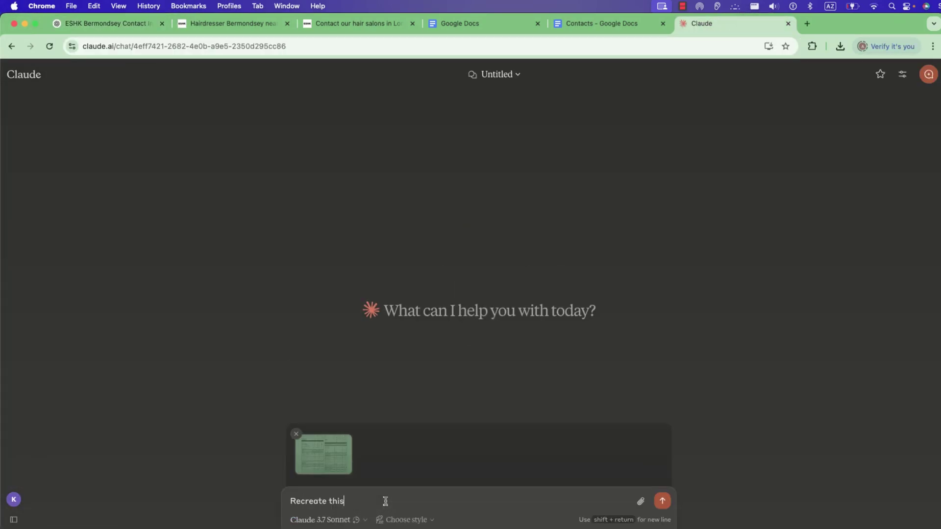
{"action": "type", "text": "table and allow me to download as a pdf"}
{"action": "key", "text": "Return"}
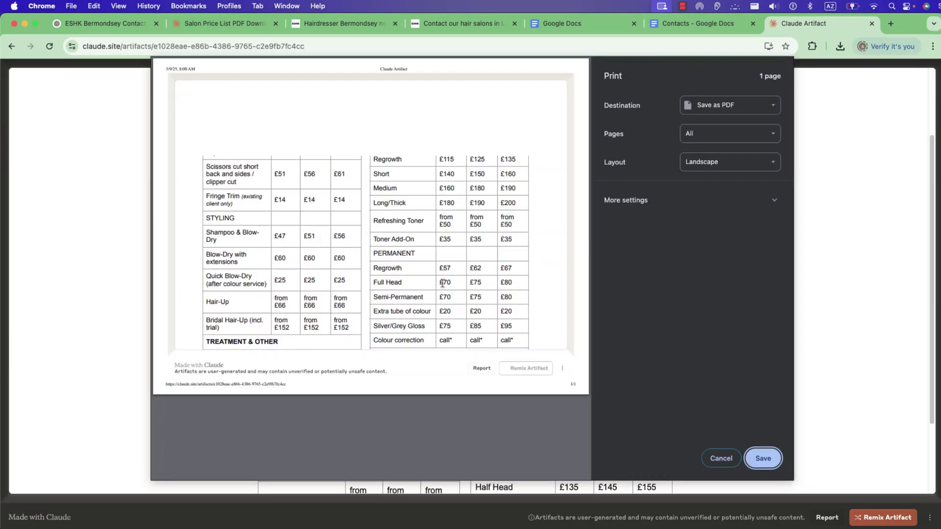
- Save the recreated price table as a PDF named "haircut prices"
{"action": "key", "text": "Return"}
{"action": "type", "text": "haircut prices"}
{"action": "key", "text": "Return"}
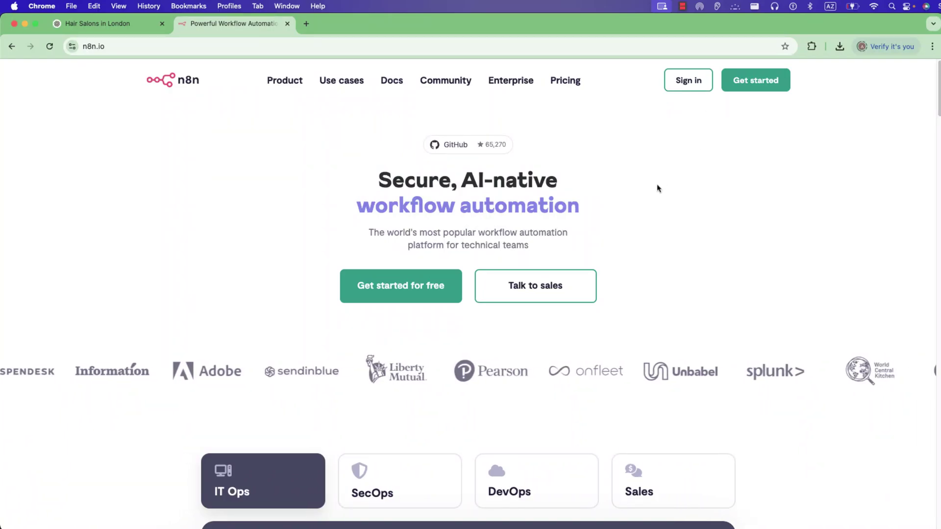
- Sign in to n8n and create a new workflow
{"action": "left_click", "coordinate": [685, 91]}
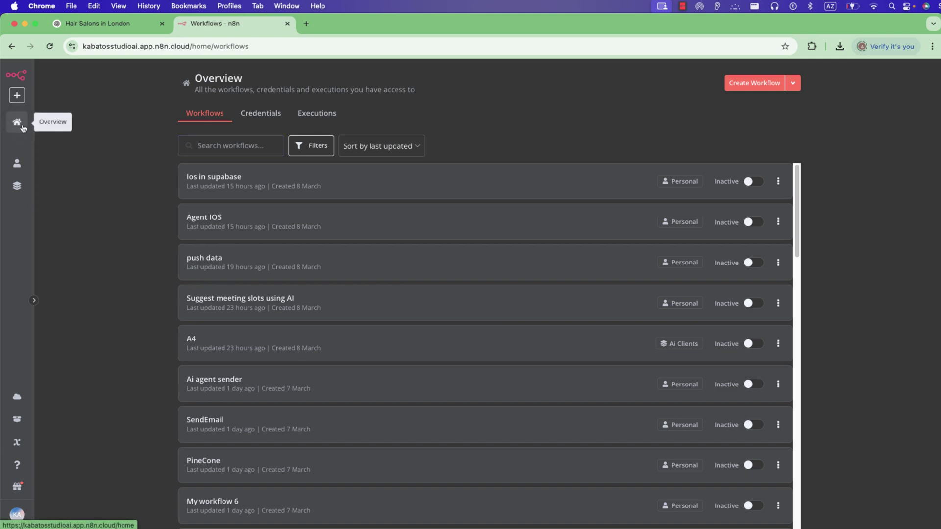
{"action": "left_click", "coordinate": [755, 83]}
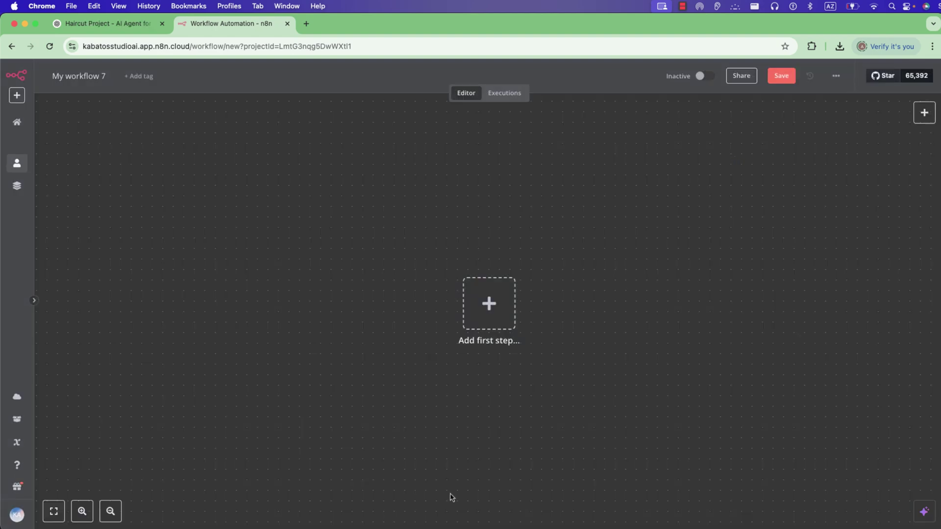
- Compare the ESHK Clerkenwell page's opening times and prices with the Claude Artifact and Contacts PDFs
{"action": "key", "text": "super+grave"}
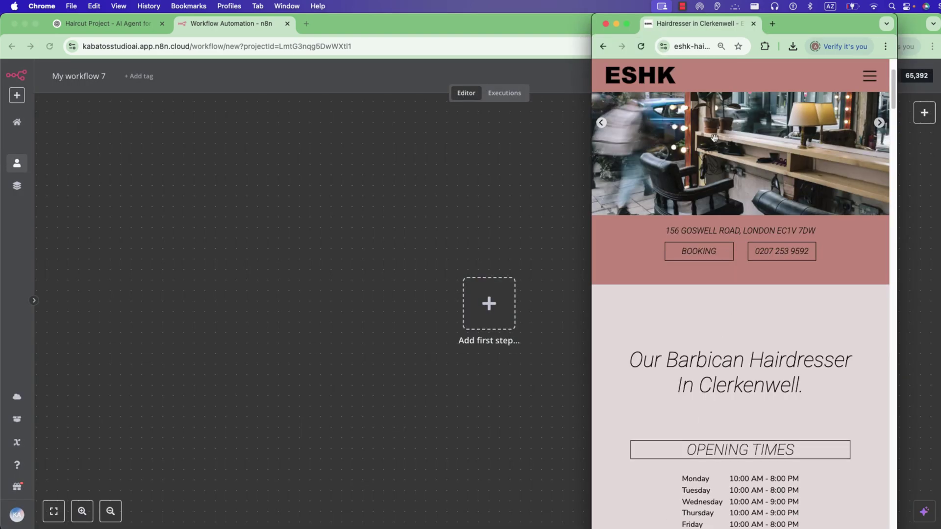
{"action": "scroll", "coordinate": [731, 294], "scroll_direction": "down", "scroll_amount": 1}
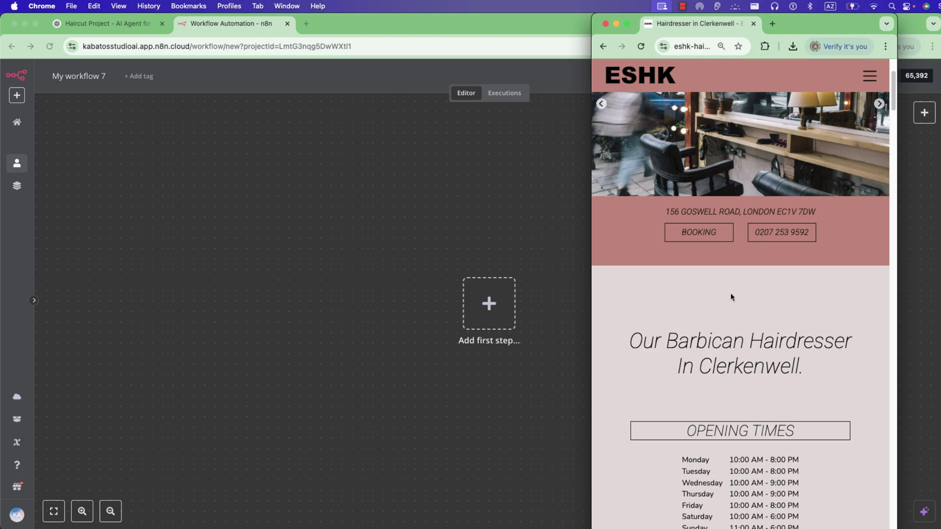
{"action": "scroll", "coordinate": [730, 294], "scroll_direction": "down", "scroll_amount": 2}
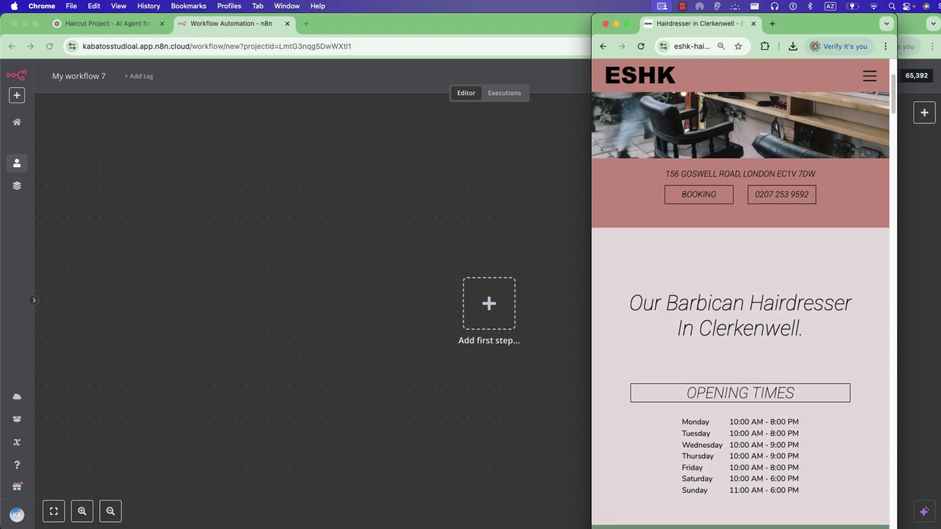
{"action": "key", "text": "super+Tab"}
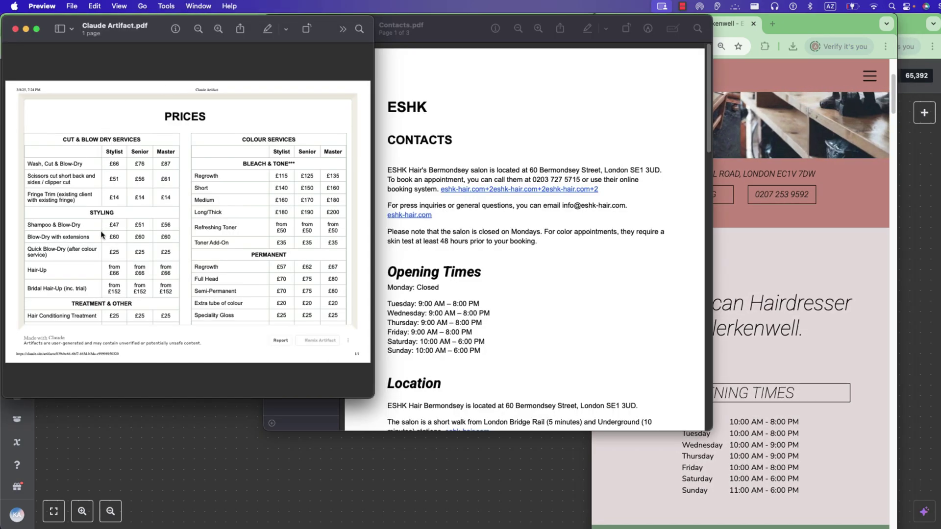
{"action": "left_click", "coordinate": [473, 137]}
{"action": "scroll", "coordinate": [443, 245], "scroll_direction": "down", "scroll_amount": 2}
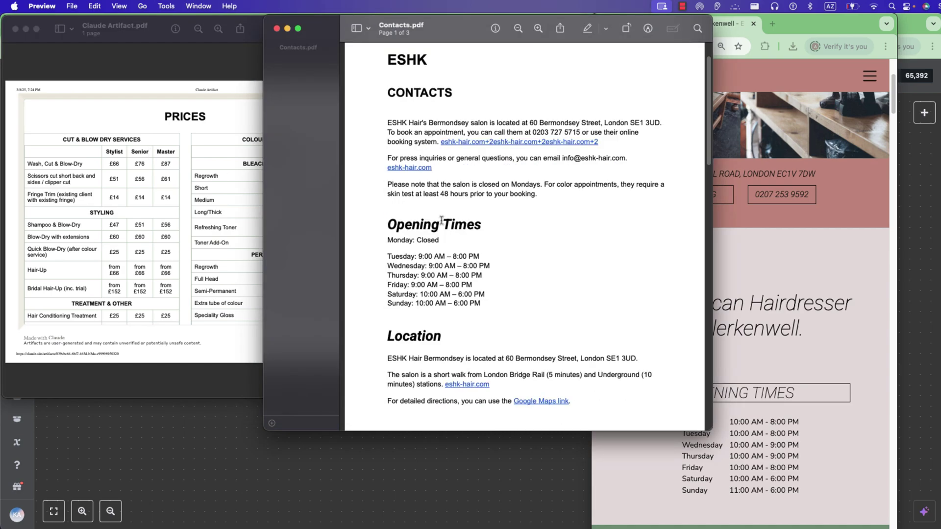
{"action": "left_click", "coordinate": [745, 374]}
{"action": "scroll", "coordinate": [744, 374], "scroll_direction": "down", "scroll_amount": 10}
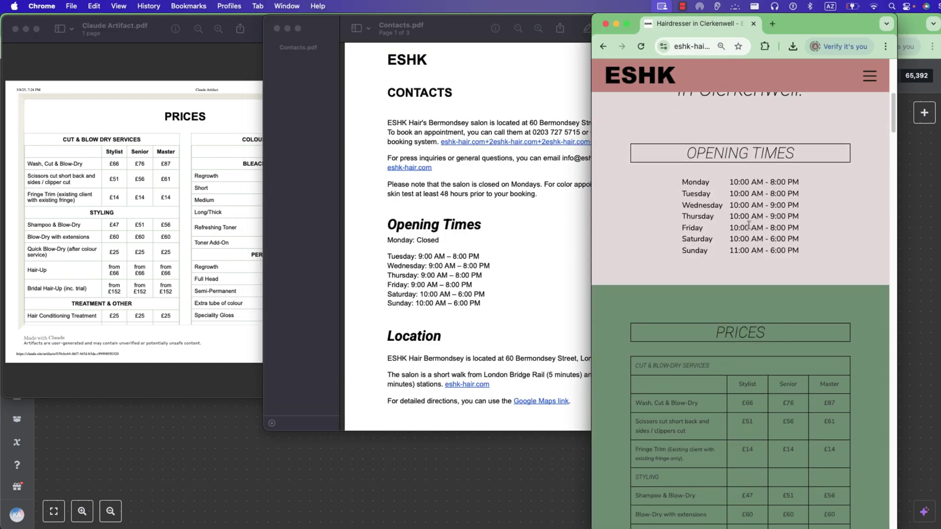
- Review the ESHK page's price list and the Contacts PDF's opening times, location and booking terms
{"action": "scroll", "coordinate": [749, 225], "scroll_direction": "down", "scroll_amount": 8}
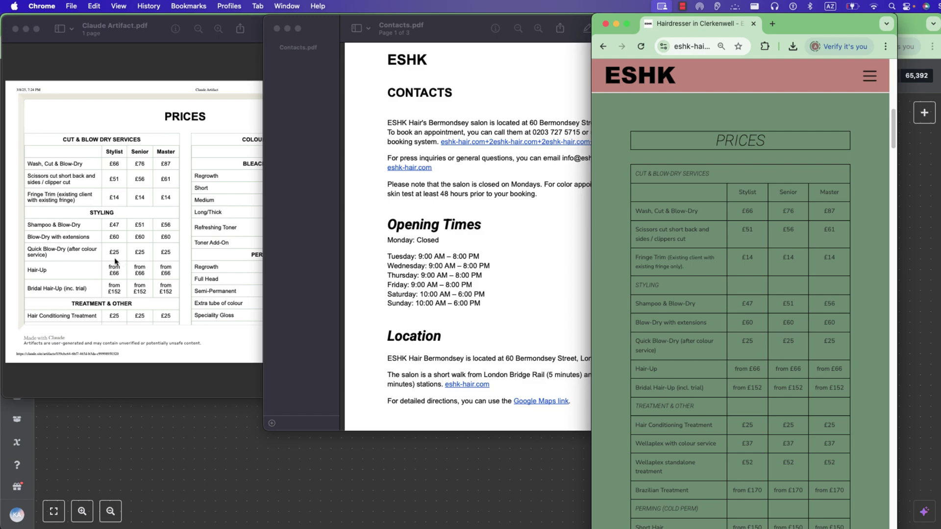
{"action": "scroll", "coordinate": [372, 291], "scroll_direction": "down", "scroll_amount": 10}
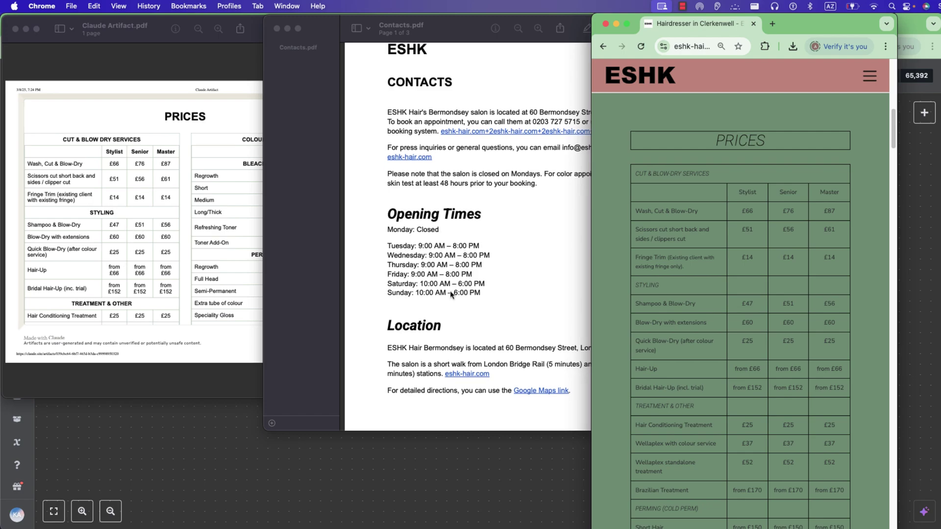
{"action": "scroll", "coordinate": [732, 421], "scroll_direction": "down", "scroll_amount": 1}
{"action": "scroll", "coordinate": [731, 421], "scroll_direction": "up", "scroll_amount": 6}
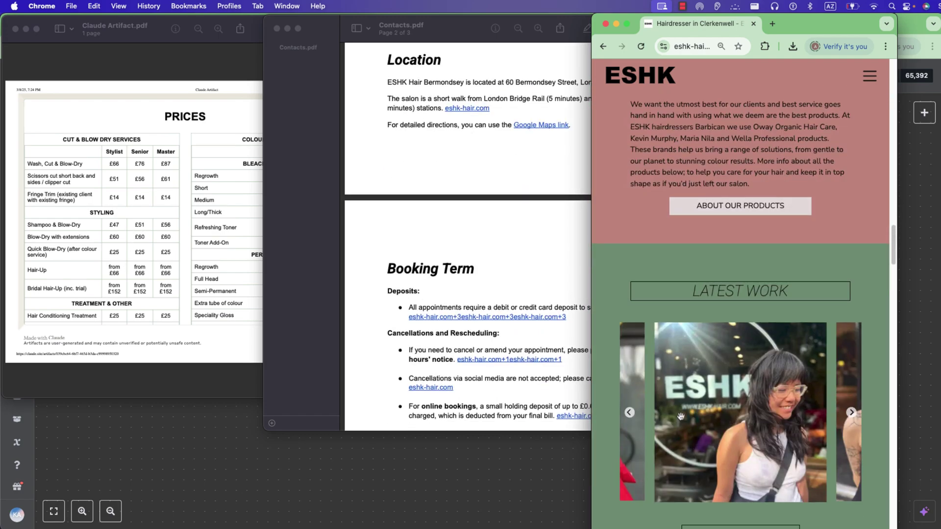
{"action": "key", "text": "super+Tab"}
{"action": "scroll", "coordinate": [767, 300], "scroll_direction": "down", "scroll_amount": 7}
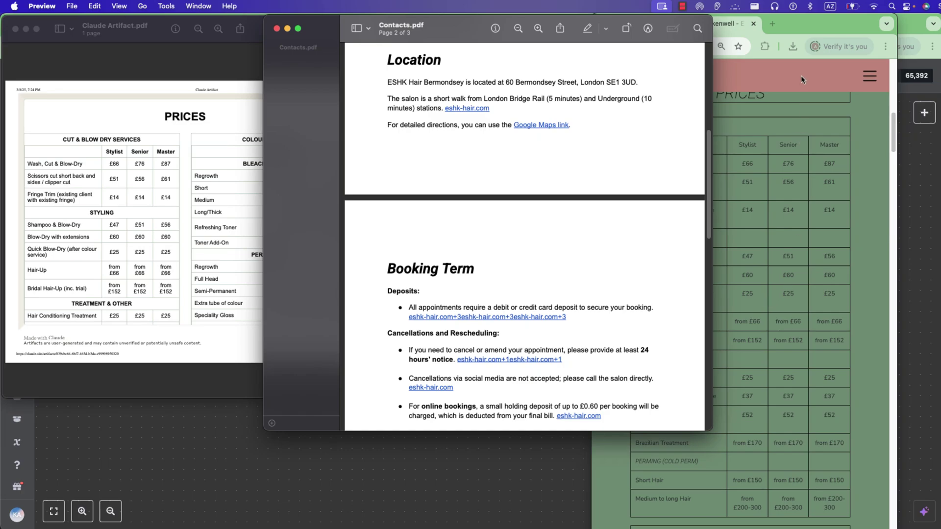
{"action": "left_click", "coordinate": [900, 128]}
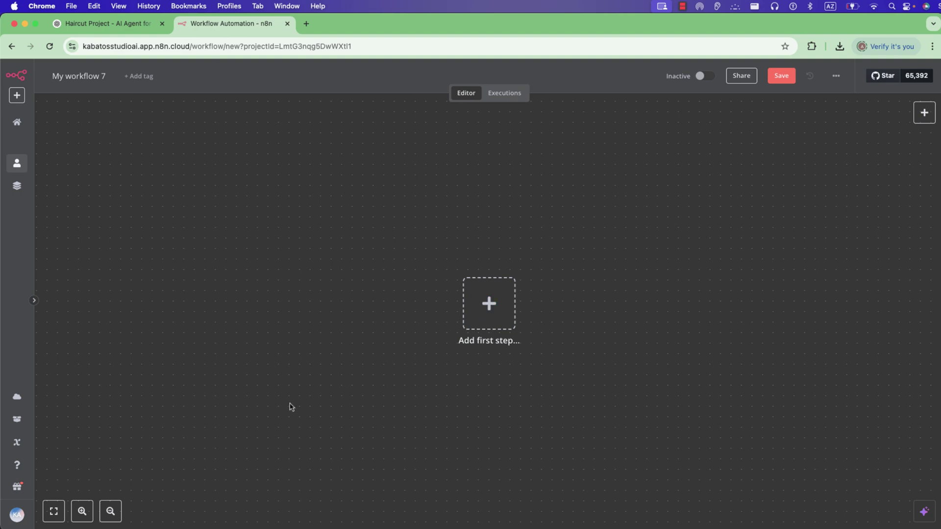
- Rename the new n8n workflow as "Push Data A1"
{"action": "left_click", "coordinate": [72, 77]}
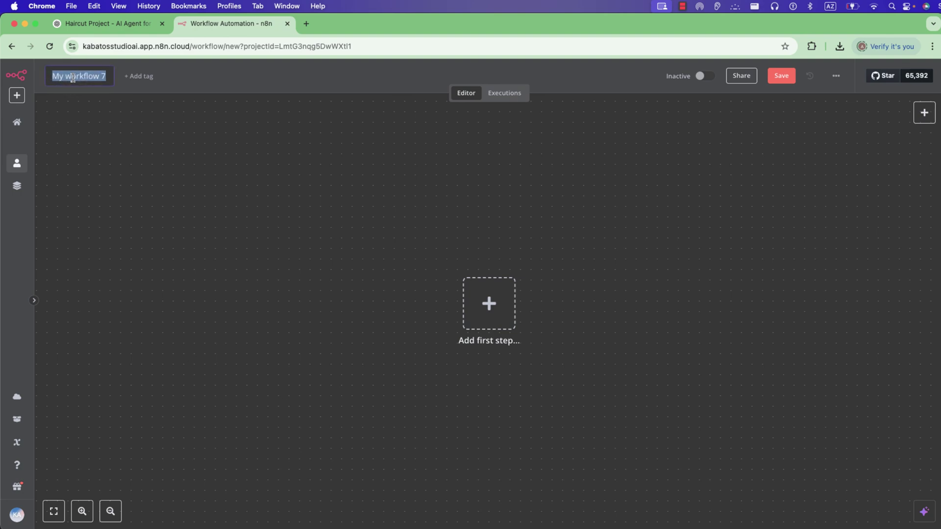
{"action": "type", "text": "Push"}
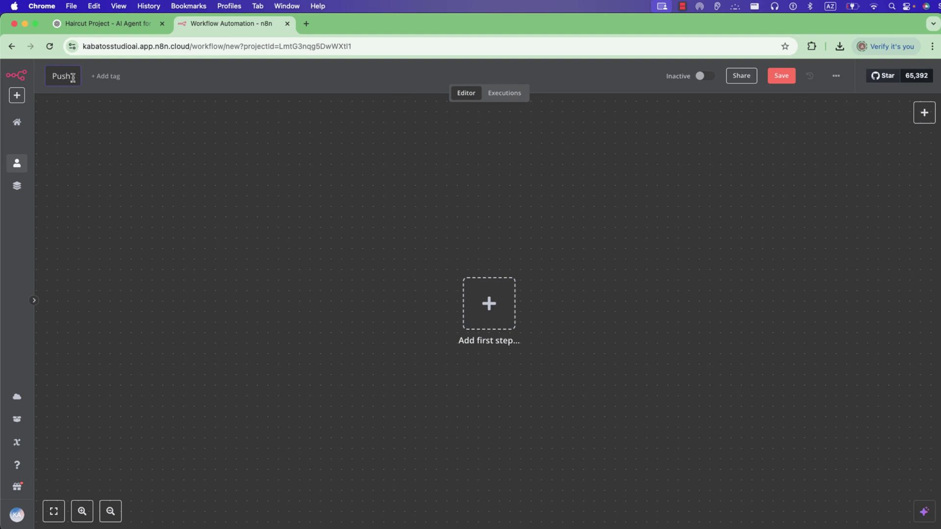
{"action": "type", "text": " Data"}
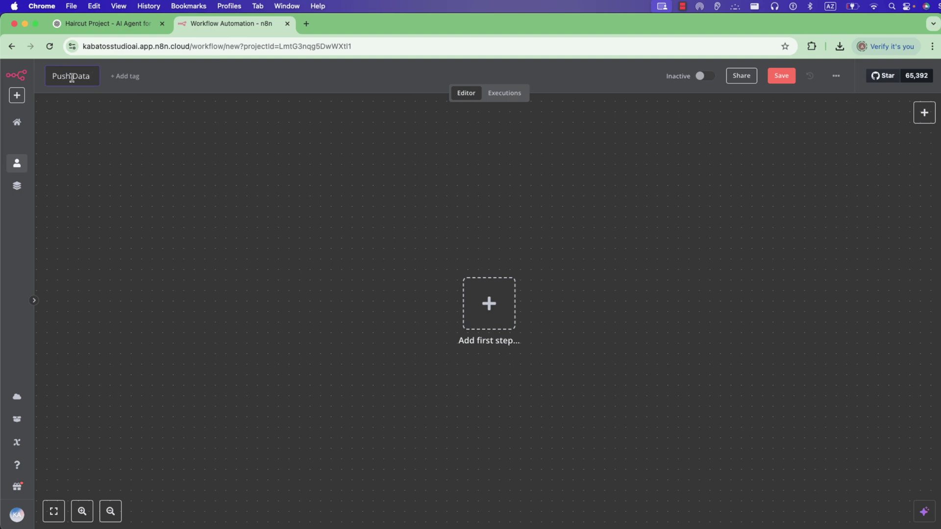
{"action": "type", "text": " A1"}
{"action": "key", "text": "Return"}
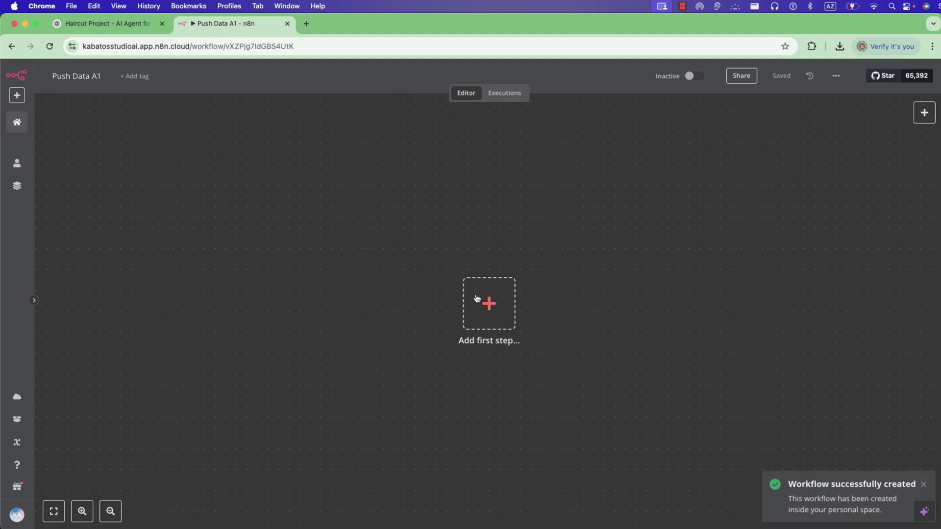
- Start the workflow with a manual trigger and connect a Google Drive node with the Download file operation
{"action": "left_click", "coordinate": [490, 305]}
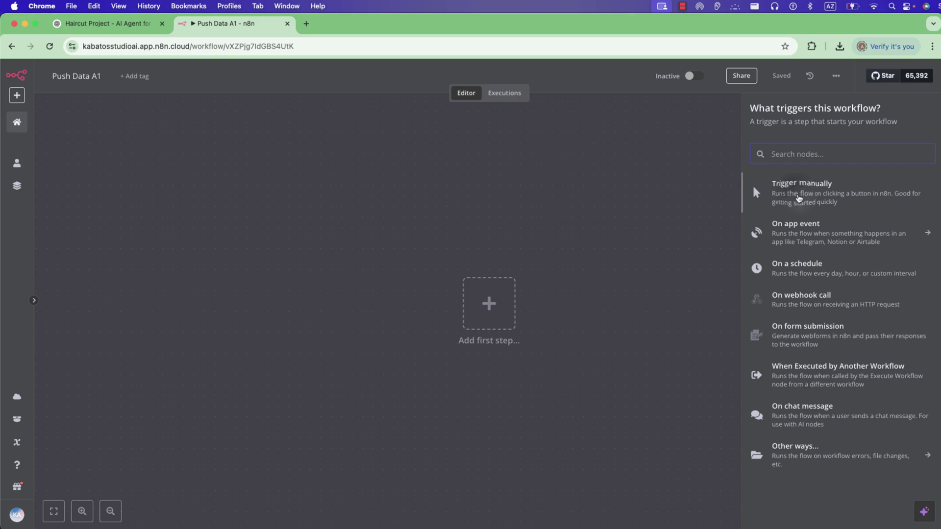
{"action": "left_click", "coordinate": [768, 196]}
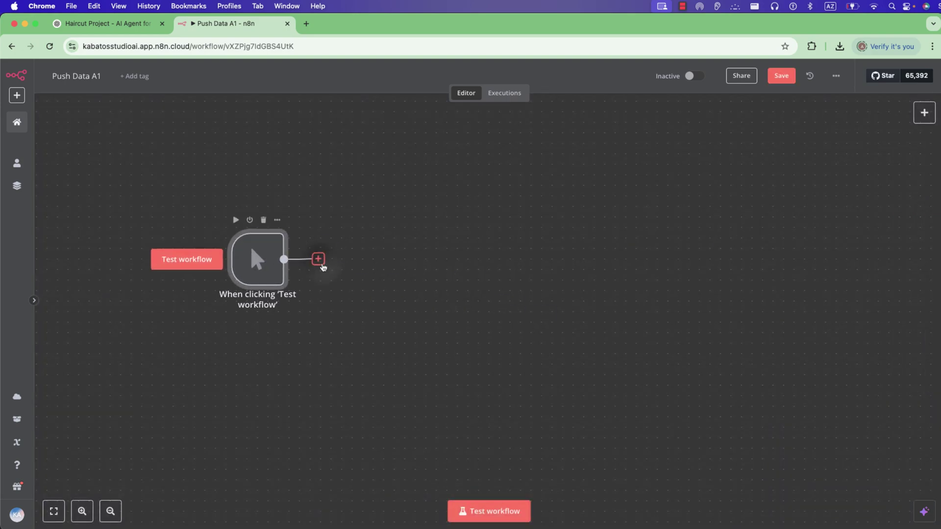
{"action": "left_click", "coordinate": [319, 260]}
{"action": "type", "text": "google"}
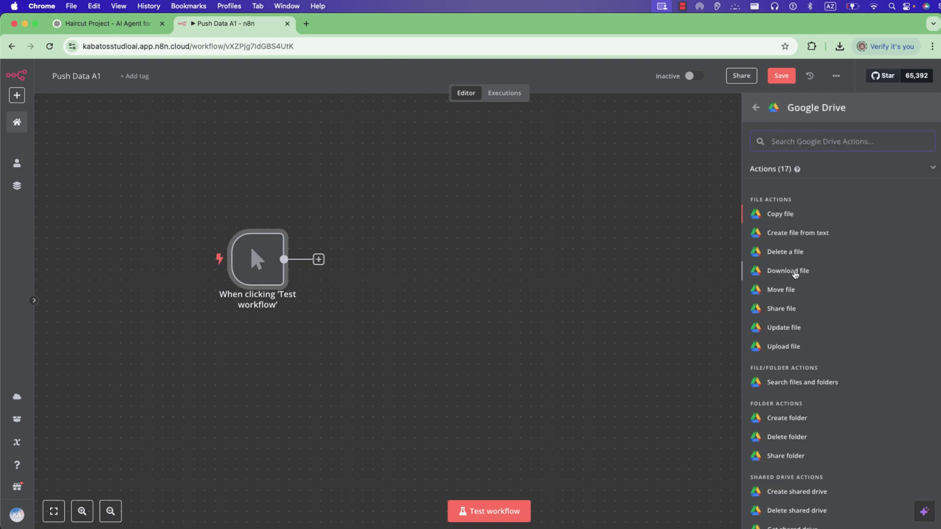
{"action": "left_click", "coordinate": [793, 272]}
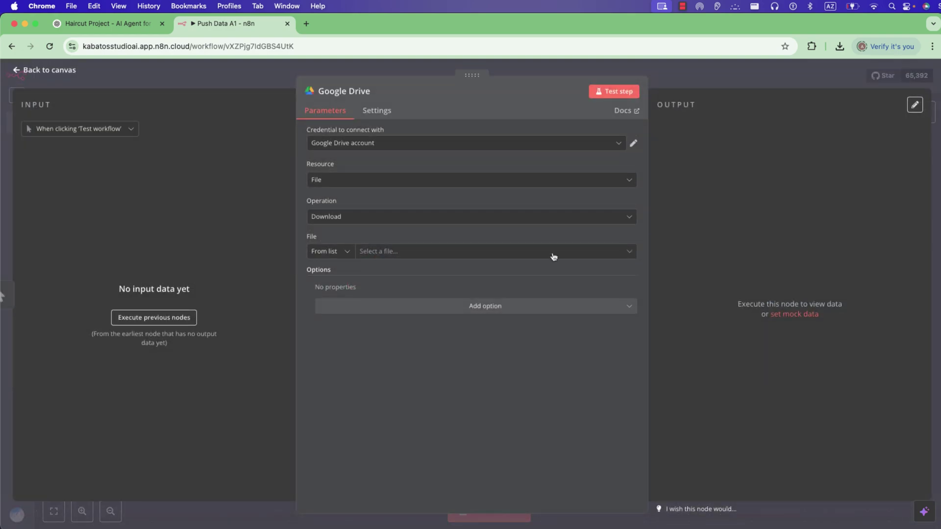
{"action": "left_click", "coordinate": [361, 219]}
{"action": "left_click", "coordinate": [361, 221]}
- Open Google Drive in a new browser tab
{"action": "left_click", "coordinate": [306, 23]}
{"action": "type", "text": "google"}
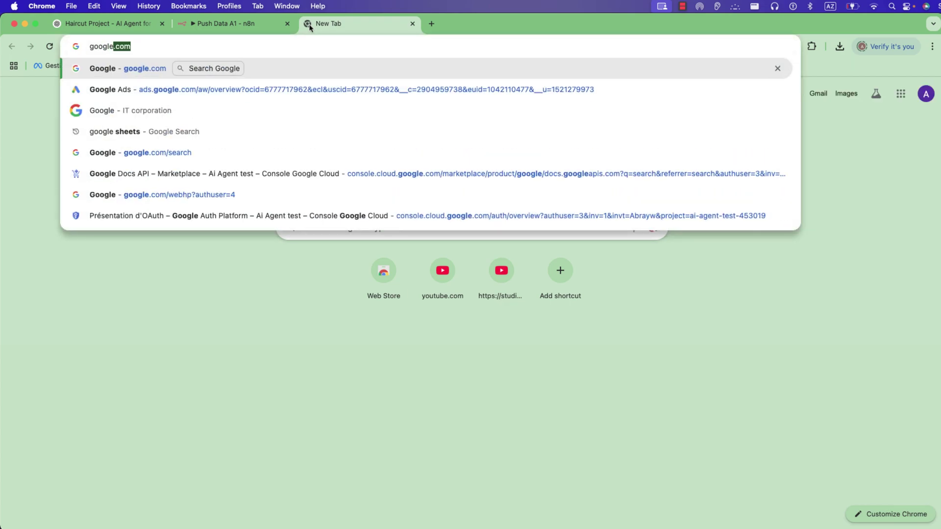
{"action": "type", "text": " drive"}
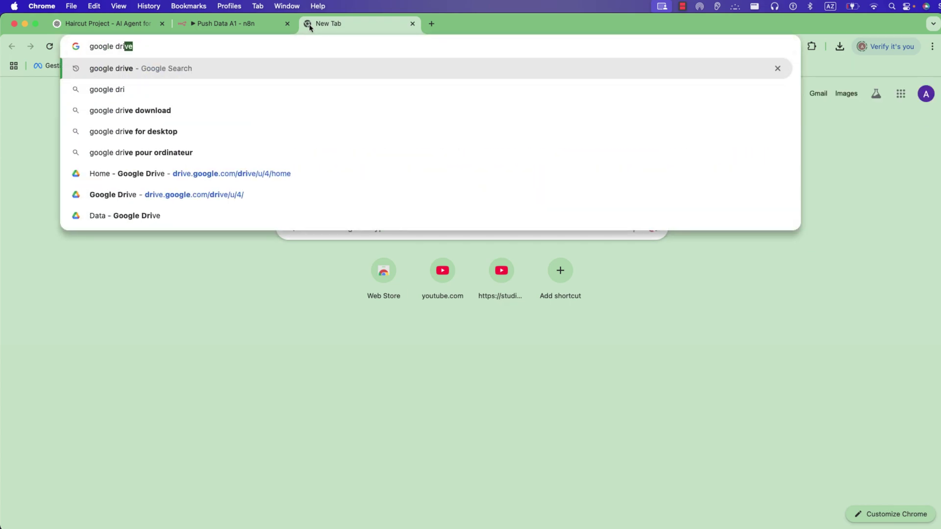
{"action": "key", "text": "Return"}
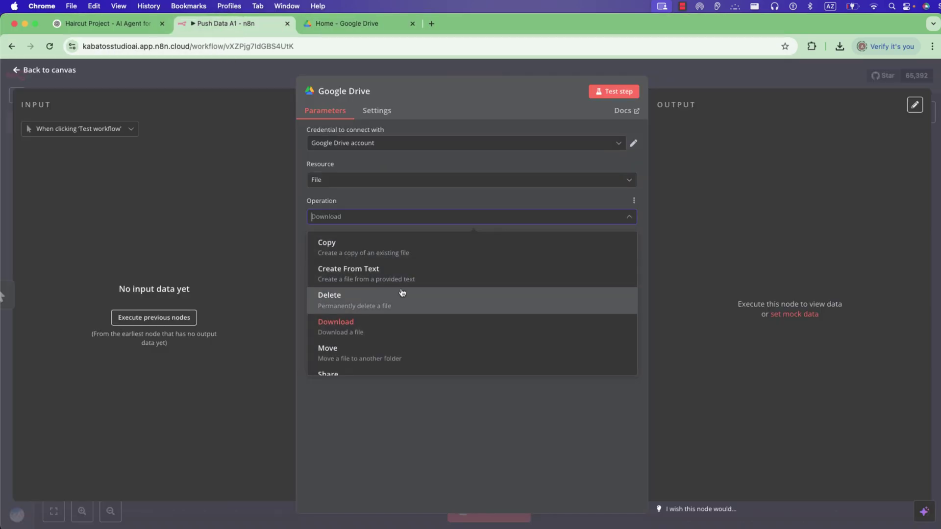
- Upload the recently downloaded "Prices - Sheet1 (1).pdf" and "Contacts.pdf" to Google Drive
{"action": "left_click", "coordinate": [371, 206]}
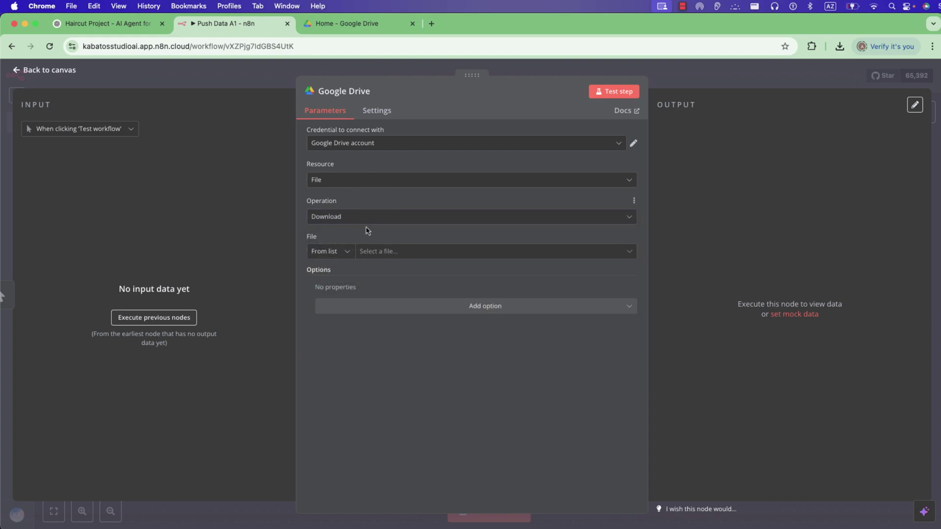
{"action": "left_click", "coordinate": [398, 253]}
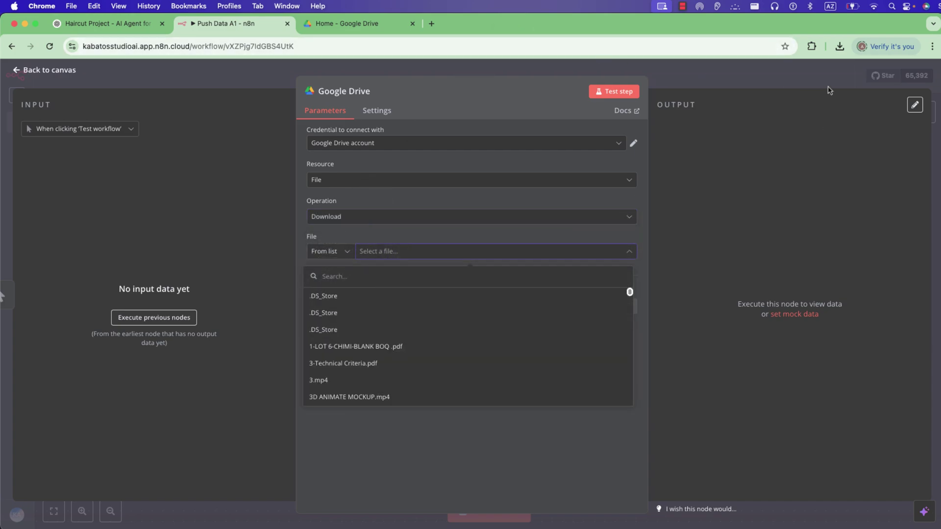
{"action": "left_click", "coordinate": [839, 47]}
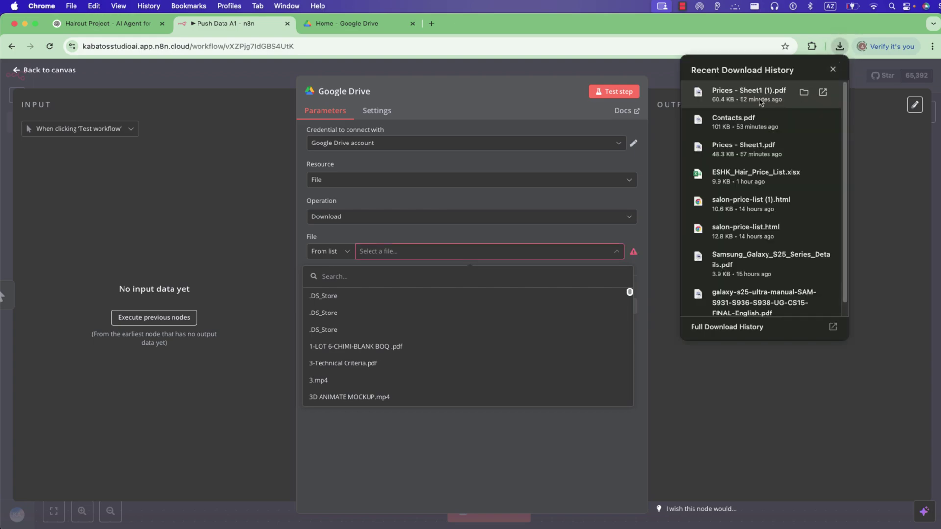
{"action": "left_click", "coordinate": [346, 24]}
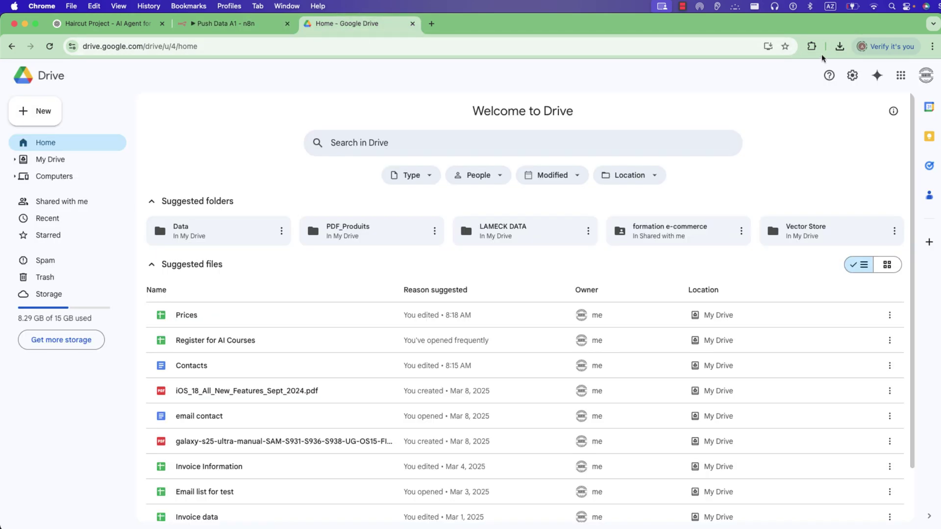
{"action": "left_click", "coordinate": [839, 47]}
{"action": "left_click_drag", "start_coordinate": [764, 93], "coordinate": [455, 358]}
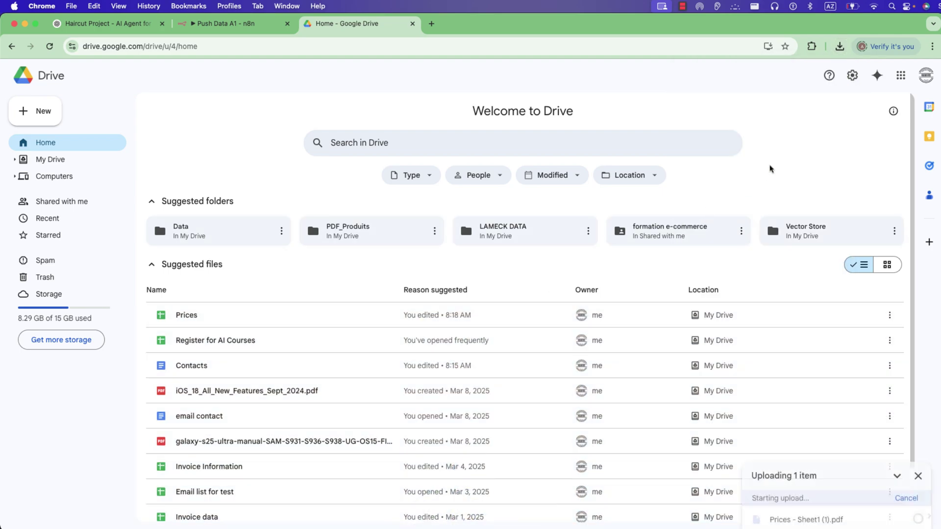
{"action": "left_click", "coordinate": [839, 47]}
{"action": "left_click_drag", "start_coordinate": [757, 121], "coordinate": [495, 318]}
- Return to the n8n Google Drive node and start creating a new Google Drive credential
{"action": "key", "text": "ctrl+shift+Tab"}
{"action": "left_click", "coordinate": [450, 150]}
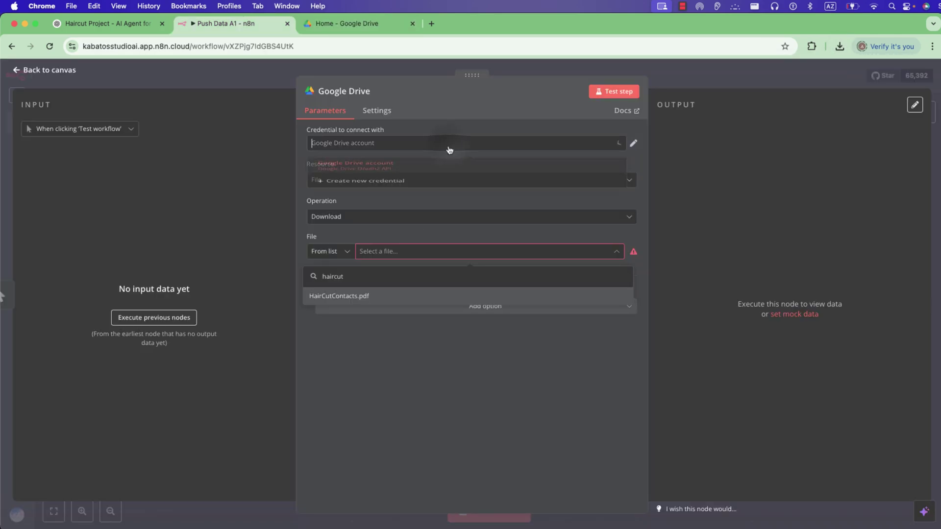
{"action": "left_click", "coordinate": [398, 198]}
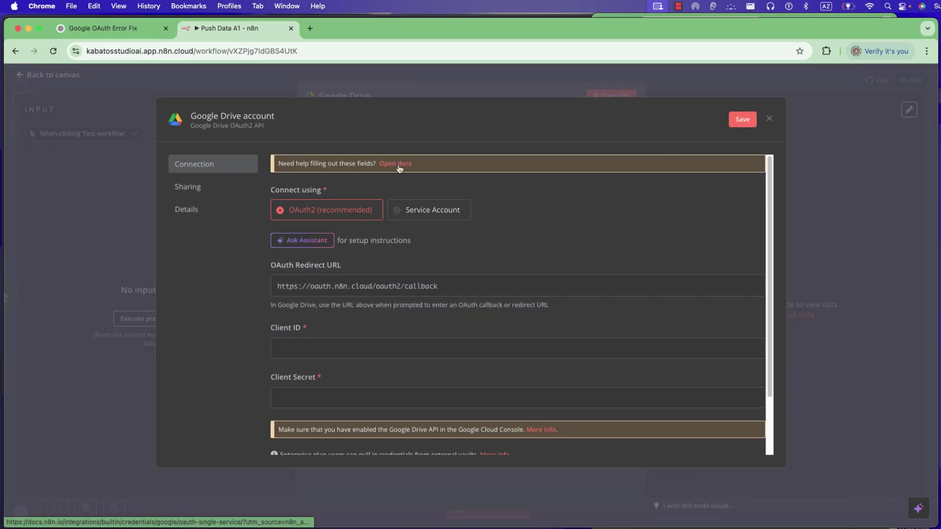
- Open n8n's Google OAuth2 credential documentation and follow its Google Cloud link to the Cloud console
{"action": "left_click", "coordinate": [397, 160]}
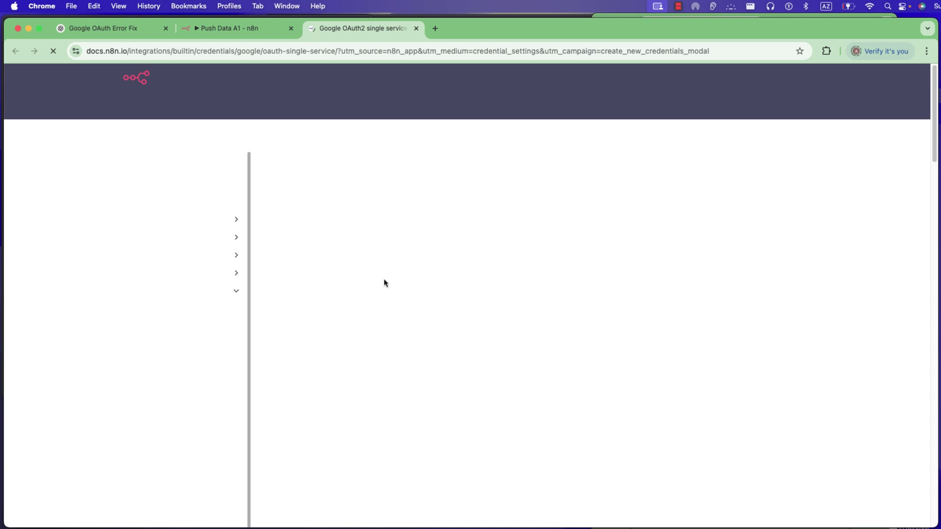
{"action": "scroll", "coordinate": [418, 290], "scroll_direction": "up", "scroll_amount": 5}
{"action": "scroll", "coordinate": [418, 290], "scroll_direction": "up", "scroll_amount": 3}
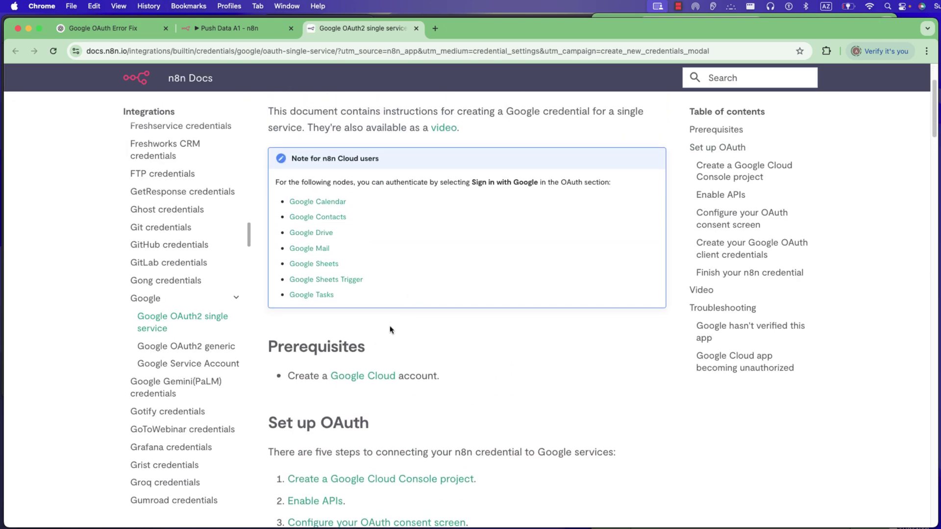
{"action": "left_click", "coordinate": [376, 374]}
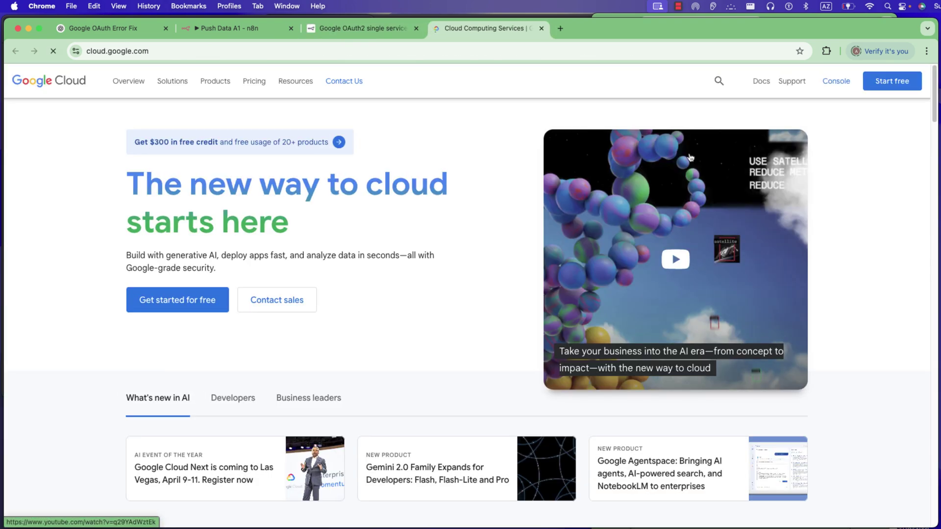
{"action": "left_click", "coordinate": [787, 85]}
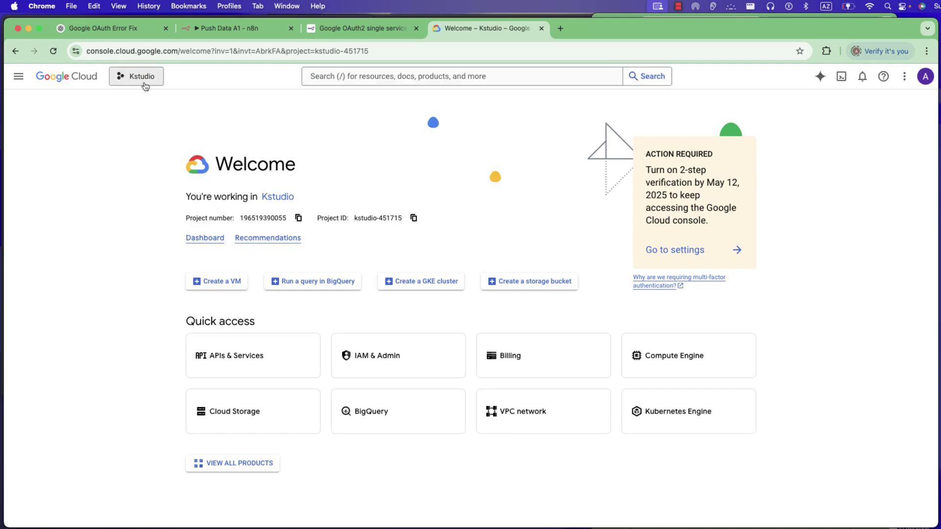
- Create a Google Cloud project named "Company Project" and switch to it
{"action": "left_click", "coordinate": [145, 82]}
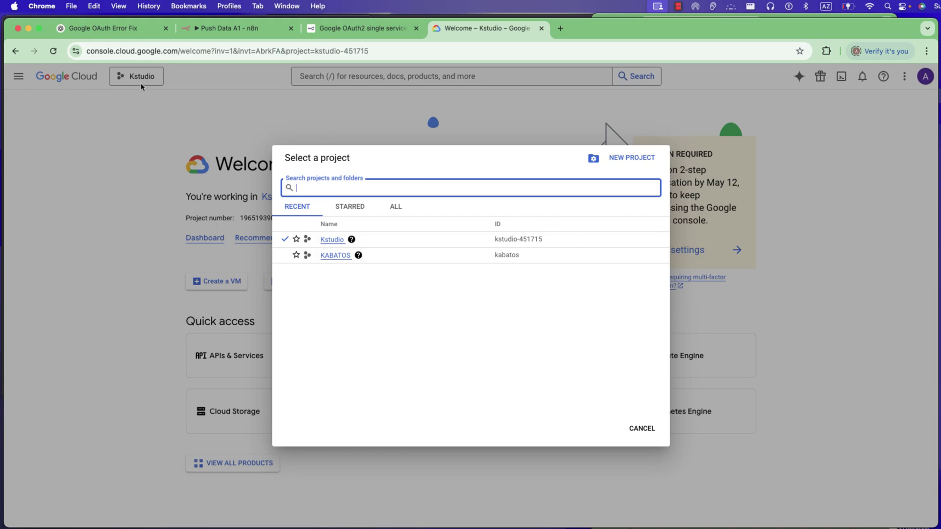
{"action": "left_click", "coordinate": [637, 157]}
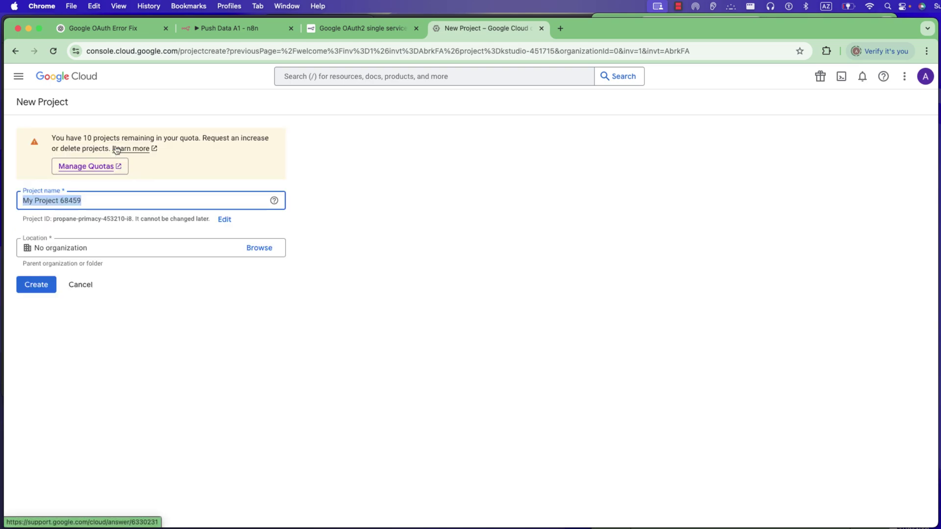
{"action": "type", "text": "A"}
{"action": "key", "text": "BackSpace"}
{"action": "type", "text": "Company Project"}
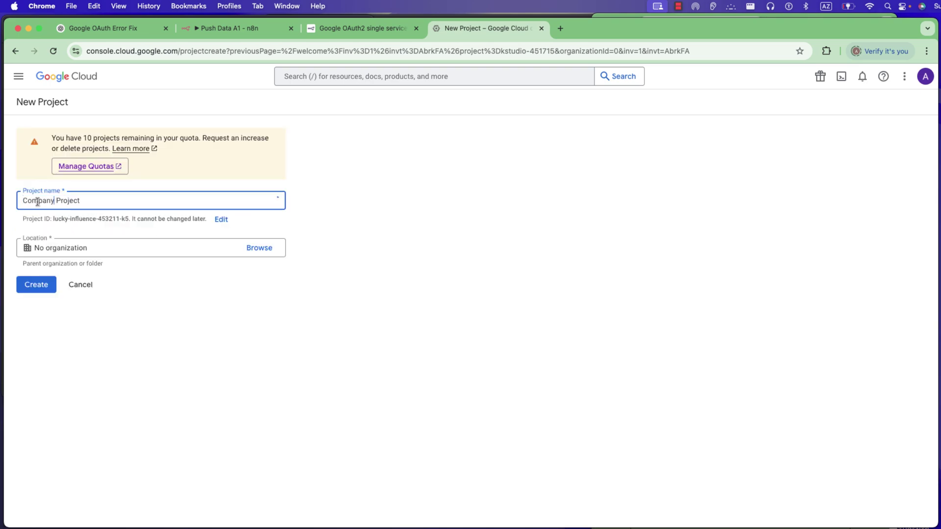
{"action": "left_click", "coordinate": [38, 294]}
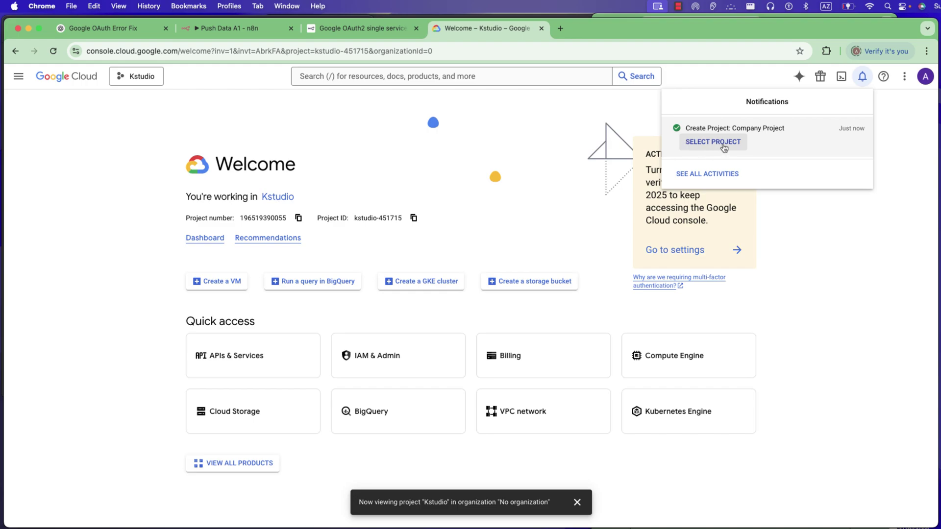
{"action": "left_click", "coordinate": [723, 147]}
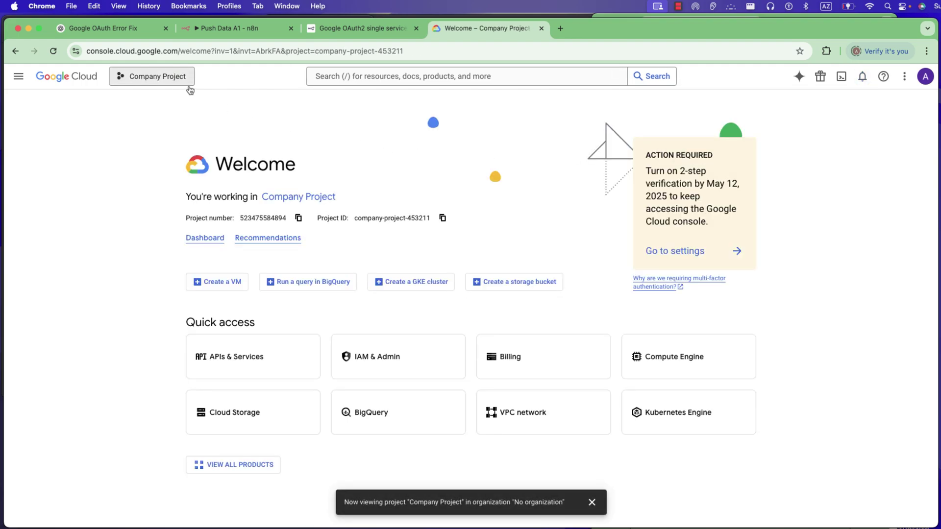
- Search Google Cloud for the Google Drive API, enable it for Company Project and open its management page
{"action": "left_click", "coordinate": [391, 77]}
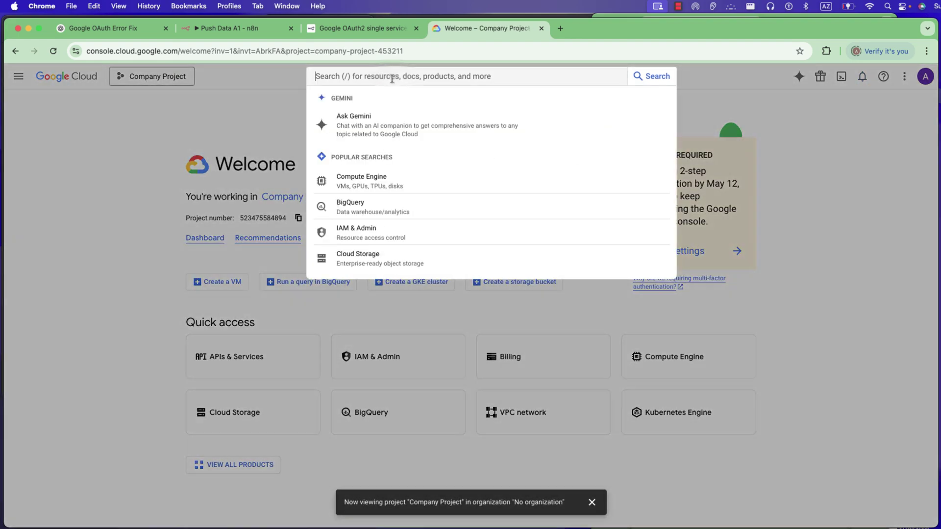
{"action": "type", "text": "google"}
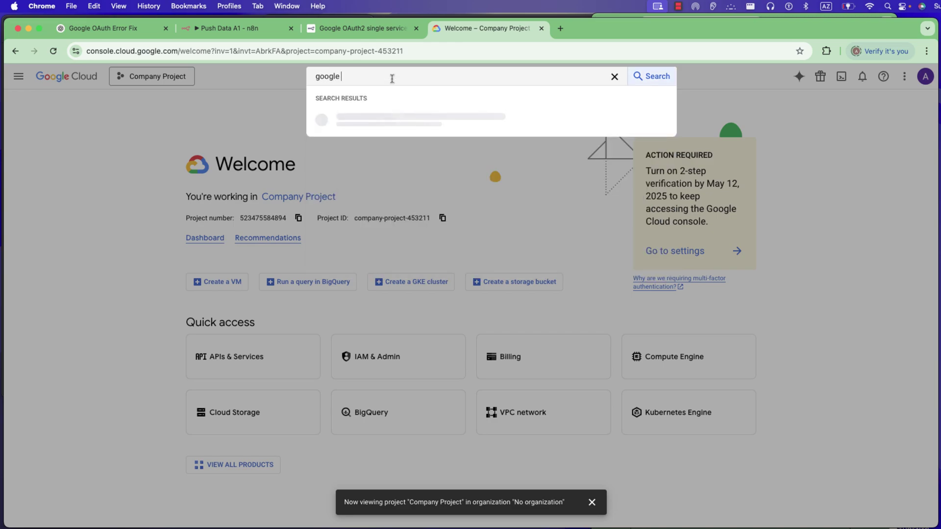
{"action": "type", "text": " drive"}
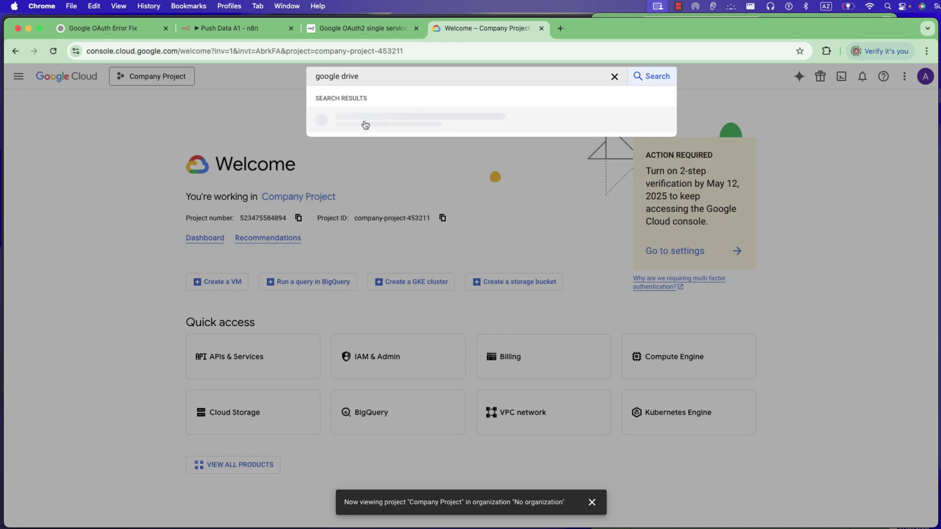
{"action": "left_click", "coordinate": [366, 124]}
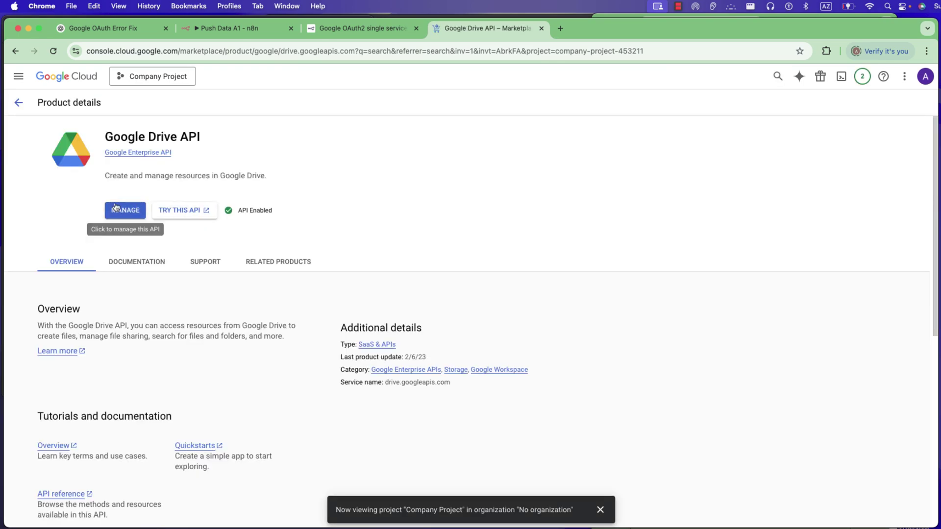
{"action": "left_click", "coordinate": [126, 212]}
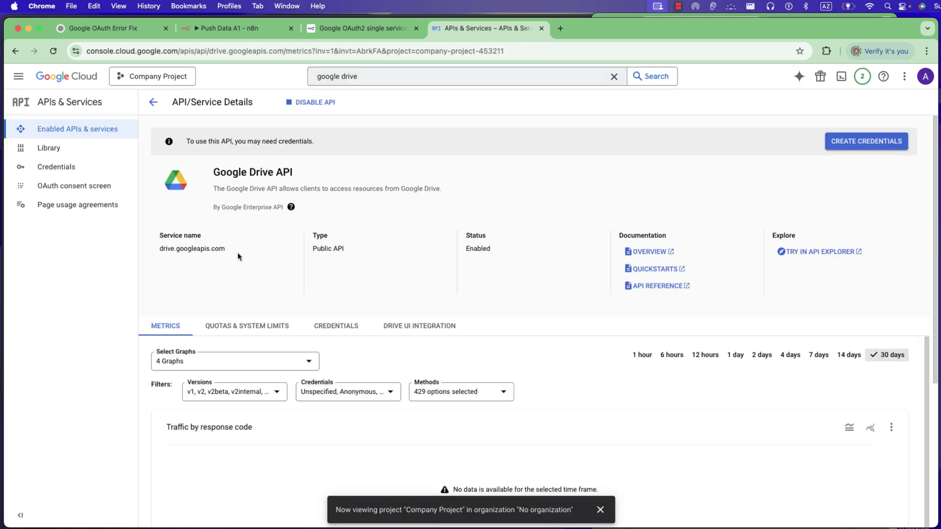
- Start configuring the OAuth consent screen with the app name "Company App" and the account's e-mail as the user support e-mail
{"action": "left_click", "coordinate": [19, 76]}
{"action": "mouse_move", "coordinate": [54, 169]}
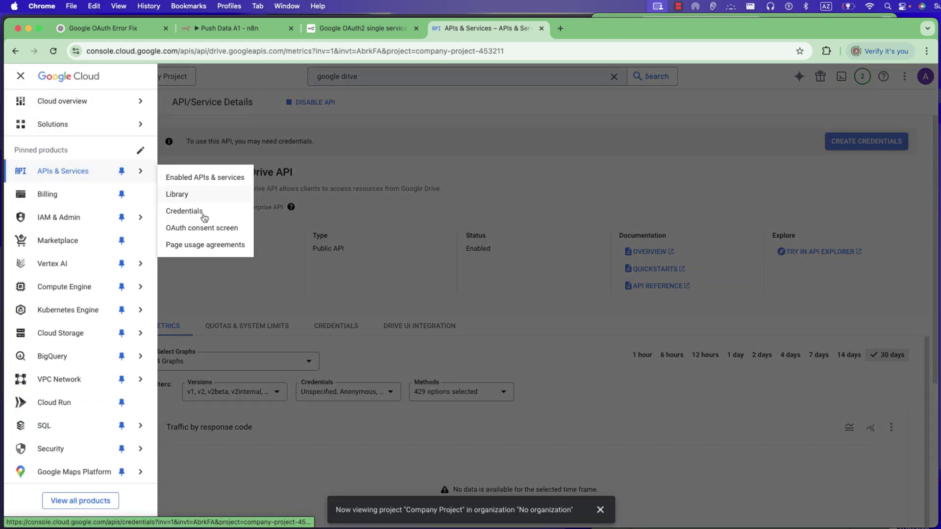
{"action": "left_click", "coordinate": [202, 229]}
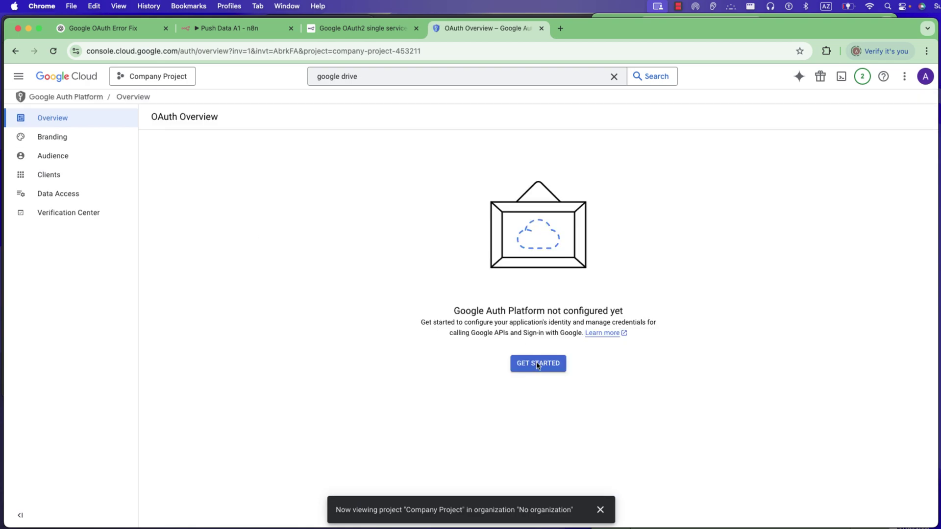
{"action": "left_click", "coordinate": [538, 363]}
{"action": "left_click", "coordinate": [200, 185]}
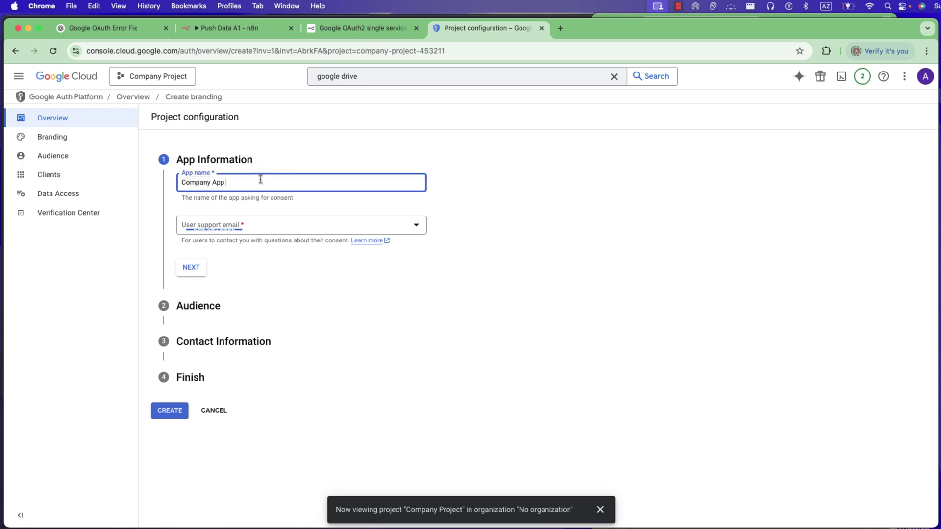
{"action": "left_click", "coordinate": [236, 226]}
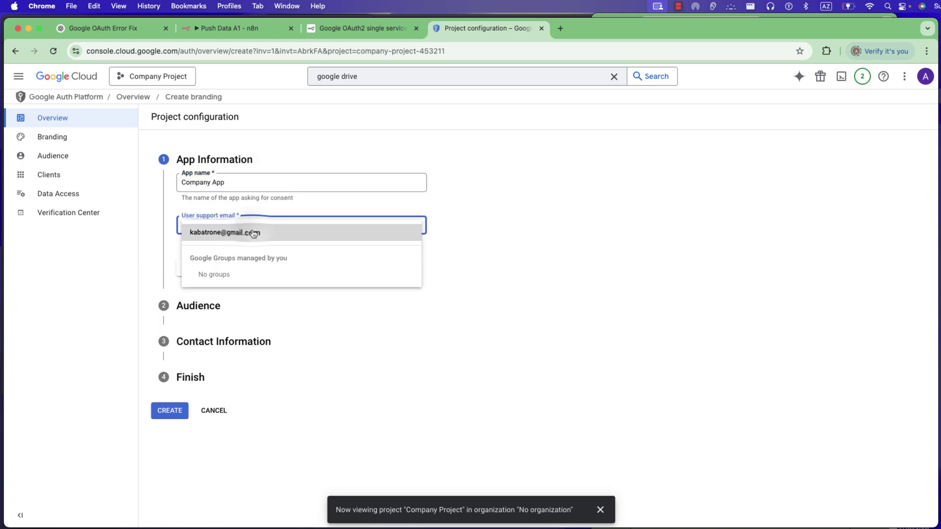
{"action": "left_click", "coordinate": [230, 231]}
{"action": "left_click", "coordinate": [191, 269]}
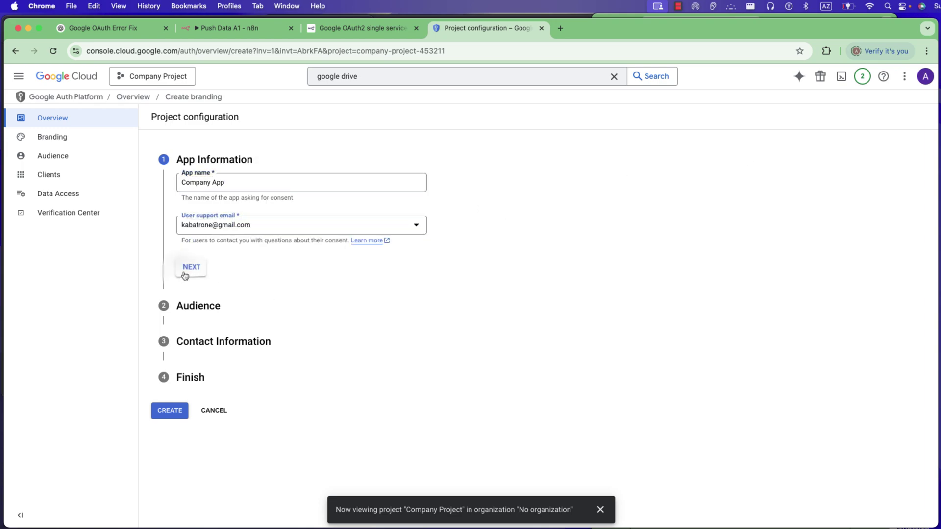
- Set the audience to External, enter the contact e-mail address and create the OAuth configuration
{"action": "left_click", "coordinate": [181, 257]}
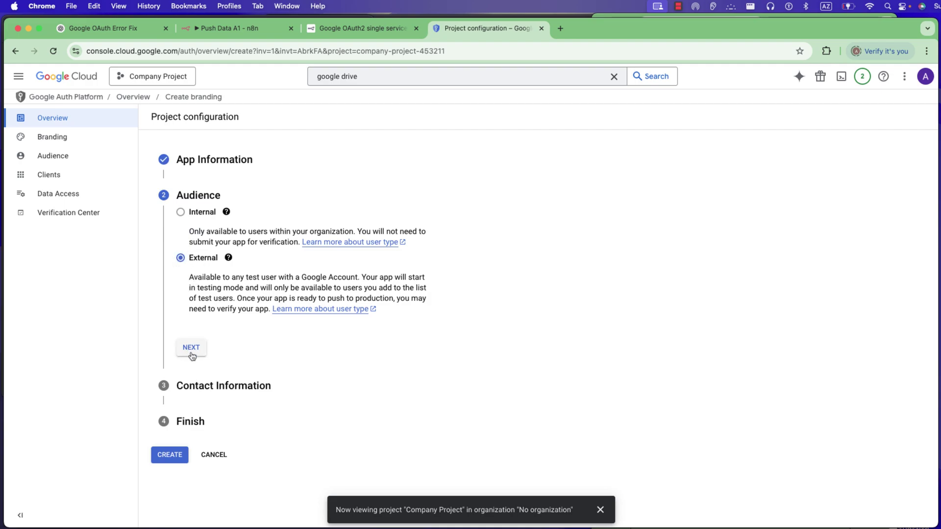
{"action": "left_click", "coordinate": [191, 348]}
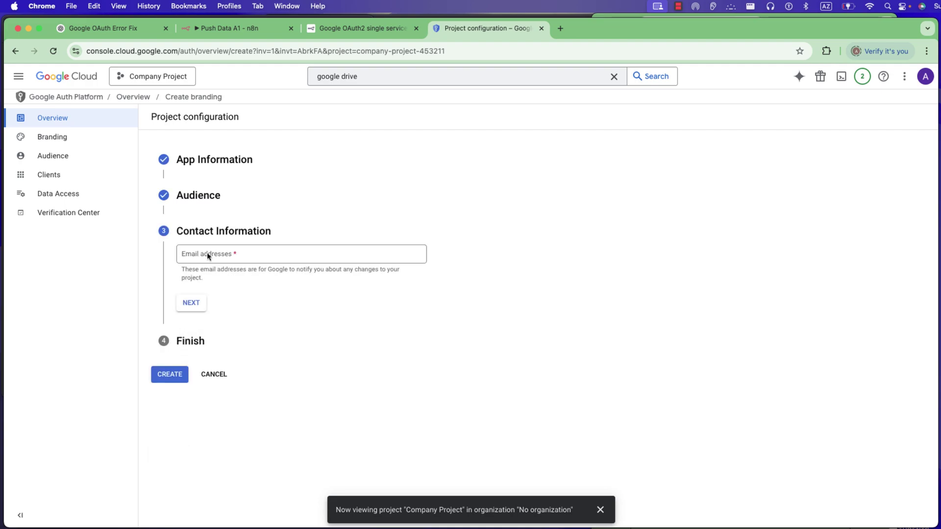
{"action": "left_click", "coordinate": [925, 76]}
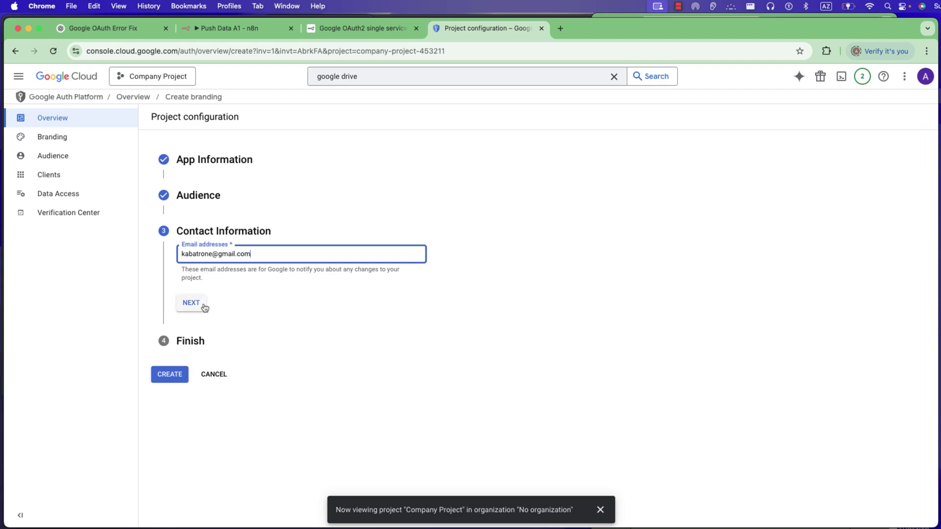
{"action": "left_click", "coordinate": [191, 303]}
{"action": "left_click", "coordinate": [180, 283]}
{"action": "left_click", "coordinate": [199, 309]}
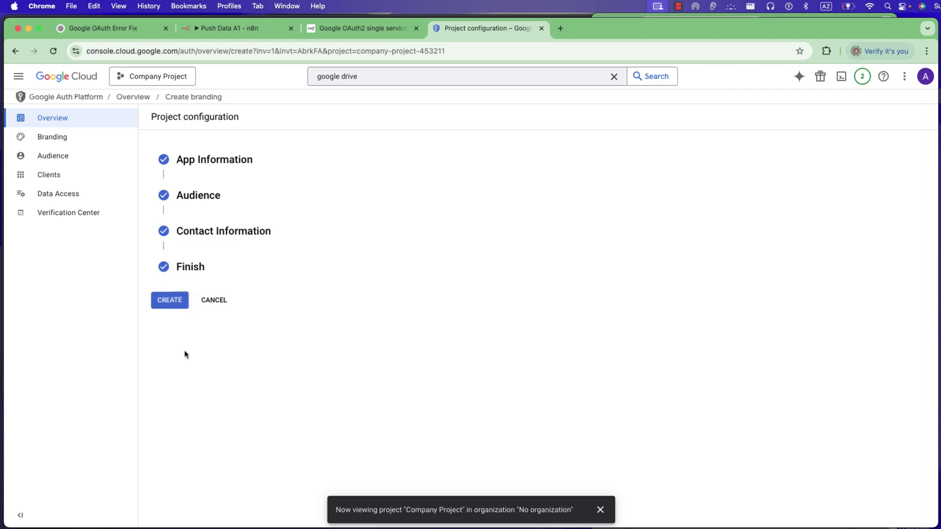
{"action": "left_click", "coordinate": [175, 306]}
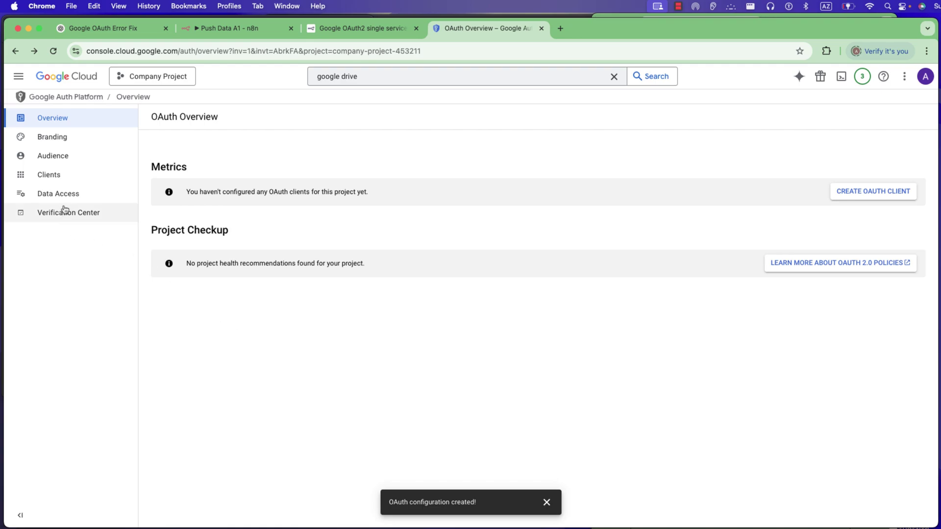
- Add the account's e-mail address as a test user in the OAuth audience settings and save
{"action": "left_click", "coordinate": [59, 156]}
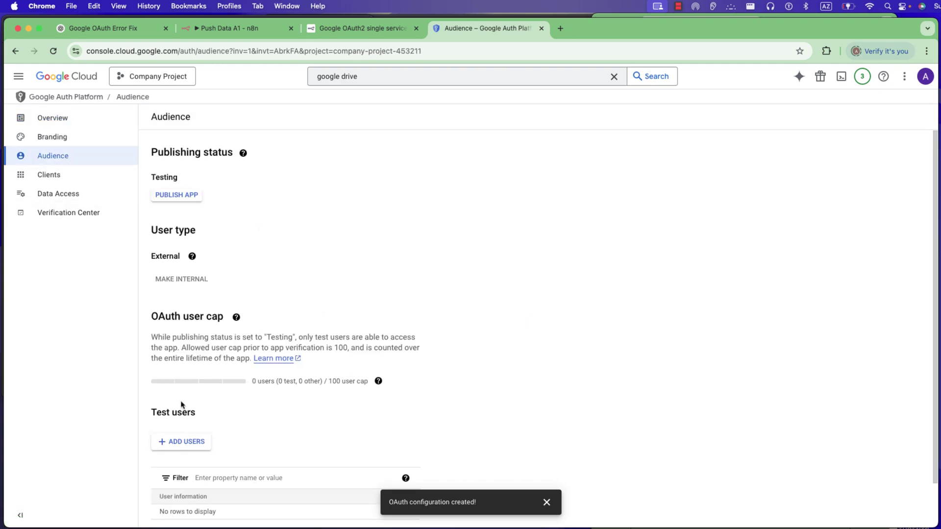
{"action": "left_click", "coordinate": [185, 441]}
{"action": "left_click", "coordinate": [720, 173]}
{"action": "key", "text": "super+v"}
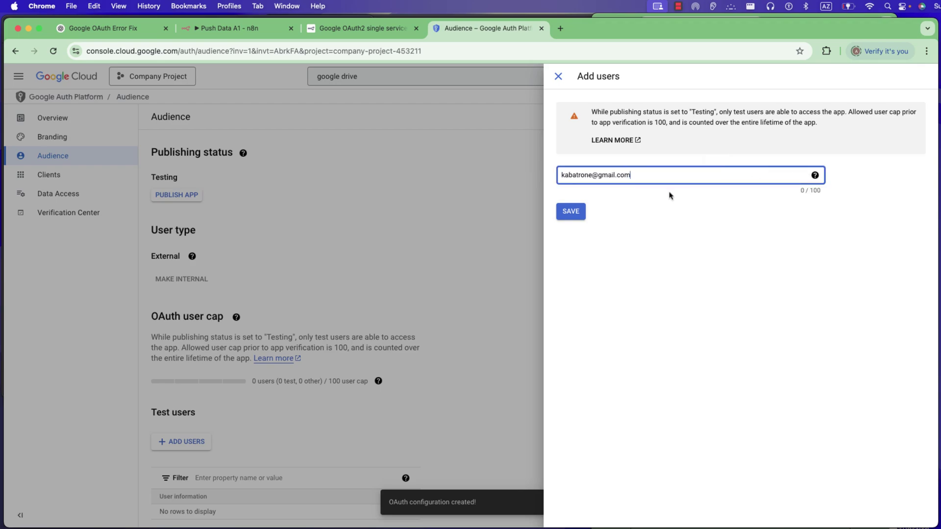
{"action": "left_click", "coordinate": [571, 212]}
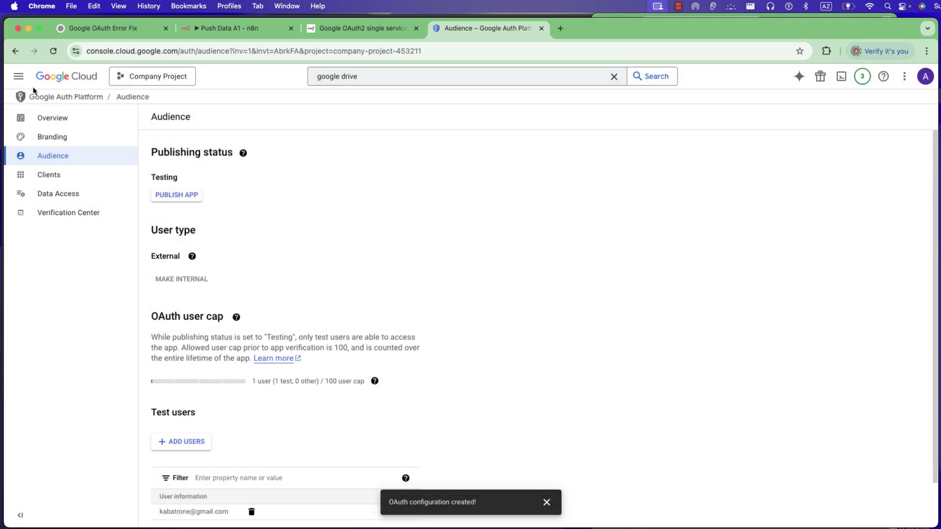
- Start creating an OAuth client ID in the project's credentials with the application type Web application
{"action": "left_click", "coordinate": [18, 76]}
{"action": "mouse_move", "coordinate": [54, 193]}
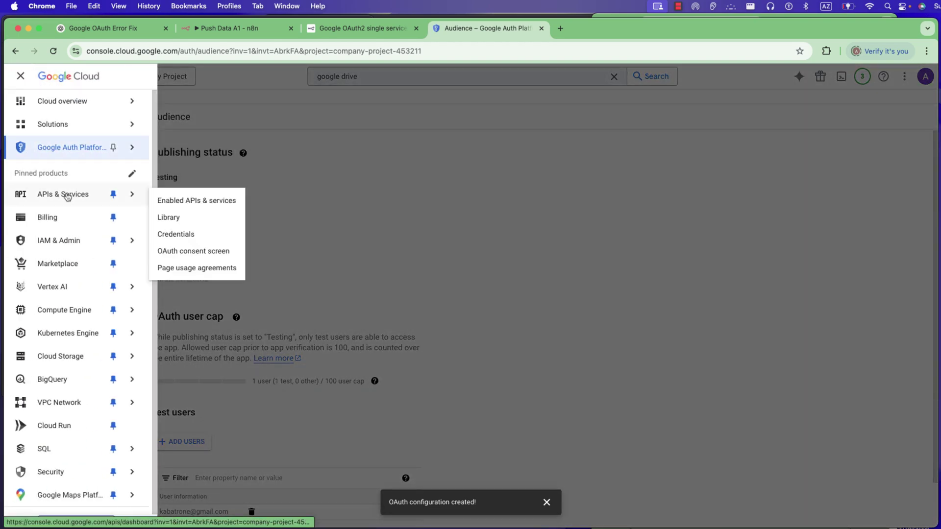
{"action": "left_click", "coordinate": [211, 233]}
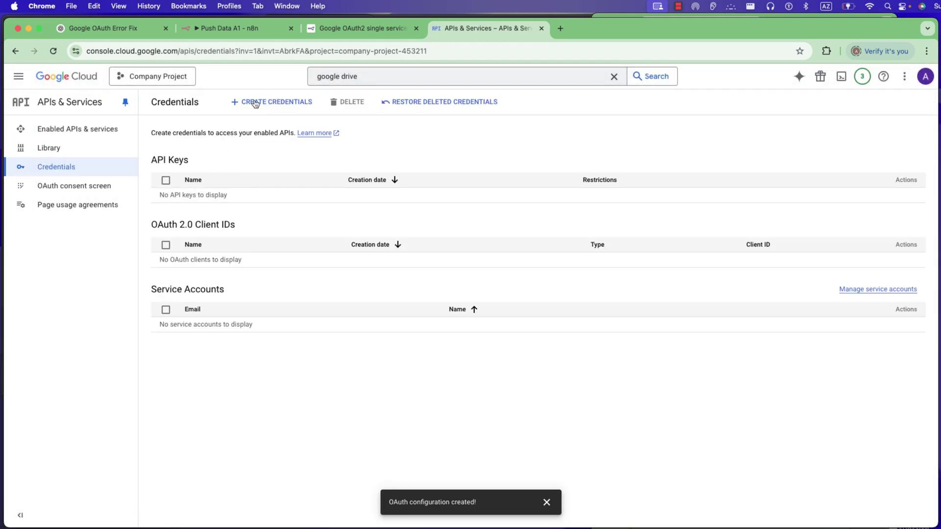
{"action": "left_click", "coordinate": [263, 101]}
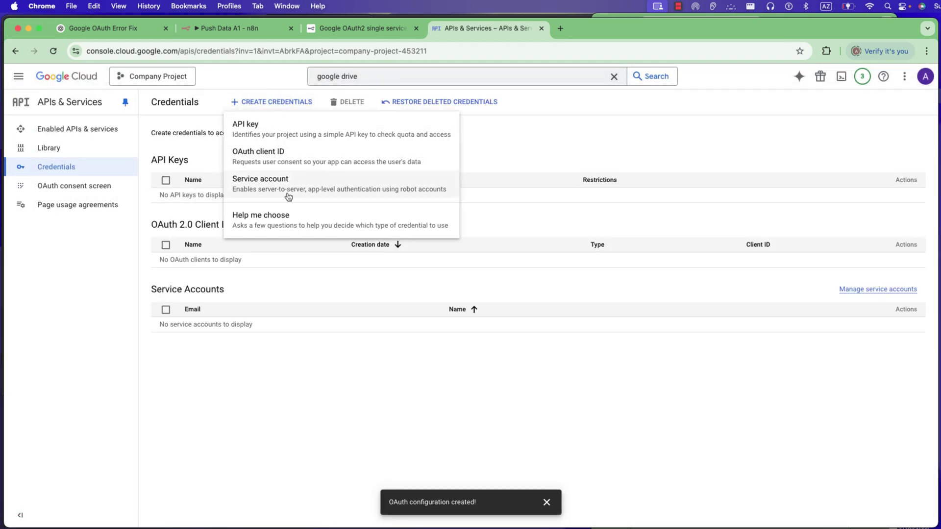
{"action": "left_click", "coordinate": [270, 158]}
{"action": "left_click", "coordinate": [252, 199]}
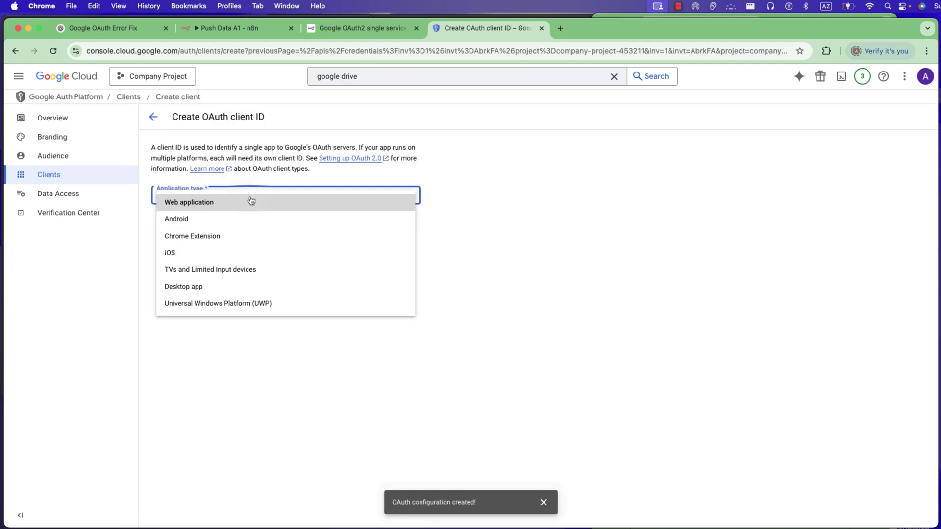
{"action": "left_click", "coordinate": [227, 209]}
{"action": "scroll", "coordinate": [215, 294], "scroll_direction": "down", "scroll_amount": 1}
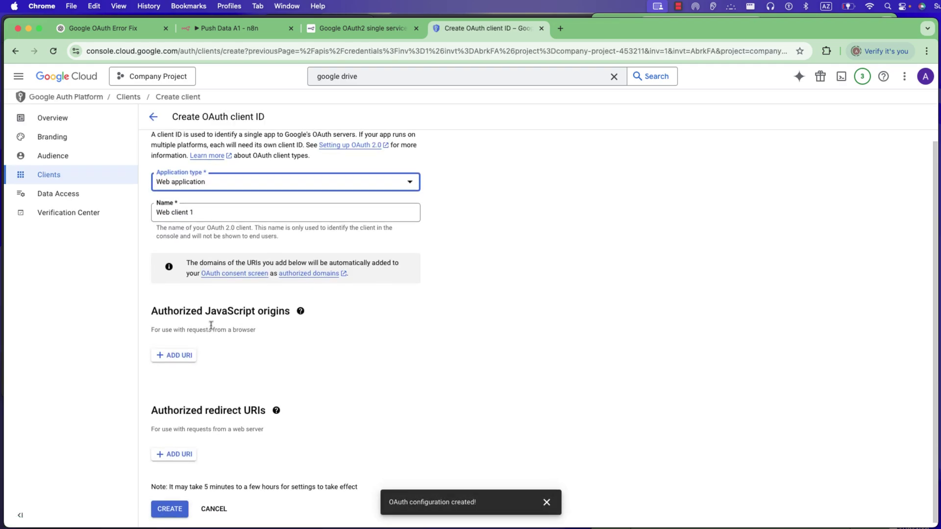
{"action": "left_click", "coordinate": [181, 453]}
{"action": "left_click", "coordinate": [201, 29]}
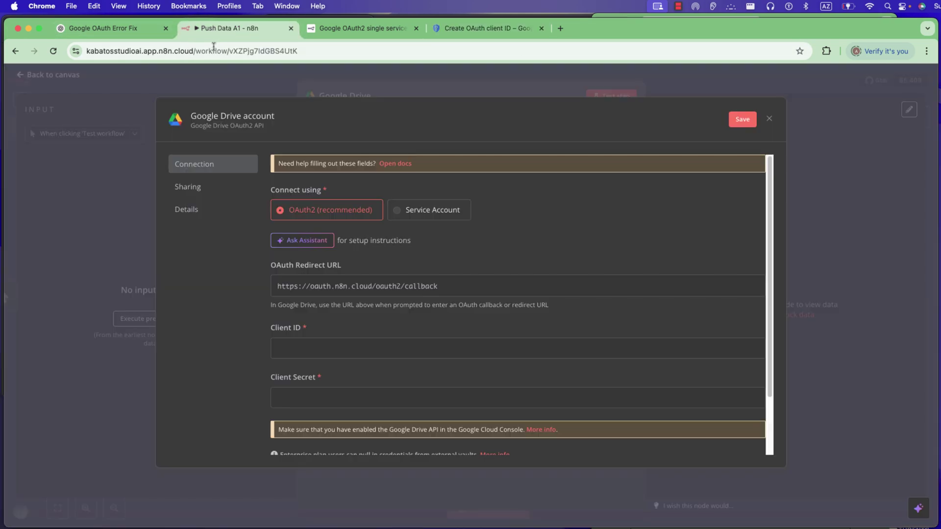
{"action": "left_click", "coordinate": [373, 288]}
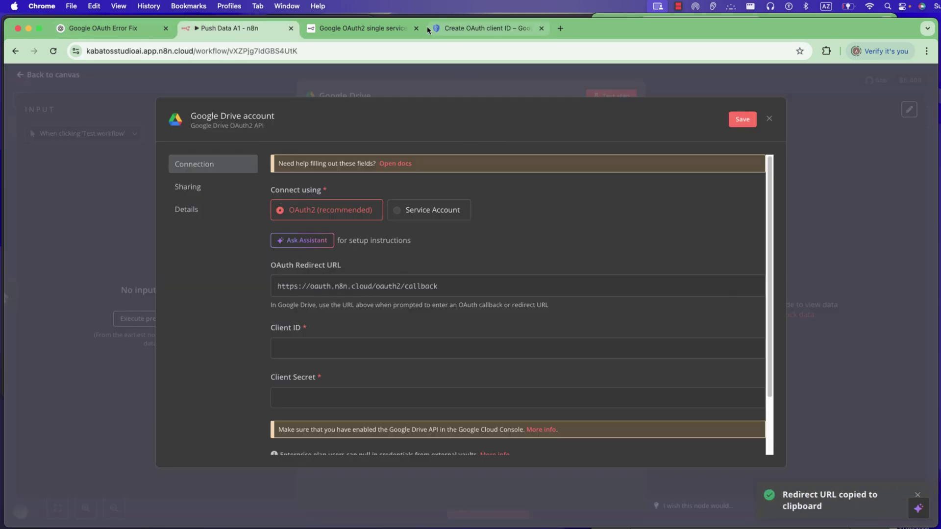
{"action": "left_click", "coordinate": [463, 29]}
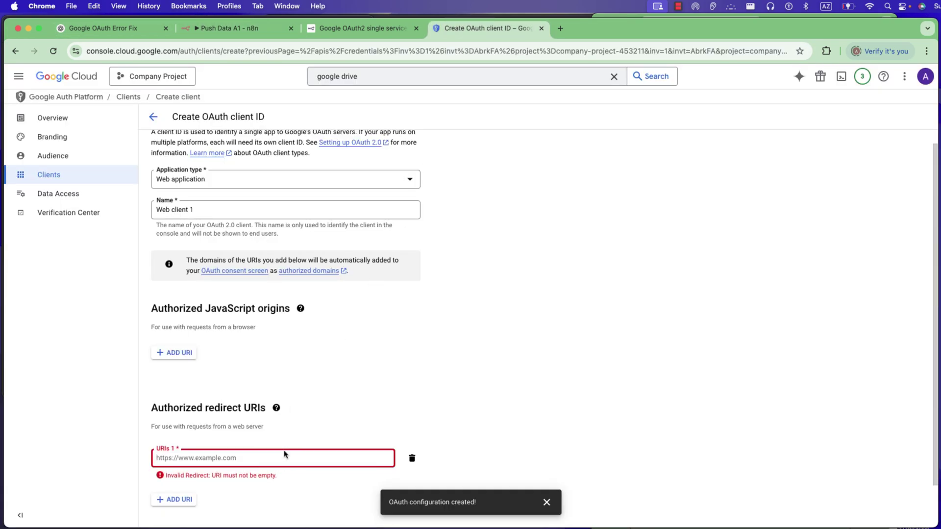
{"action": "key", "text": "super+v"}
{"action": "scroll", "coordinate": [196, 485], "scroll_direction": "down", "scroll_amount": 2}
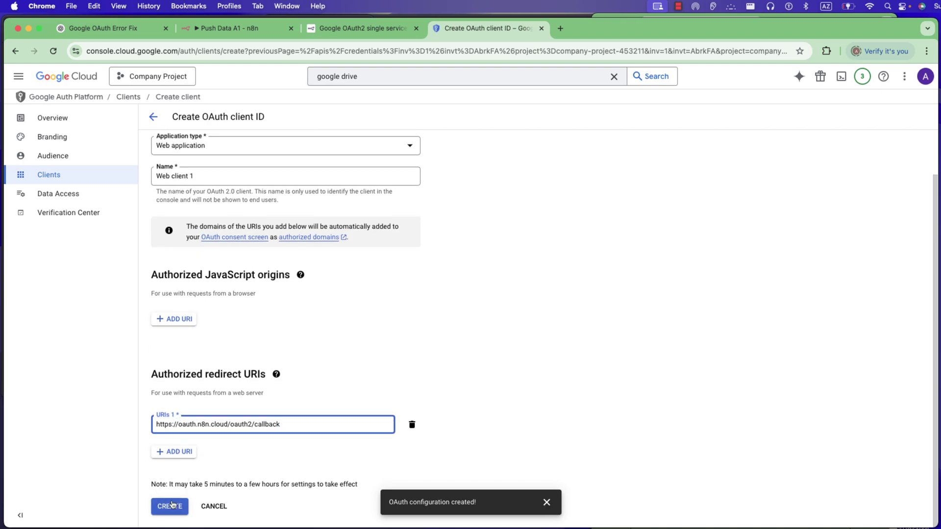
{"action": "left_click", "coordinate": [171, 505]}
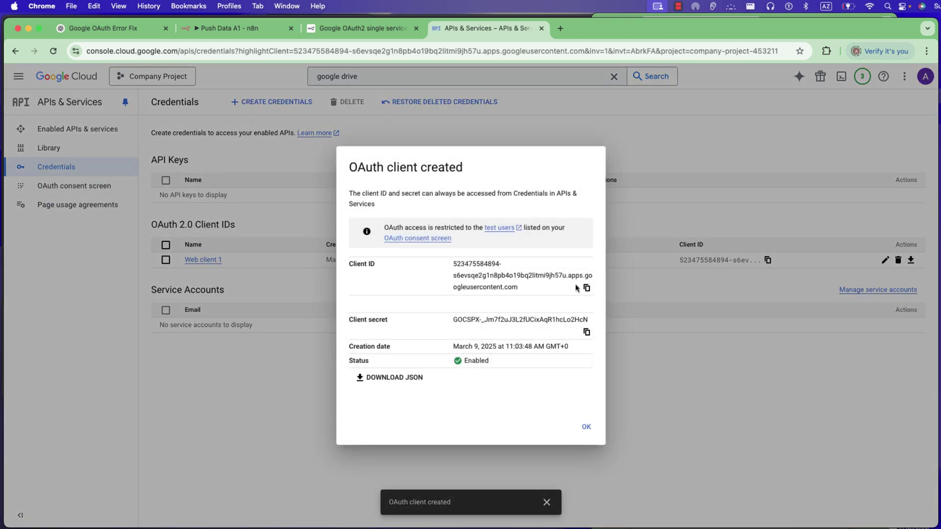
- Copy the new OAuth client's ID and client secret into n8n's Google Drive credential and save it
{"action": "left_click", "coordinate": [586, 287]}
{"action": "left_click", "coordinate": [229, 28]}
{"action": "key", "text": "super+v"}
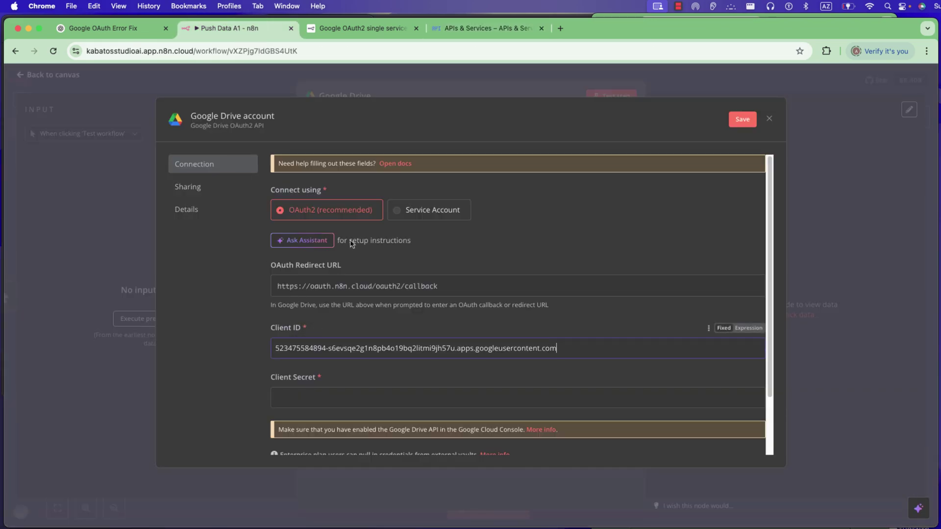
{"action": "left_click", "coordinate": [470, 27]}
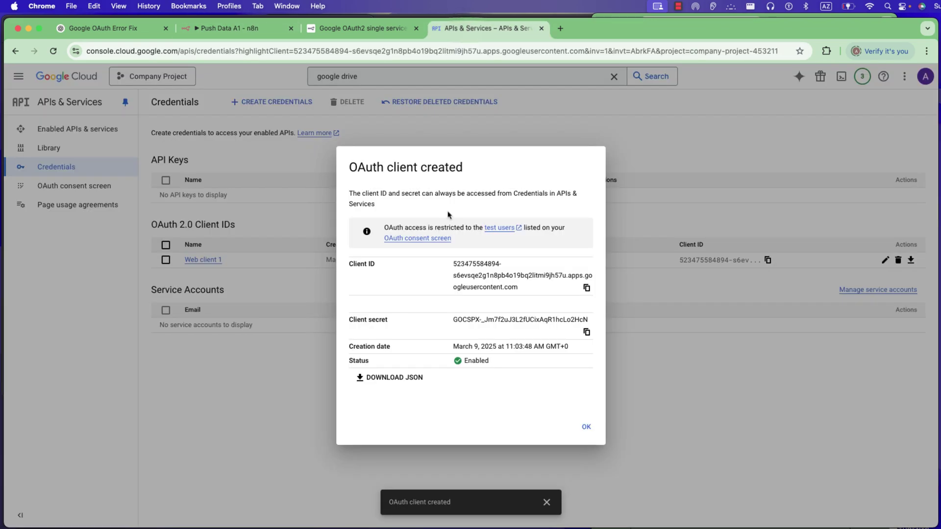
{"action": "left_click", "coordinate": [587, 333]}
{"action": "left_click", "coordinate": [230, 28]}
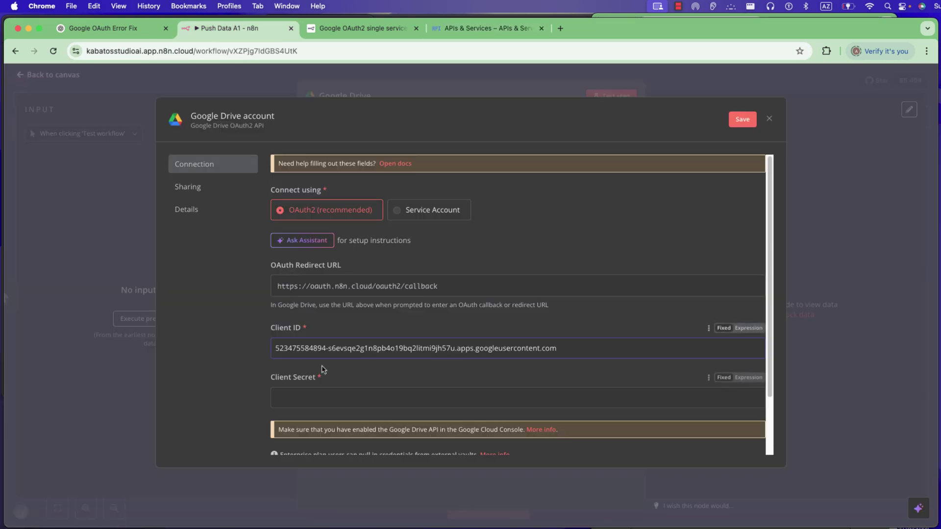
{"action": "key", "text": "super+v"}
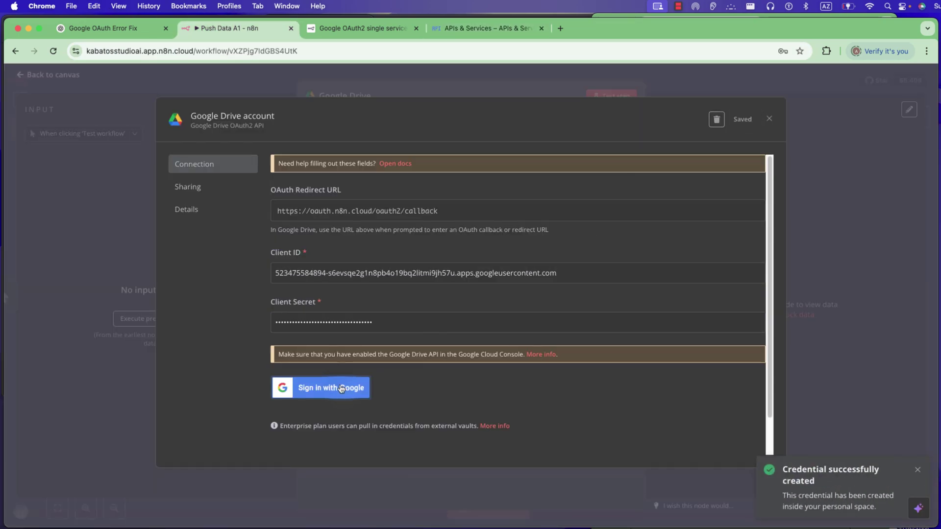
- Sign in with Google for the Google Drive credential, grant n8n.cloud all requested Drive permissions, and close the credential
{"action": "left_click", "coordinate": [338, 389]}
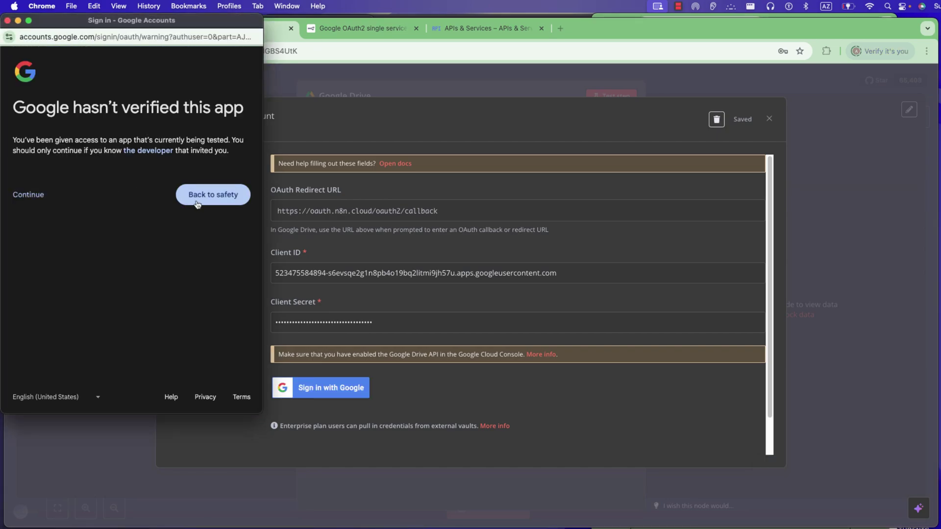
{"action": "left_click", "coordinate": [31, 195]}
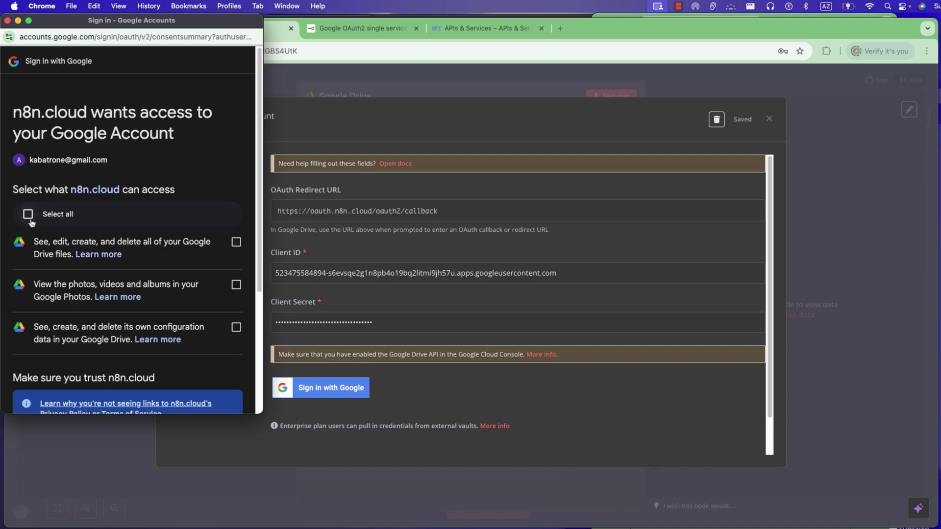
{"action": "left_click", "coordinate": [29, 216]}
{"action": "scroll", "coordinate": [176, 324], "scroll_direction": "down", "scroll_amount": 5}
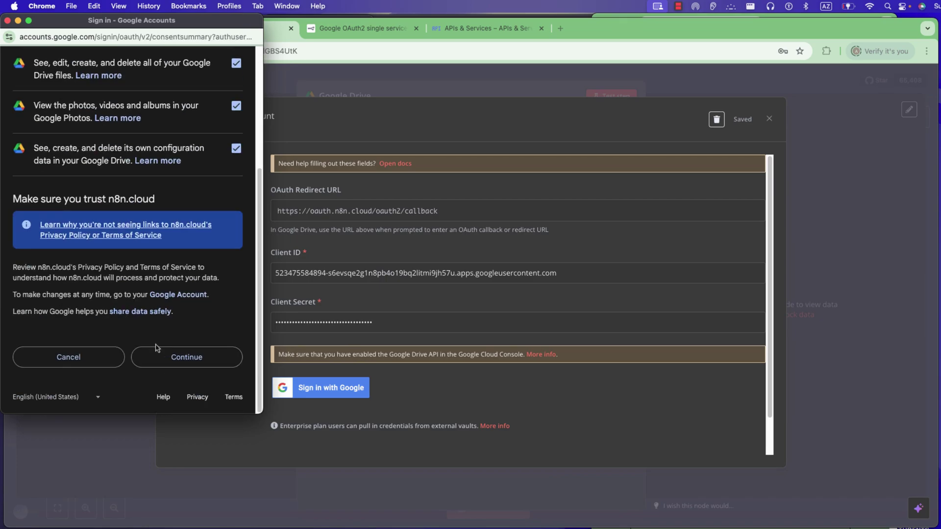
{"action": "left_click", "coordinate": [185, 357]}
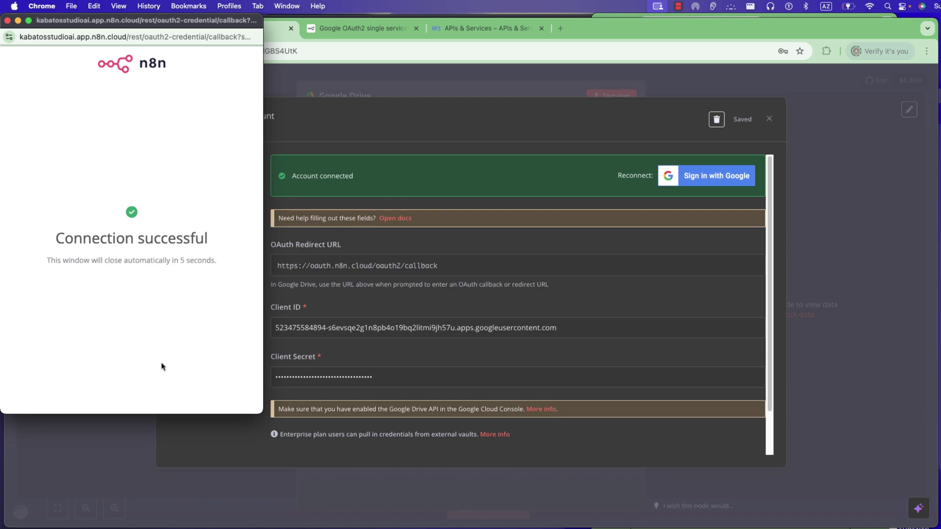
{"action": "left_click", "coordinate": [8, 20]}
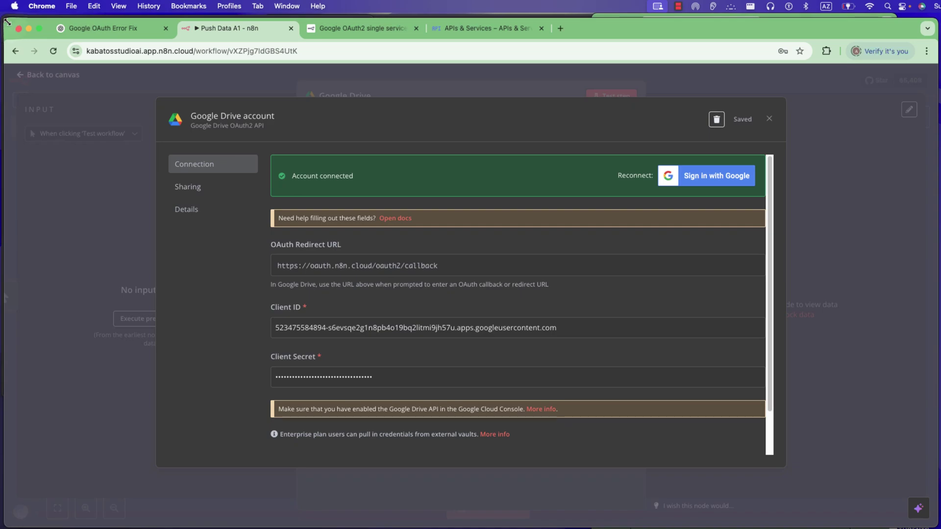
{"action": "left_click", "coordinate": [769, 120]}
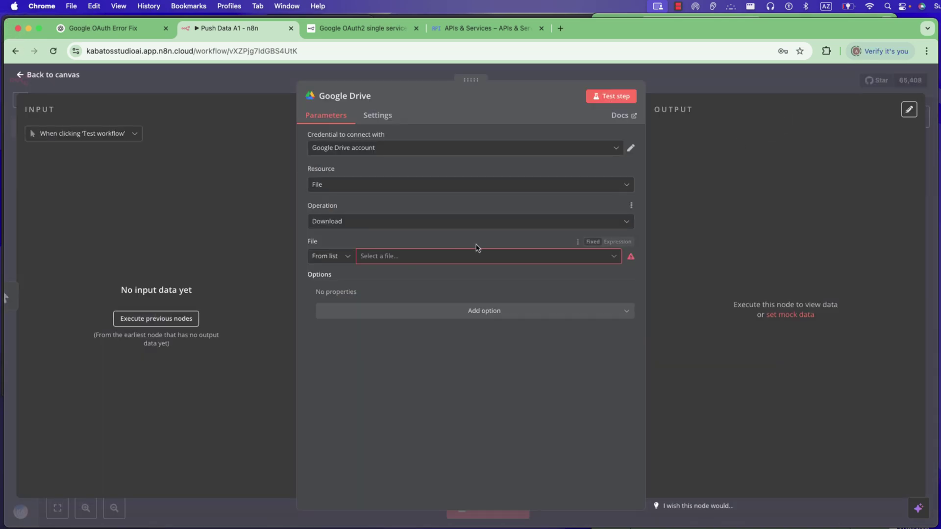
- Choose Prices - Sheet1 (1).pdf as the file the Google Drive node downloads and return to the canvas
{"action": "left_click", "coordinate": [433, 264]}
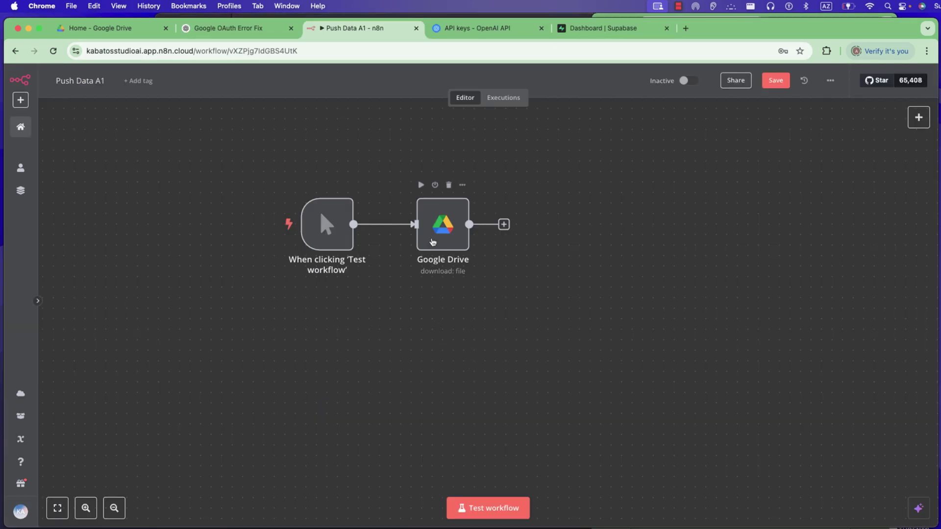
{"action": "double_click", "coordinate": [426, 239]}
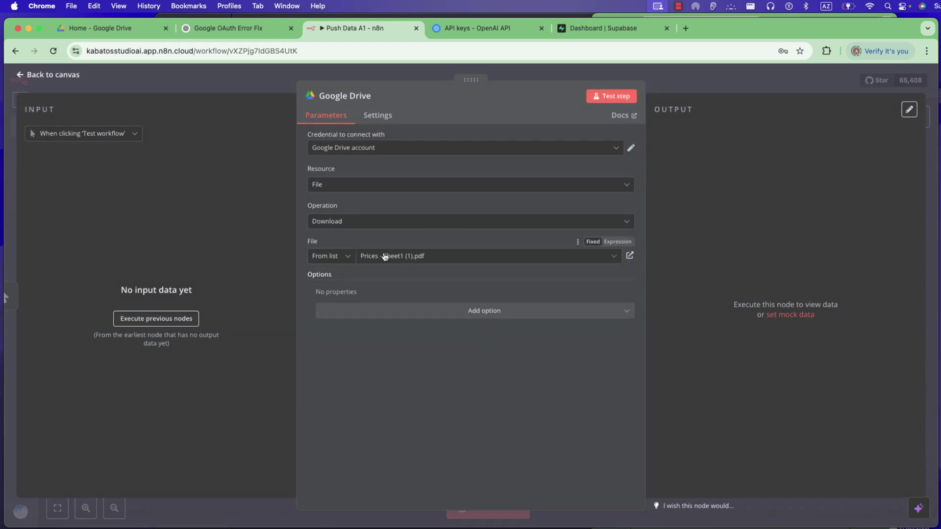
{"action": "left_click", "coordinate": [665, 83]}
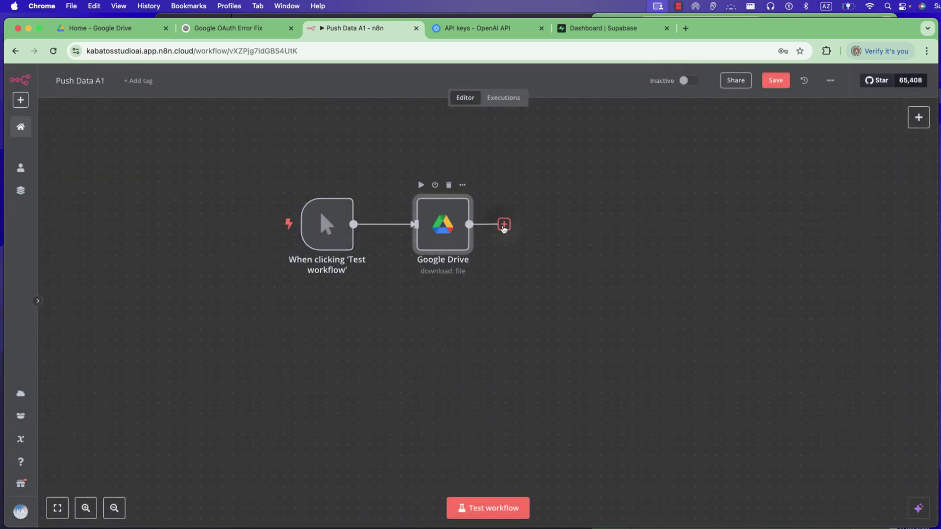
- Add a Supabase Vector Store node with the action Add documents to vector store after the Google Drive node
{"action": "left_click", "coordinate": [504, 226]}
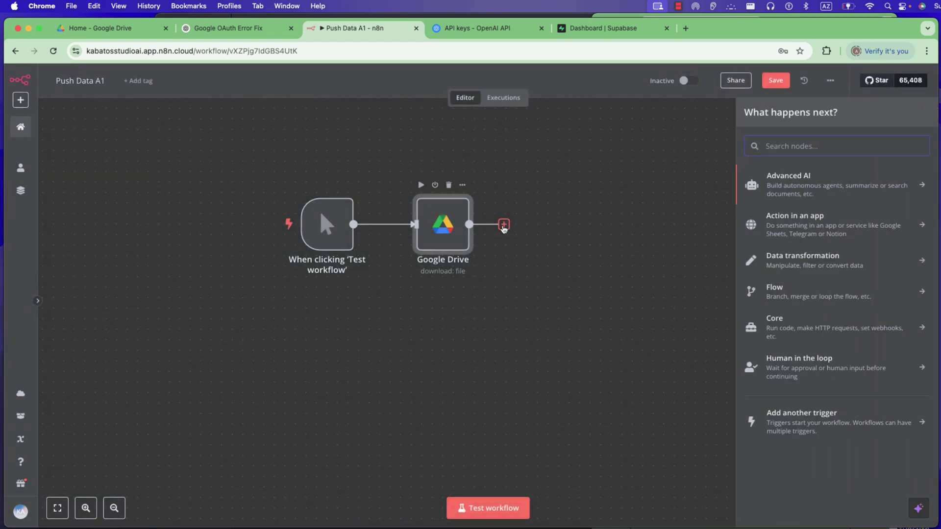
{"action": "type", "text": "supa"}
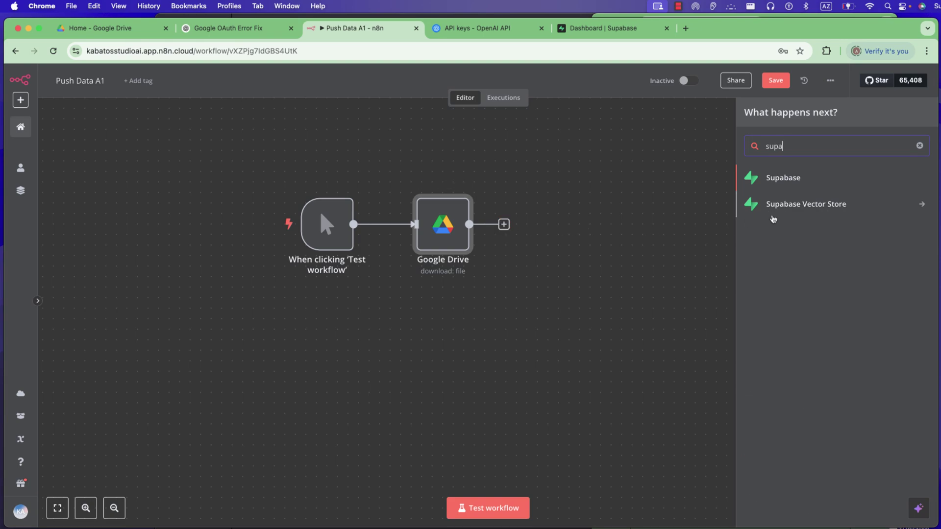
{"action": "left_click", "coordinate": [789, 206]}
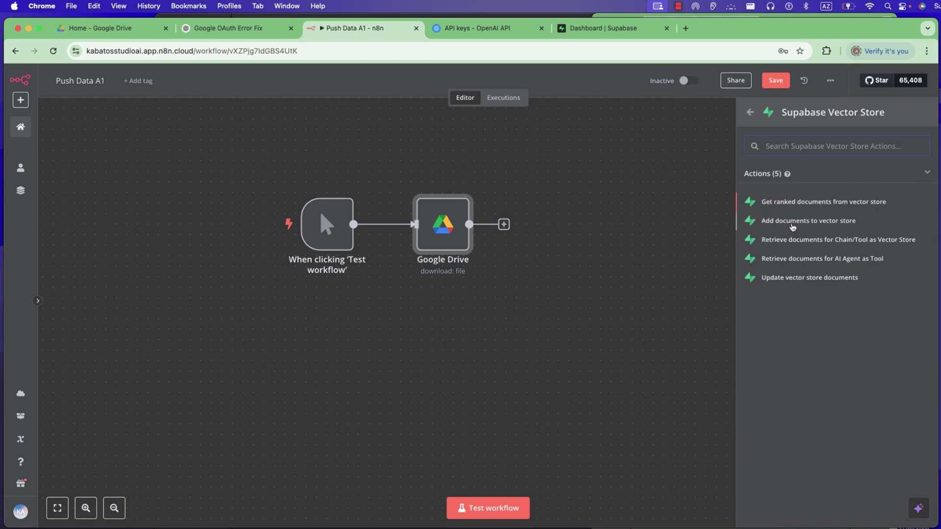
{"action": "left_click", "coordinate": [792, 226]}
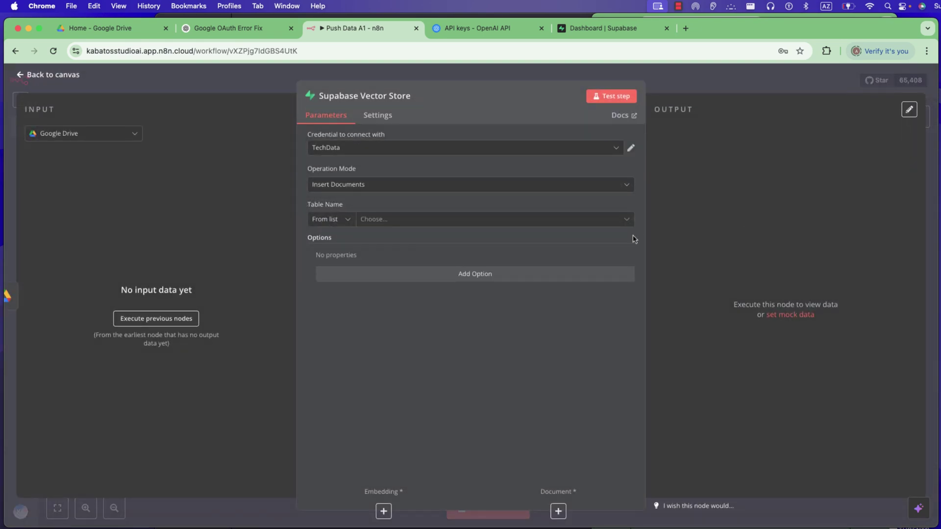
{"action": "left_click", "coordinate": [454, 148]}
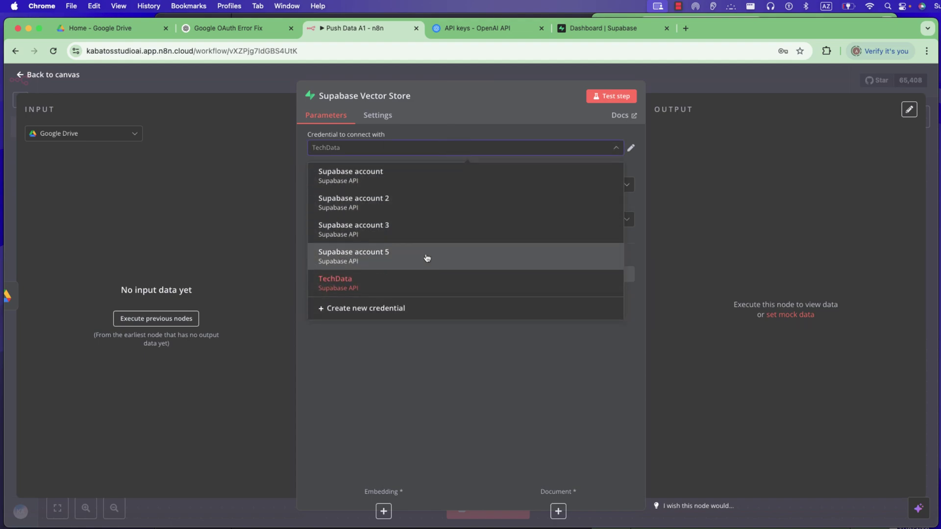
{"action": "left_click", "coordinate": [420, 307]}
{"action": "left_click", "coordinate": [445, 89]}
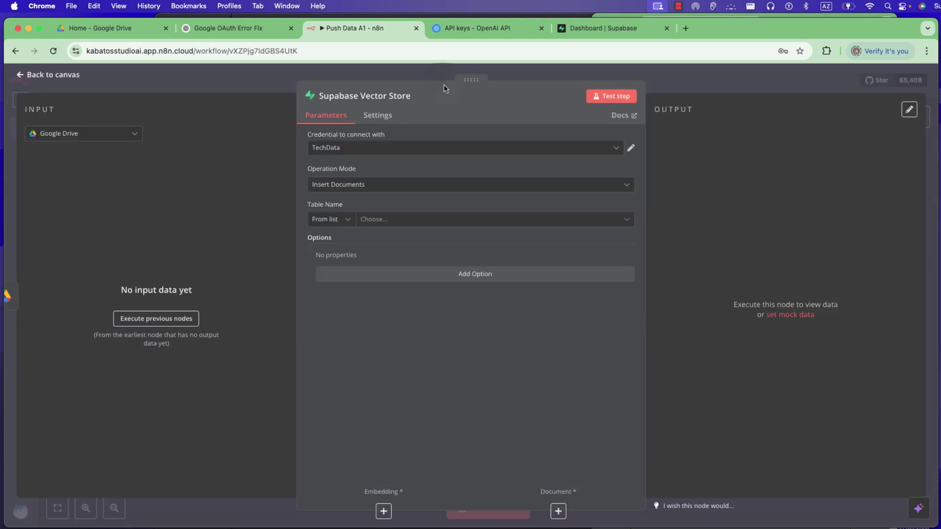
- Place the manual trigger, Google Drive and Supabase Vector Store nodes close together and shift the group to the canvas's upper-right area
{"action": "left_click", "coordinate": [496, 77]}
{"action": "left_click_drag", "start_coordinate": [320, 210], "coordinate": [373, 221]}
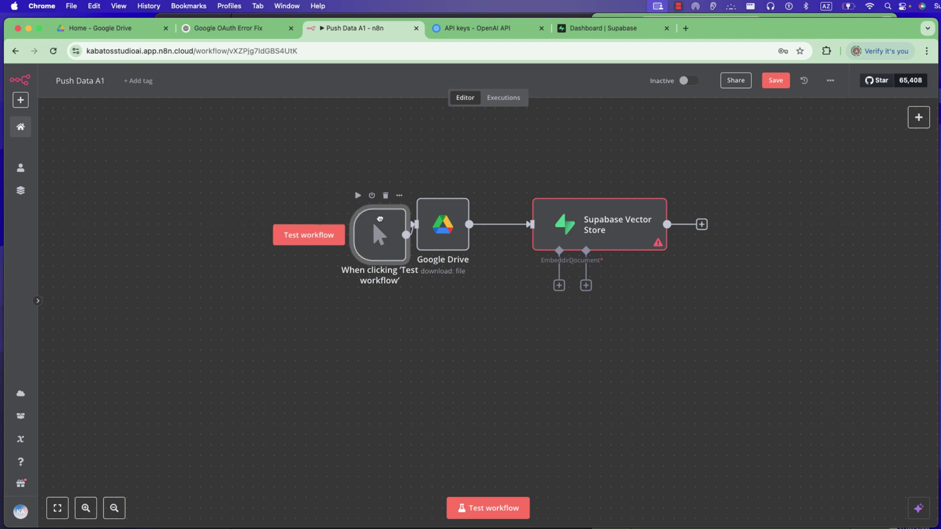
{"action": "left_click_drag", "start_coordinate": [491, 223], "coordinate": [512, 223]}
{"action": "left_click_drag", "start_coordinate": [311, 177], "coordinate": [637, 305]}
{"action": "scroll", "coordinate": [637, 304], "scroll_direction": "left", "scroll_amount": 5}
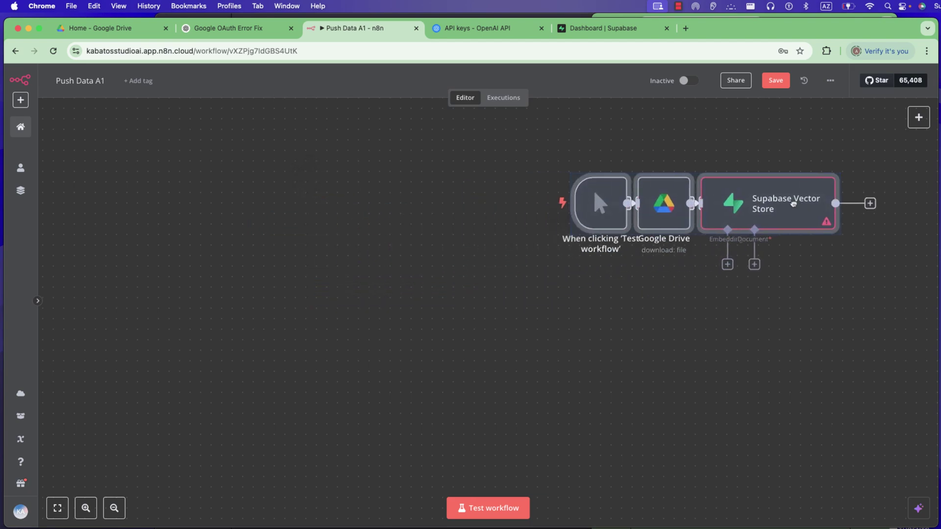
- Rename the workflow as "Haircut ai agent" and save it
{"action": "left_click", "coordinate": [97, 86]}
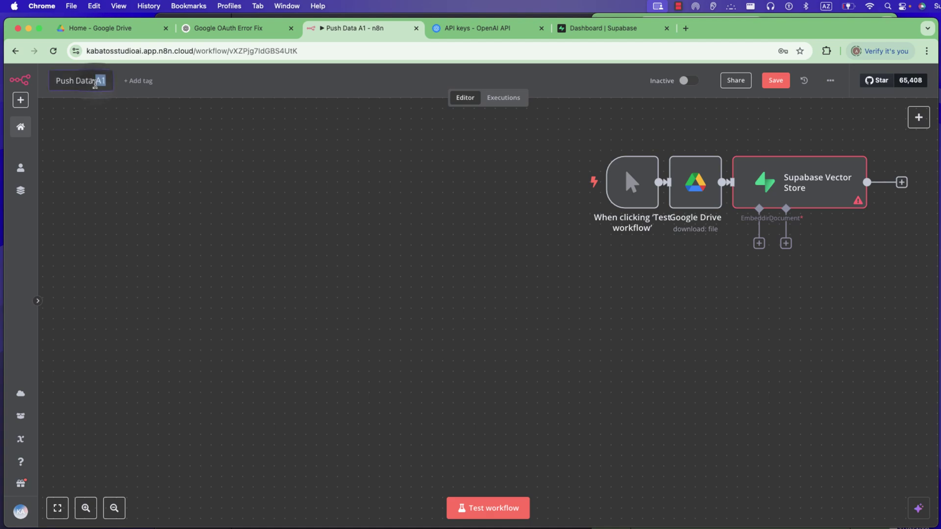
{"action": "type", "text": "Haircut ai agent"}
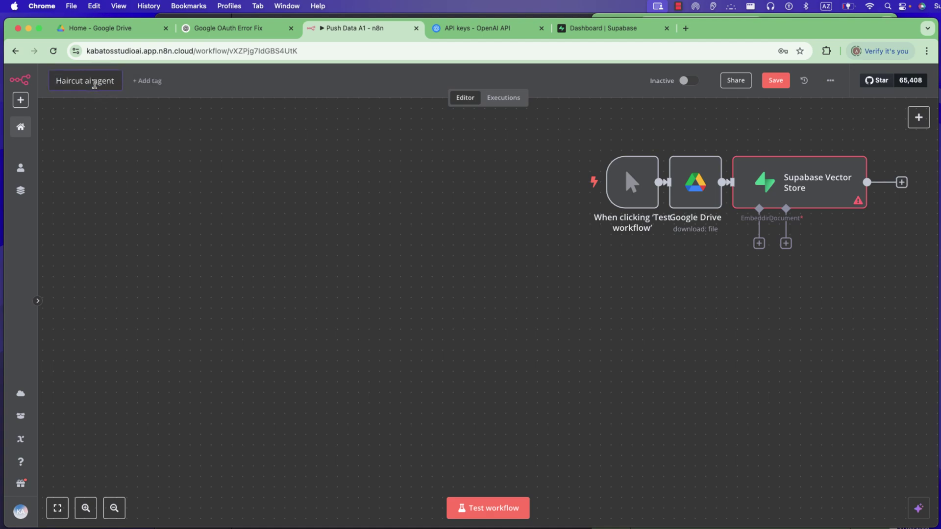
{"action": "left_click", "coordinate": [237, 238]}
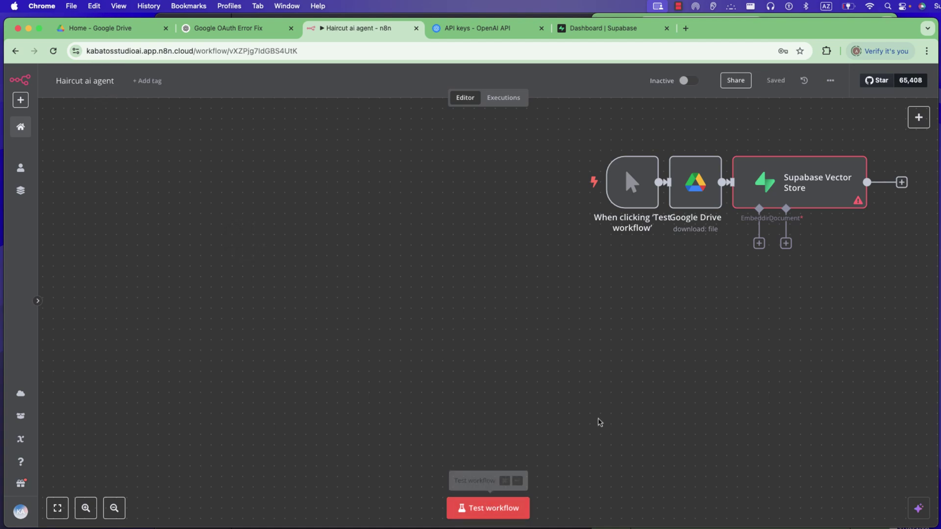
- Add a Chat Trigger to the workflow and connect an AI Agent node to it
{"action": "left_click", "coordinate": [918, 117]}
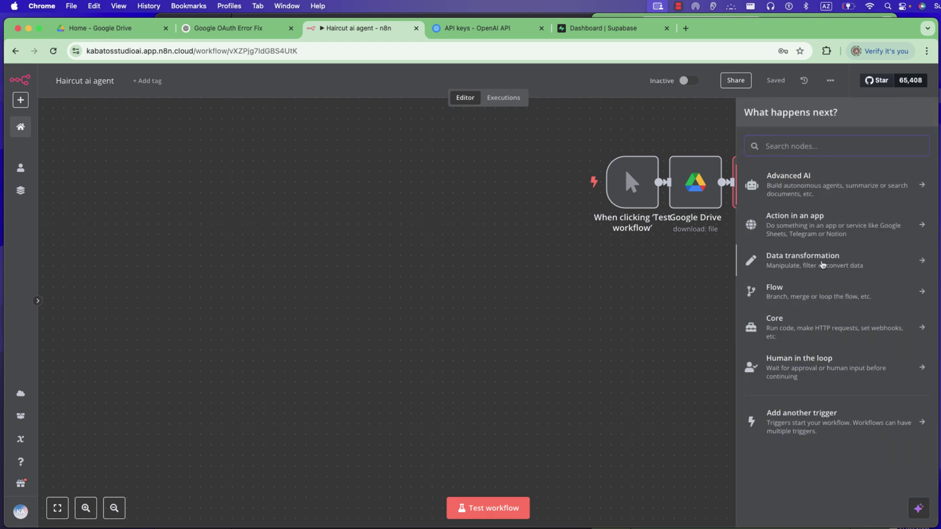
{"action": "type", "text": "chat"}
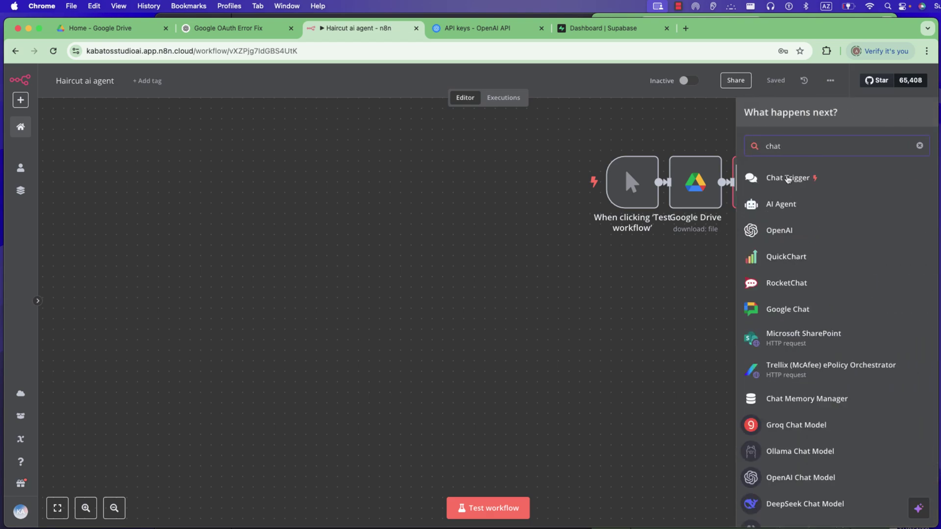
{"action": "left_click", "coordinate": [787, 179]}
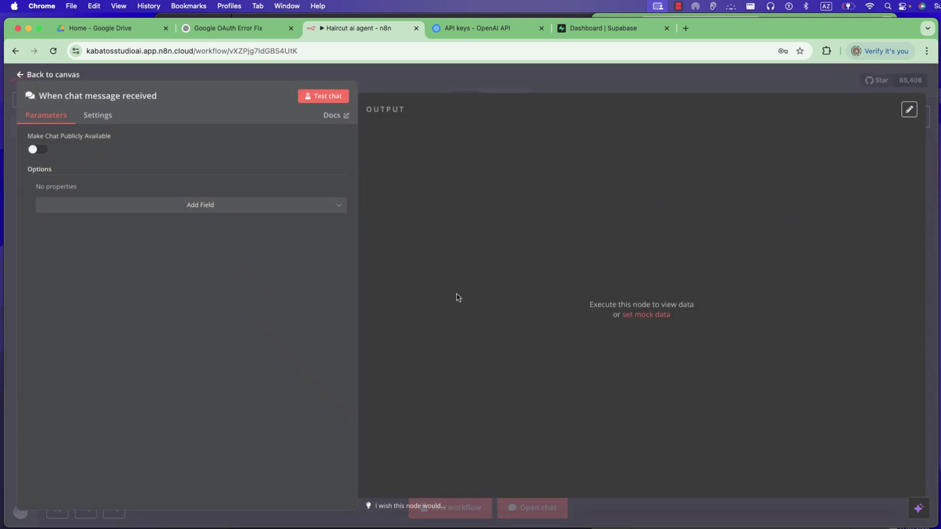
{"action": "left_click", "coordinate": [401, 83]}
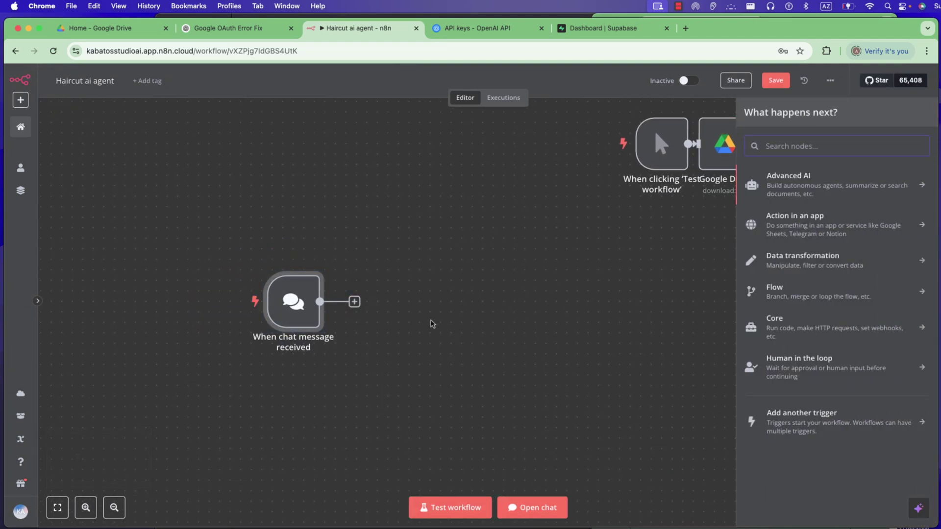
{"action": "left_click", "coordinate": [784, 184]}
{"action": "left_click", "coordinate": [788, 260]}
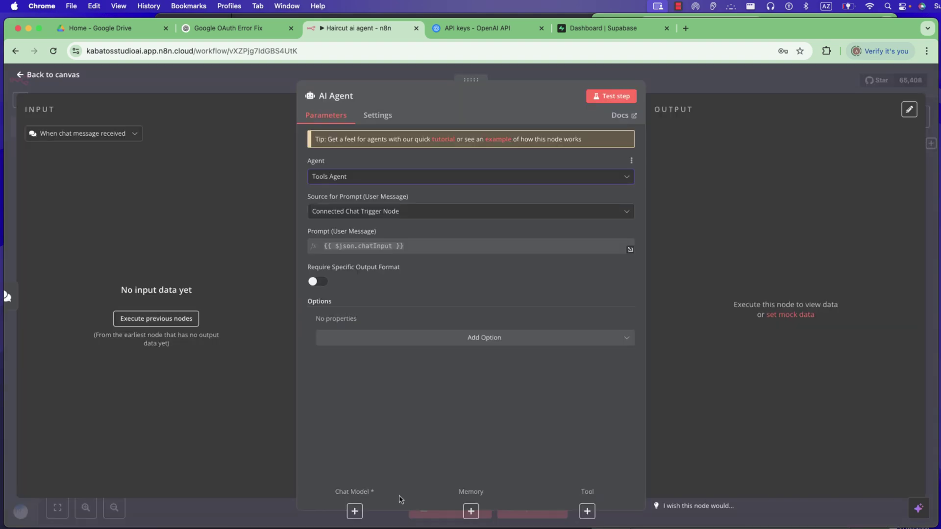
- Attach an OpenAI Chat Model to the AI Agent and start creating a new OpenAI credential for it
{"action": "left_click", "coordinate": [354, 511]}
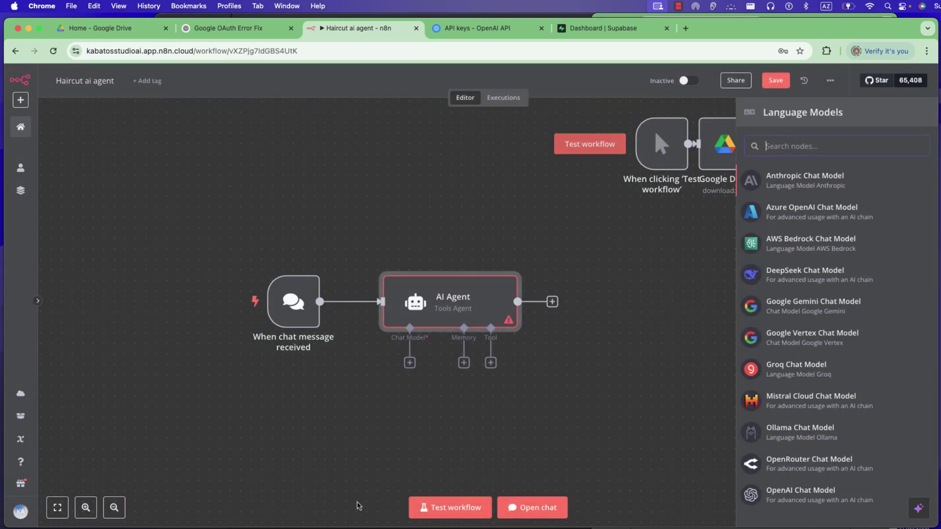
{"action": "left_click", "coordinate": [609, 426]}
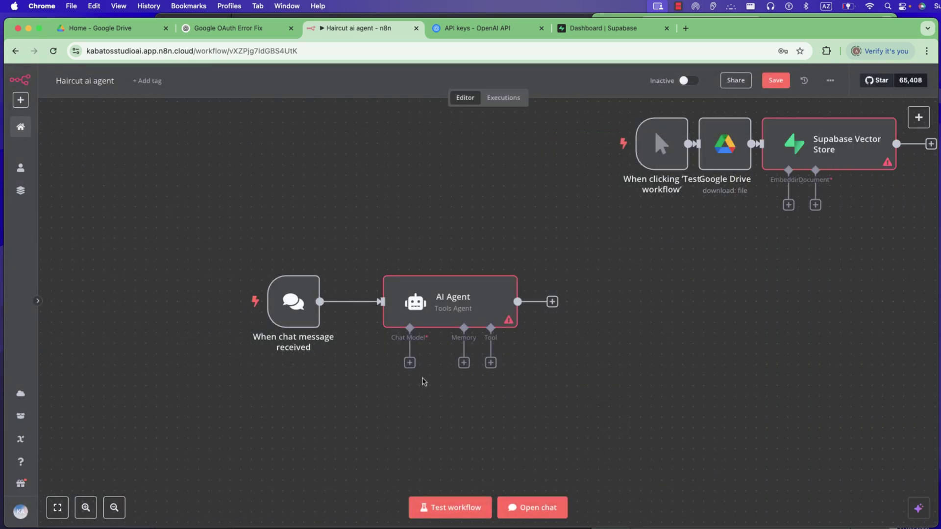
{"action": "left_click", "coordinate": [410, 362]}
{"action": "left_click", "coordinate": [825, 491]}
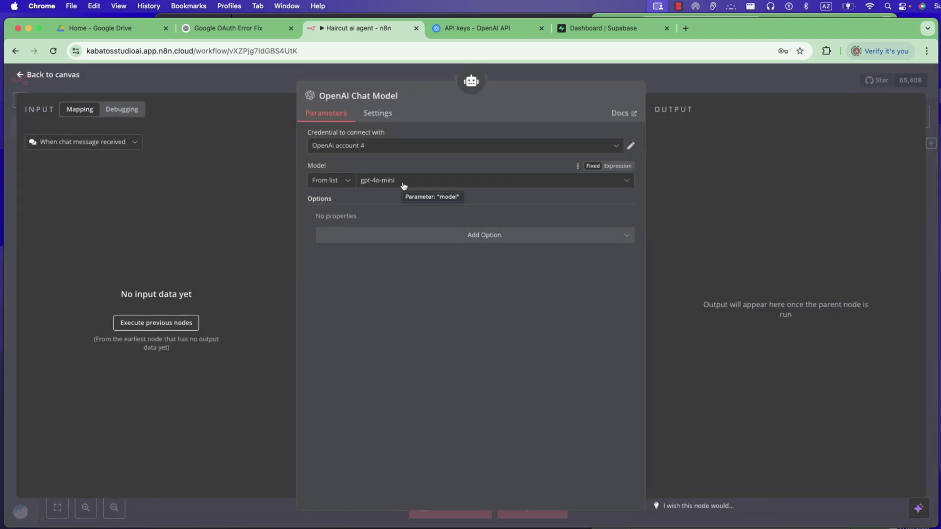
{"action": "left_click", "coordinate": [411, 152]}
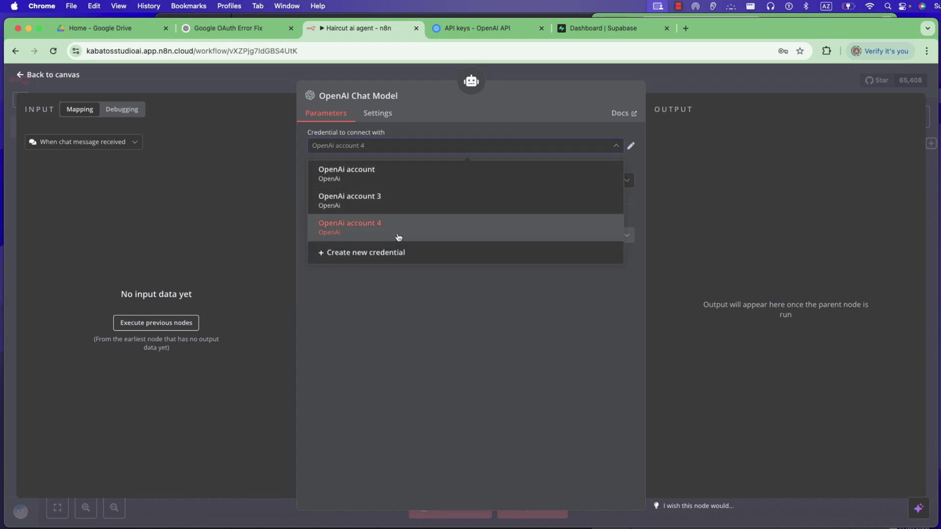
{"action": "left_click", "coordinate": [392, 252]}
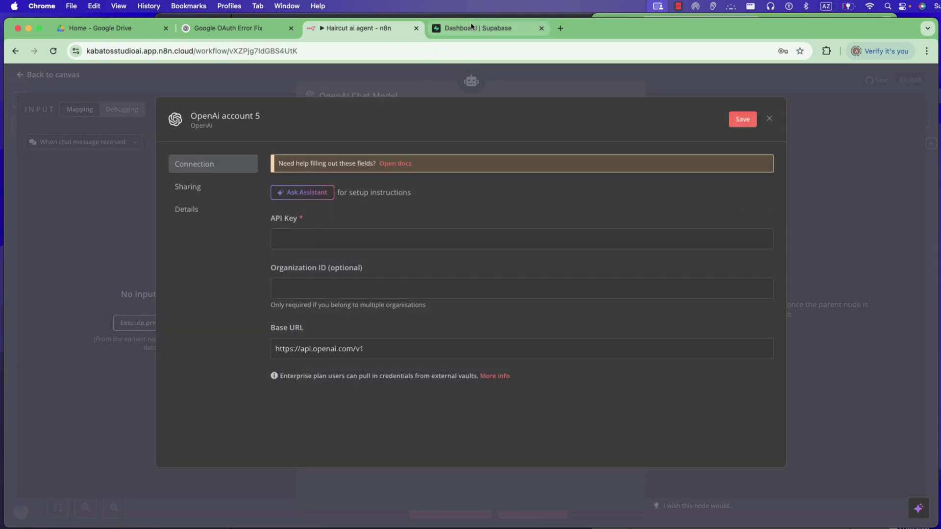
- Open platform.openai.com in a new browser tab and go to the account's profile settings
{"action": "left_click", "coordinate": [554, 31]}
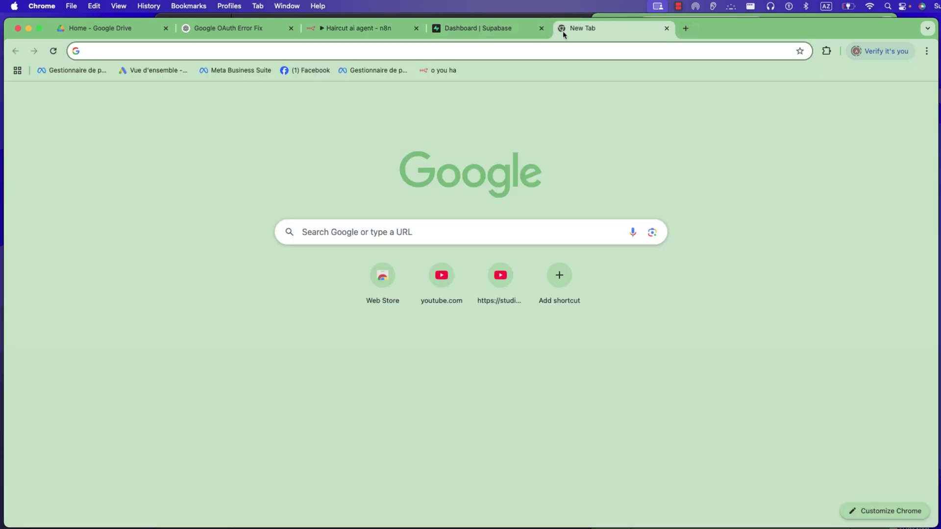
{"action": "type", "text": "platform.openai.com"}
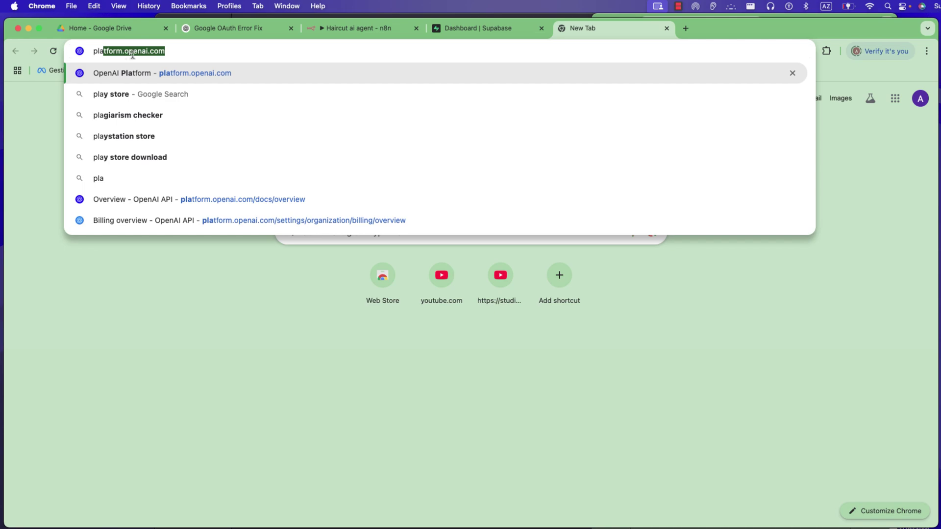
{"action": "key", "text": "Return"}
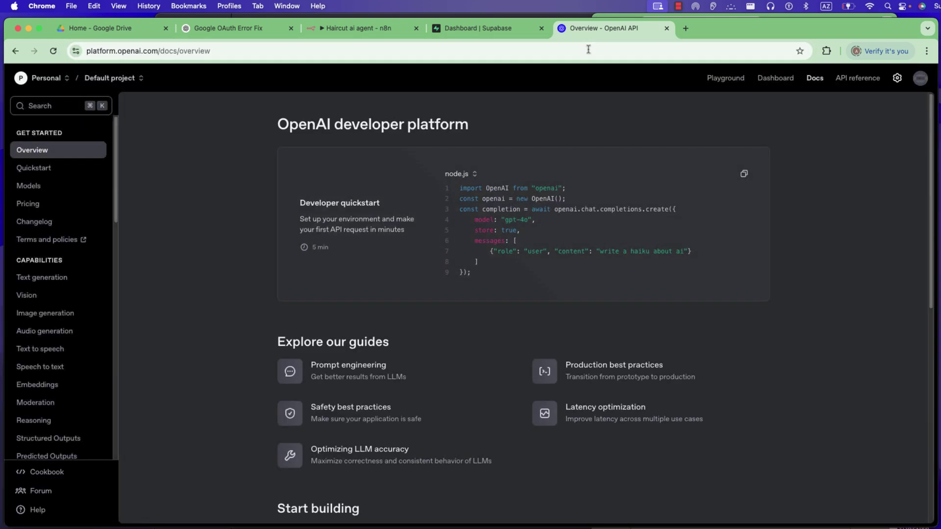
{"action": "left_click", "coordinate": [921, 79]}
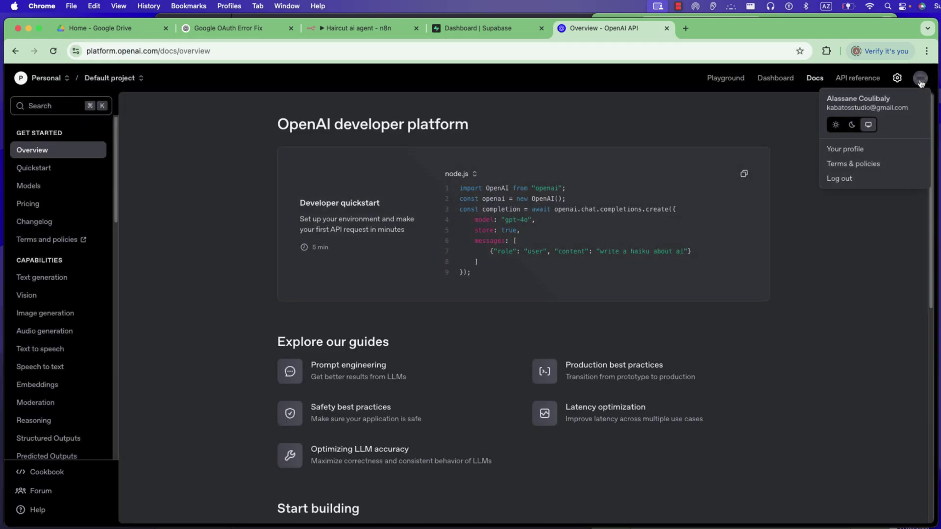
{"action": "left_click", "coordinate": [849, 151]}
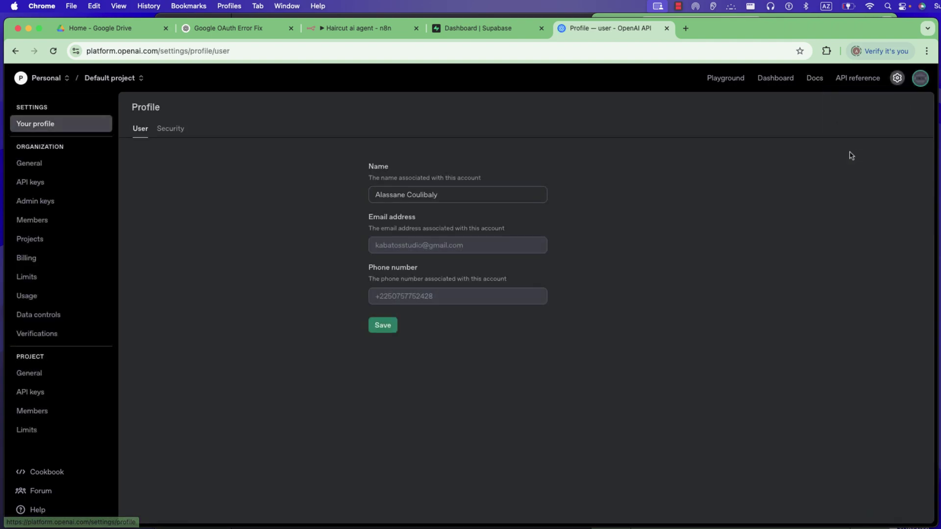
{"action": "left_click", "coordinate": [29, 262]}
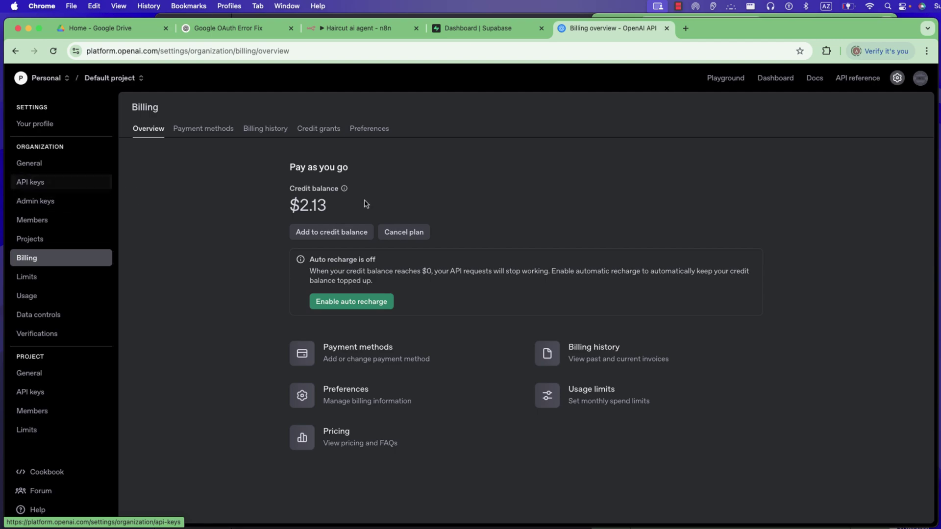
{"action": "left_click", "coordinate": [41, 183]}
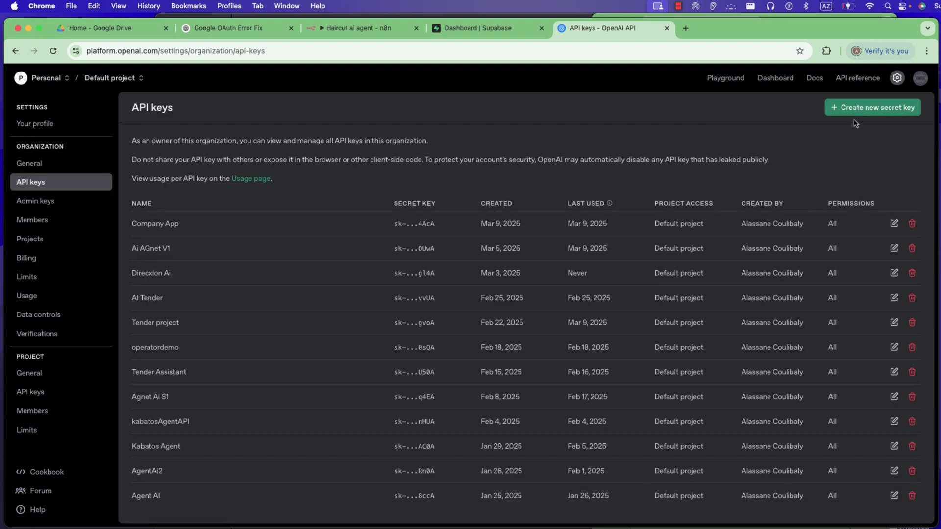
{"action": "left_click", "coordinate": [867, 110]}
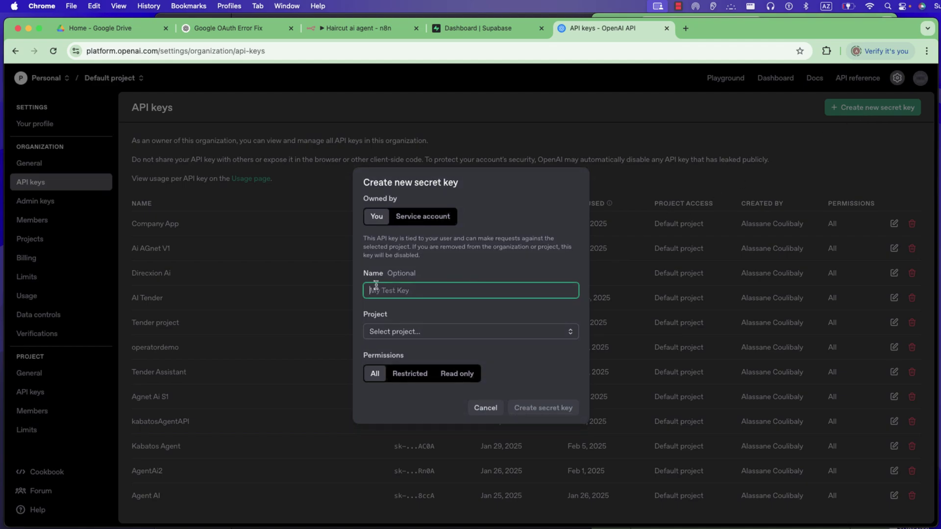
{"action": "left_click", "coordinate": [420, 332]}
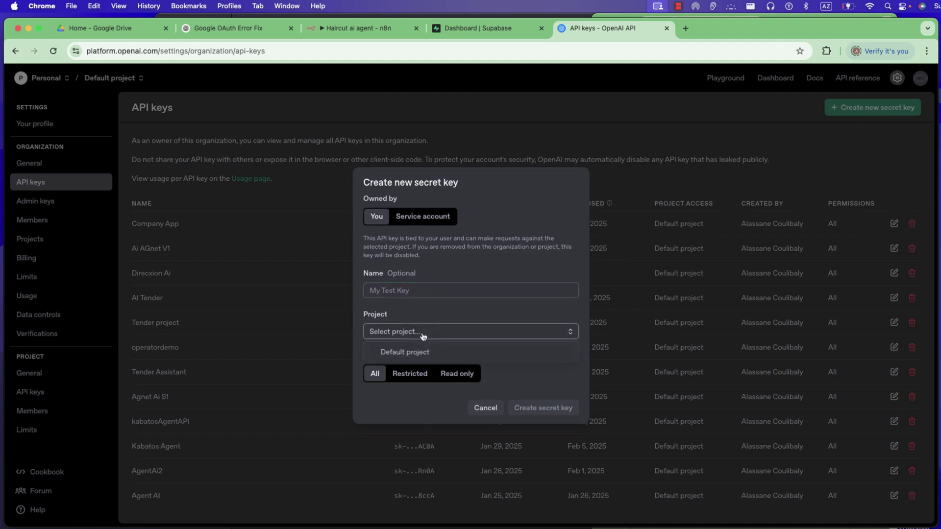
{"action": "left_click", "coordinate": [416, 357]}
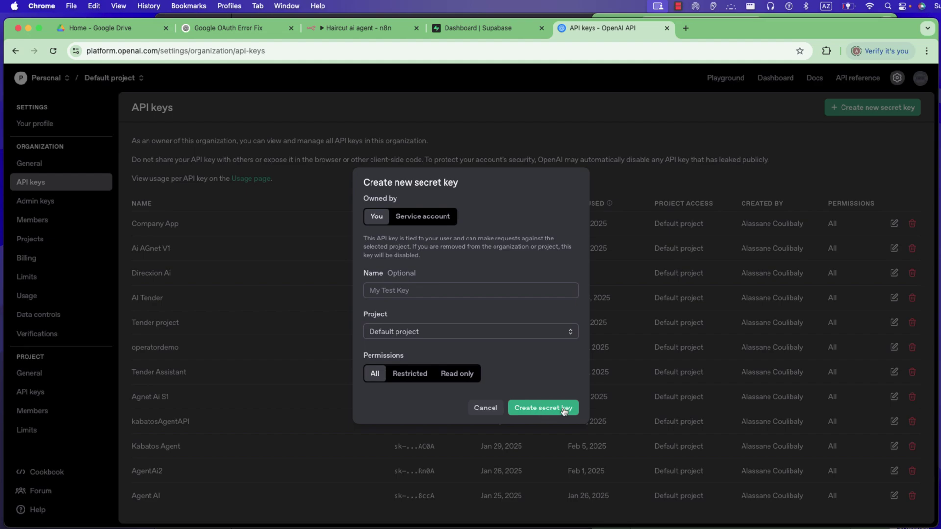
{"action": "left_click", "coordinate": [663, 185]}
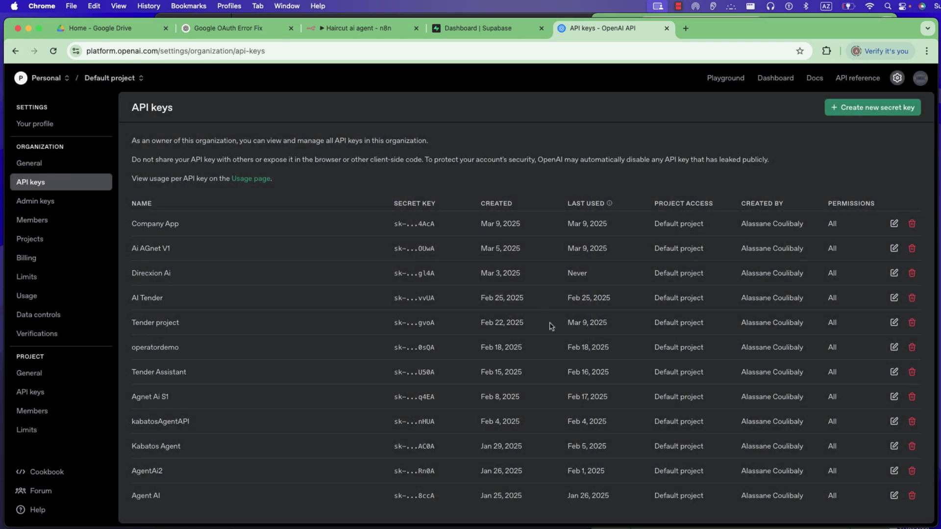
- Return to the n8n workflow, discard the unsaved OpenAI credential and choose gpt-4o as the OpenAI Chat Model's model
{"action": "left_click", "coordinate": [352, 29]}
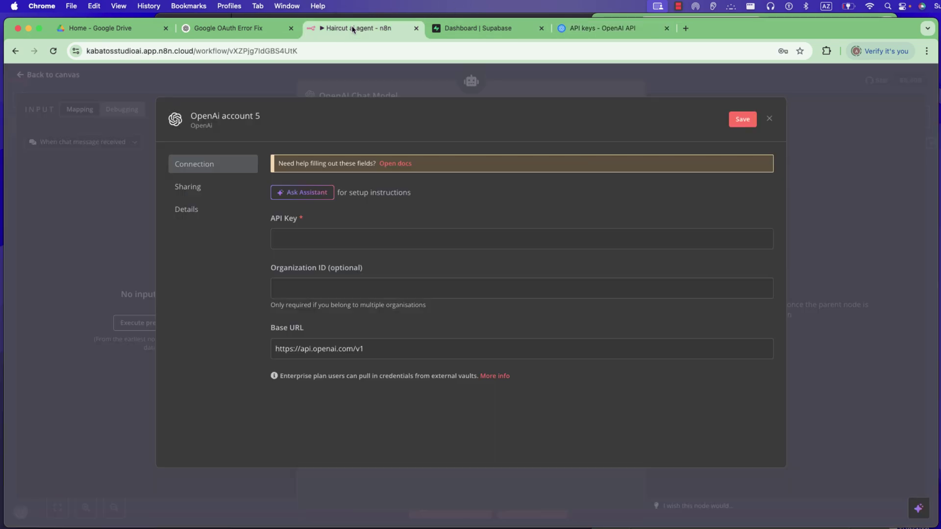
{"action": "left_click", "coordinate": [769, 119]}
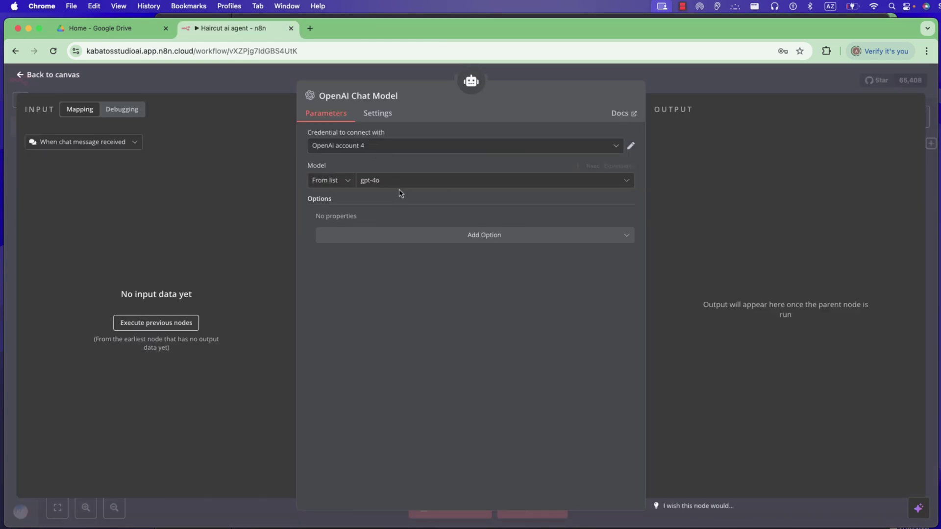
{"action": "left_click", "coordinate": [411, 185]}
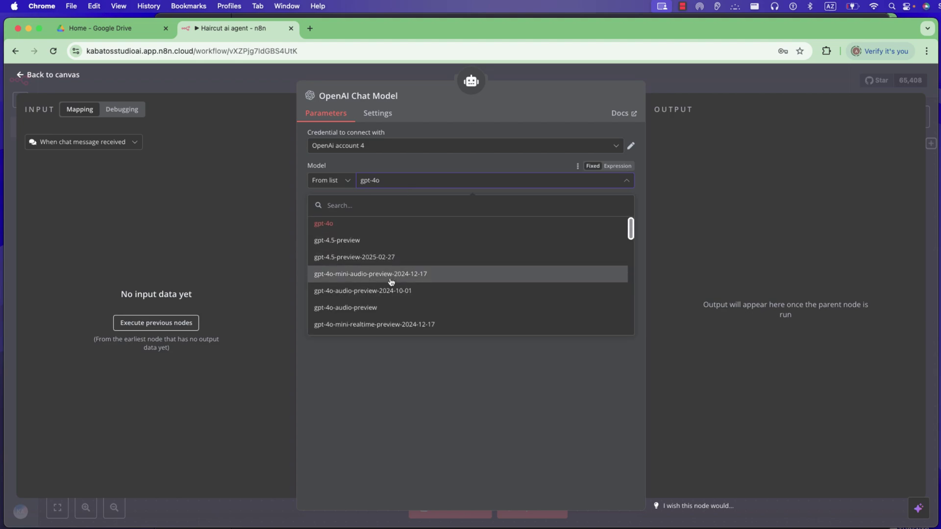
{"action": "scroll", "coordinate": [390, 281], "scroll_direction": "down", "scroll_amount": 3}
{"action": "scroll", "coordinate": [391, 283], "scroll_direction": "up", "scroll_amount": 1}
{"action": "scroll", "coordinate": [390, 282], "scroll_direction": "up", "scroll_amount": 4}
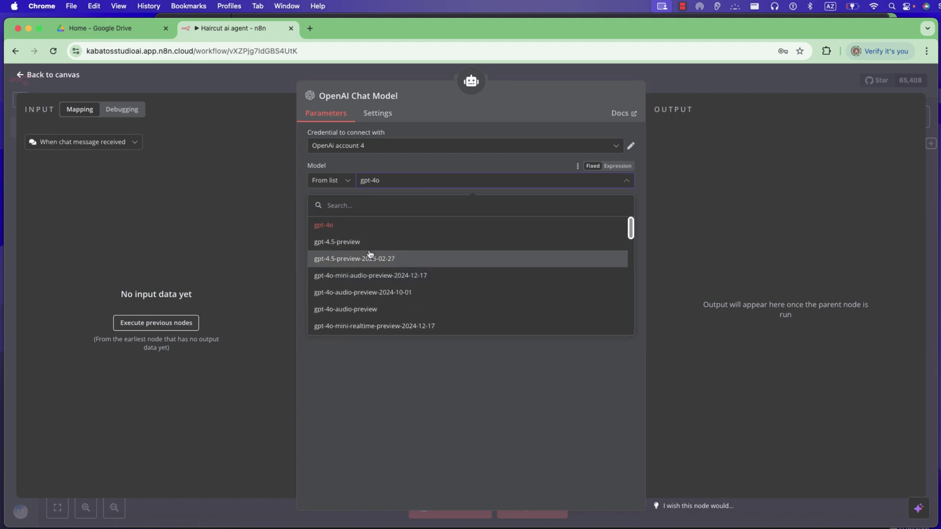
{"action": "left_click", "coordinate": [346, 225]}
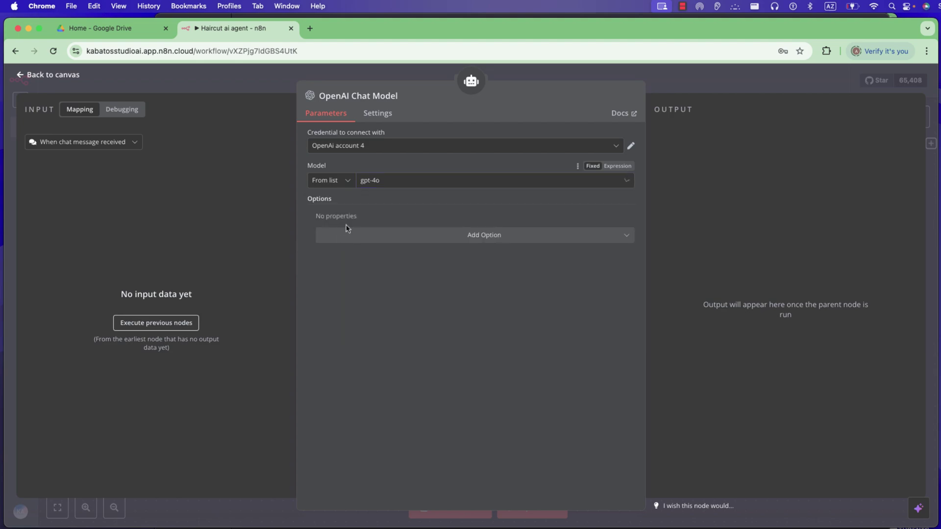
{"action": "left_click", "coordinate": [280, 86]}
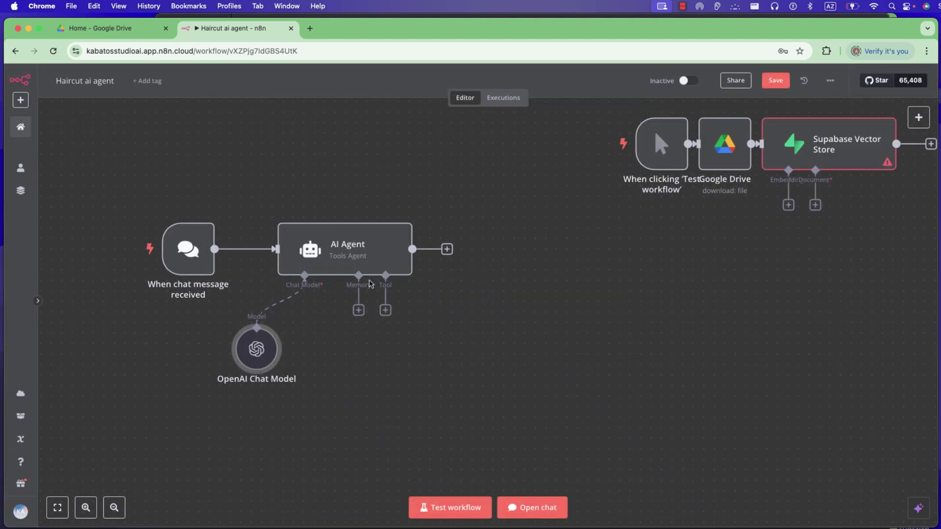
- Attach a Postgres Chat Memory node to the AI Agent and start creating a new Postgres credential for it
{"action": "left_click", "coordinate": [359, 310]}
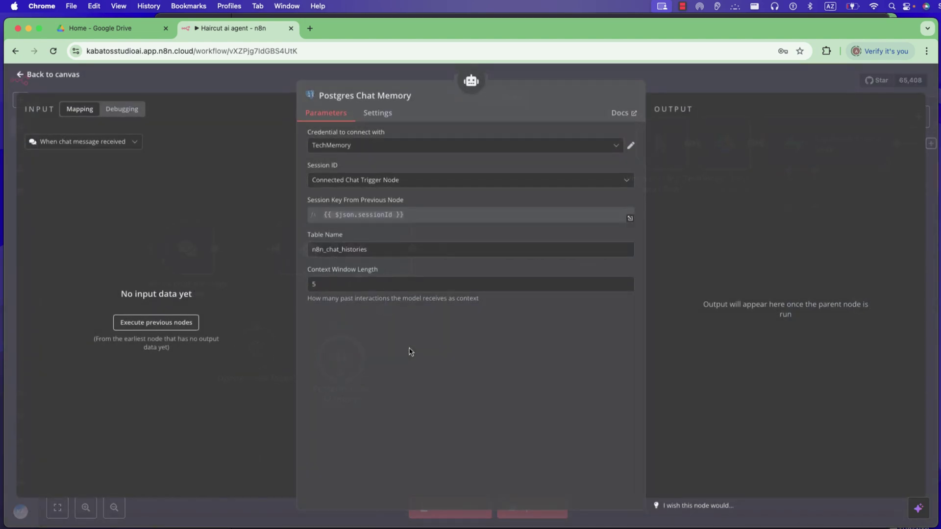
{"action": "left_click", "coordinate": [780, 240]}
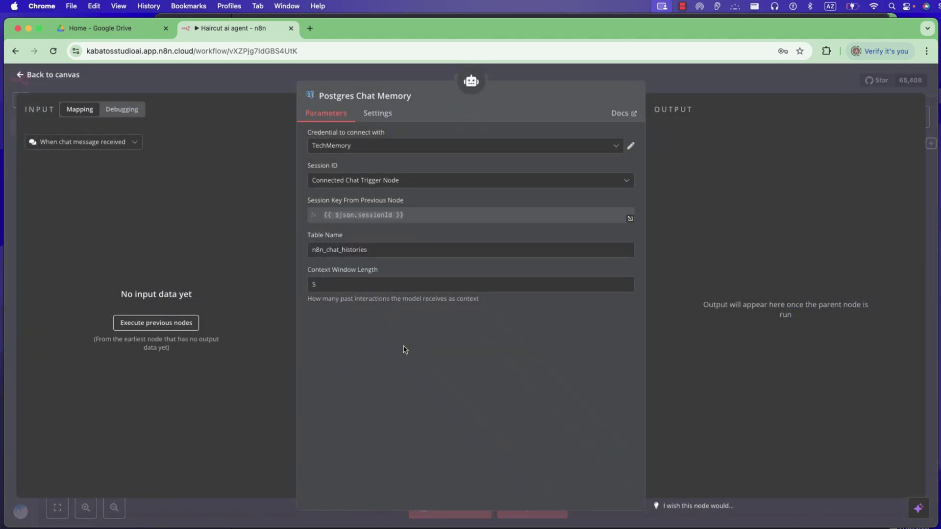
{"action": "left_click", "coordinate": [404, 150]}
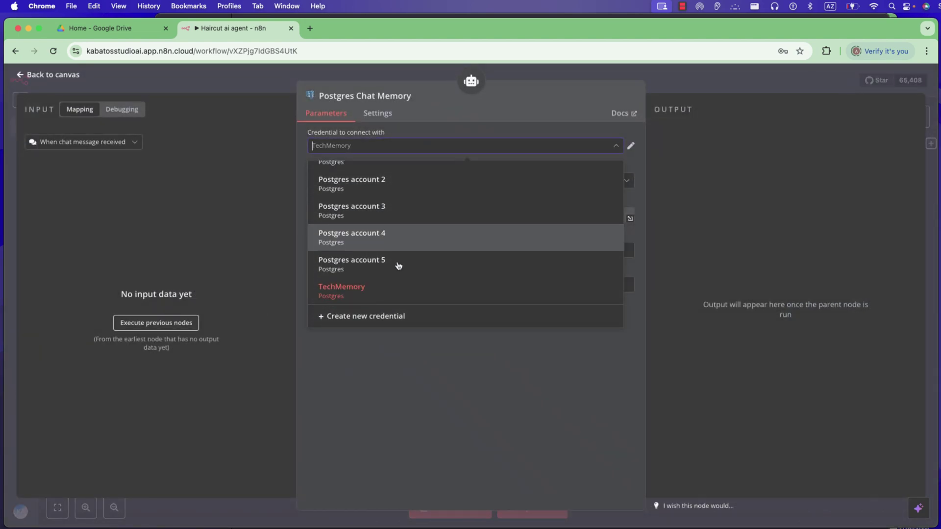
{"action": "left_click", "coordinate": [396, 315]}
{"action": "scroll", "coordinate": [315, 352], "scroll_direction": "down", "scroll_amount": 5}
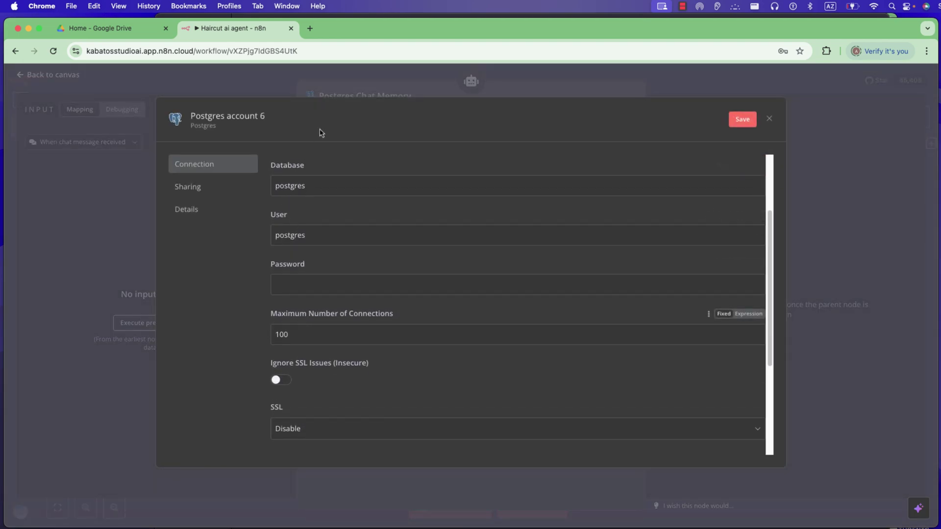
- Open supabase.com/dashboard/new in a new browser tab and create a free personal organization named "Hassan Org"
{"action": "left_click", "coordinate": [310, 29]}
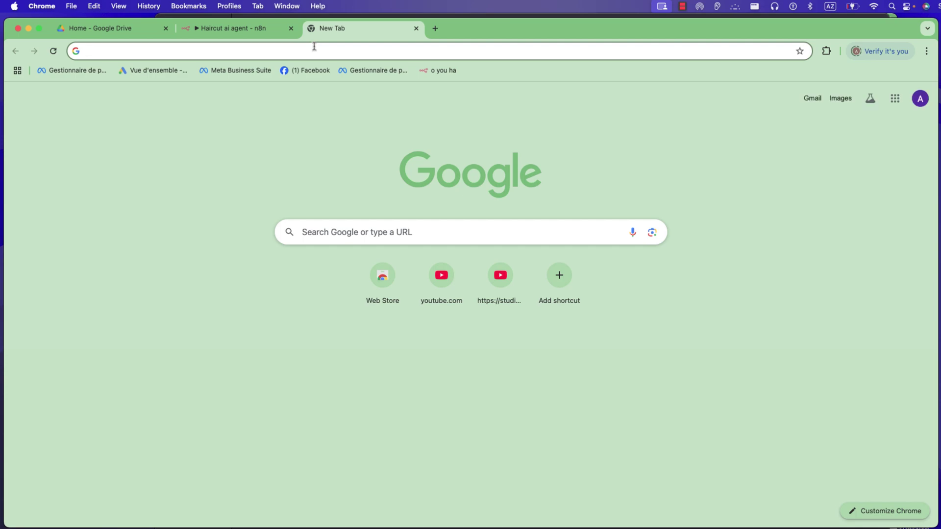
{"action": "type", "text": "supabase.com/dashboard/new"}
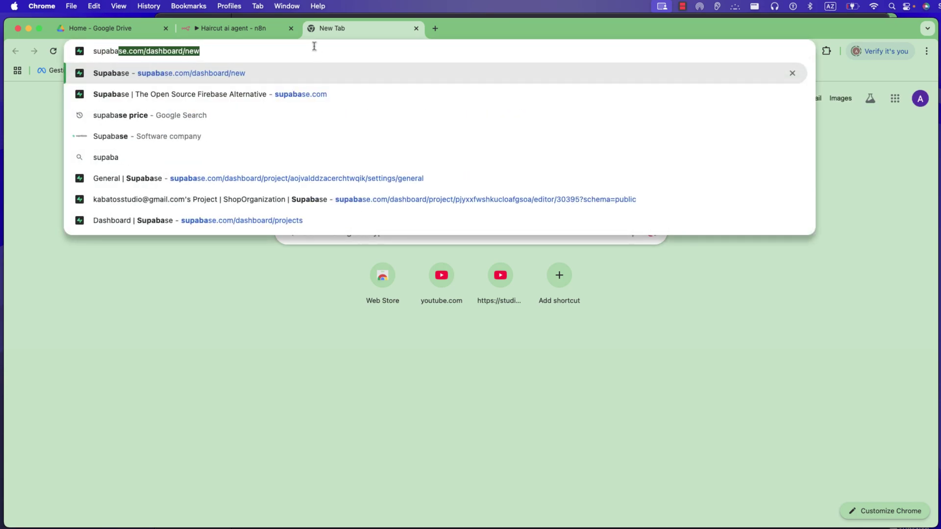
{"action": "key", "text": "Return"}
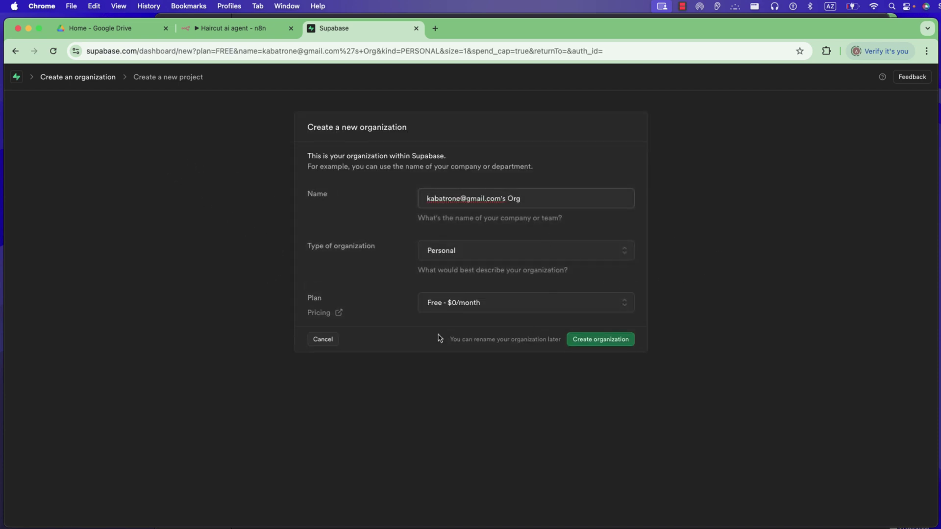
{"action": "left_click", "coordinate": [336, 339]}
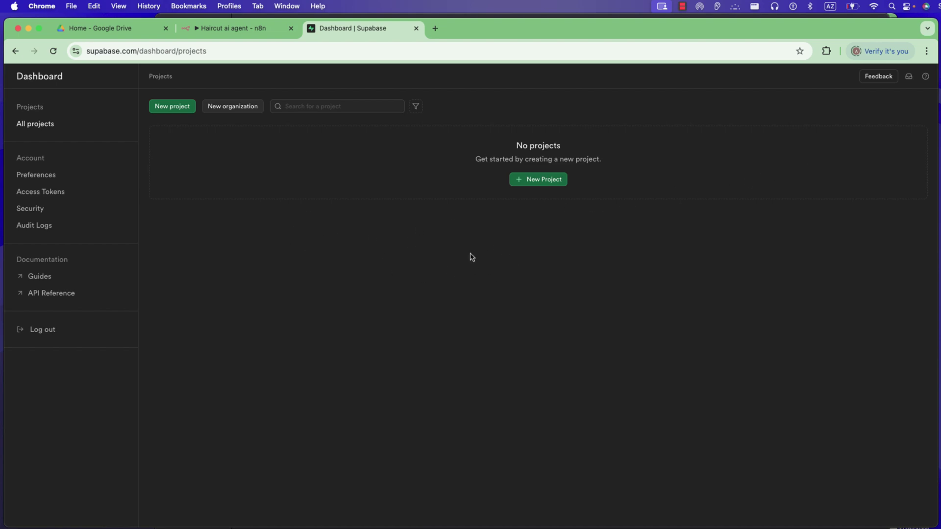
{"action": "left_click", "coordinate": [246, 108]}
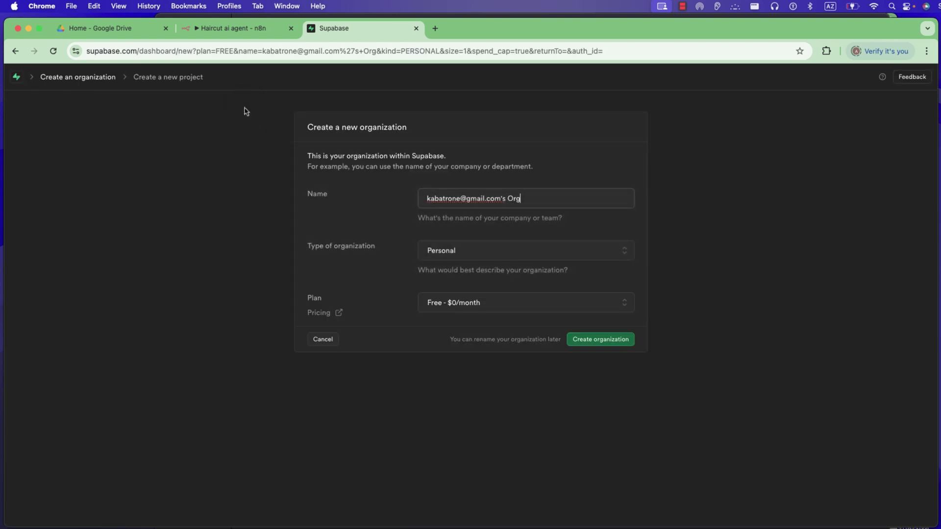
{"action": "key", "text": "super+a"}
{"action": "type", "text": "Hassan Org"}
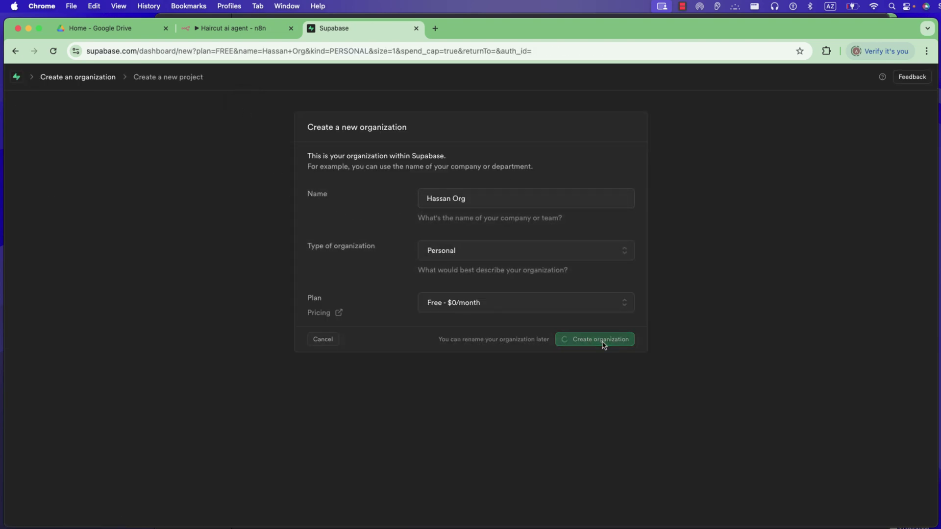
{"action": "left_click", "coordinate": [603, 342]}
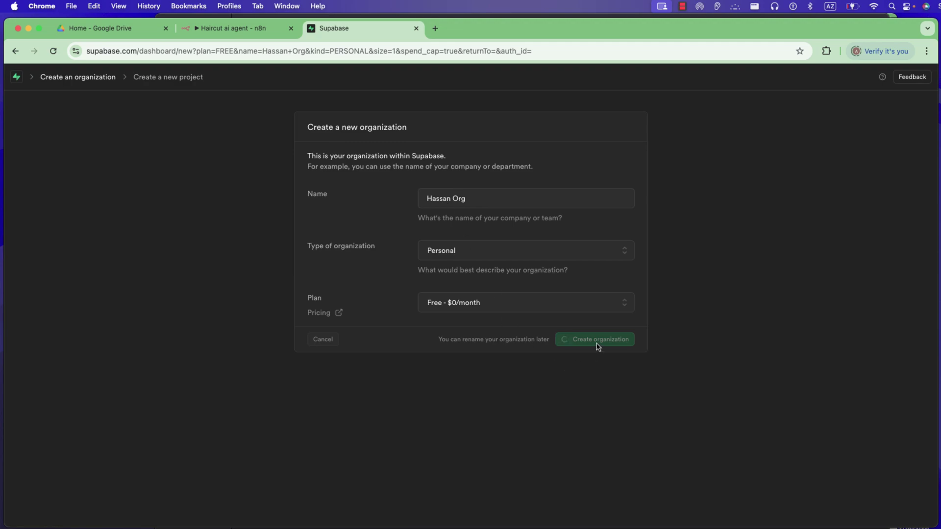
- Name the new Supabase project "Hassan Project", enter a strong database password and copy that password
{"action": "left_click_drag", "start_coordinate": [506, 220], "coordinate": [422, 220]}
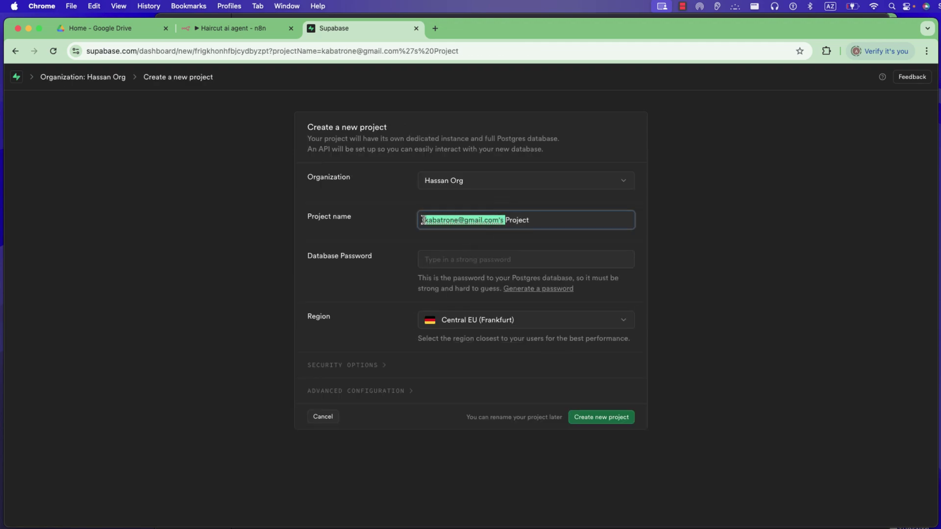
{"action": "type", "text": "Hassan"}
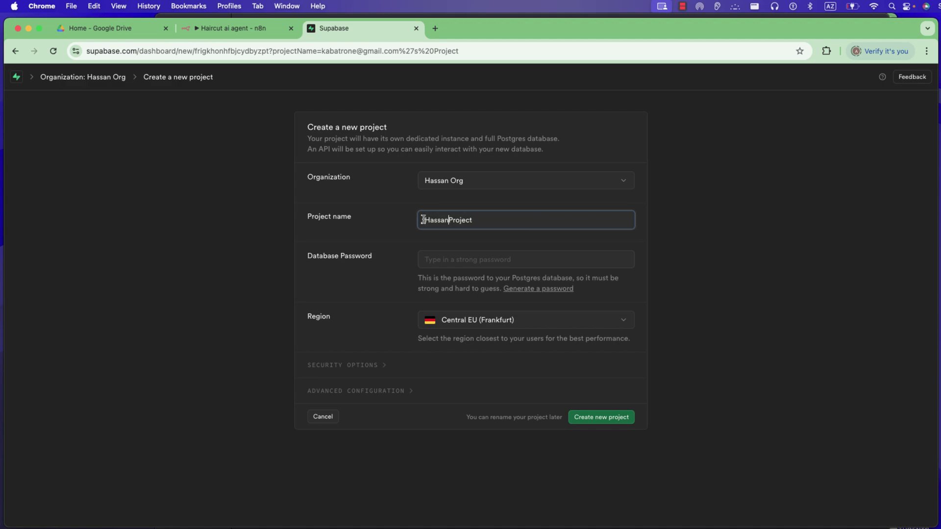
{"action": "left_click", "coordinate": [468, 265]}
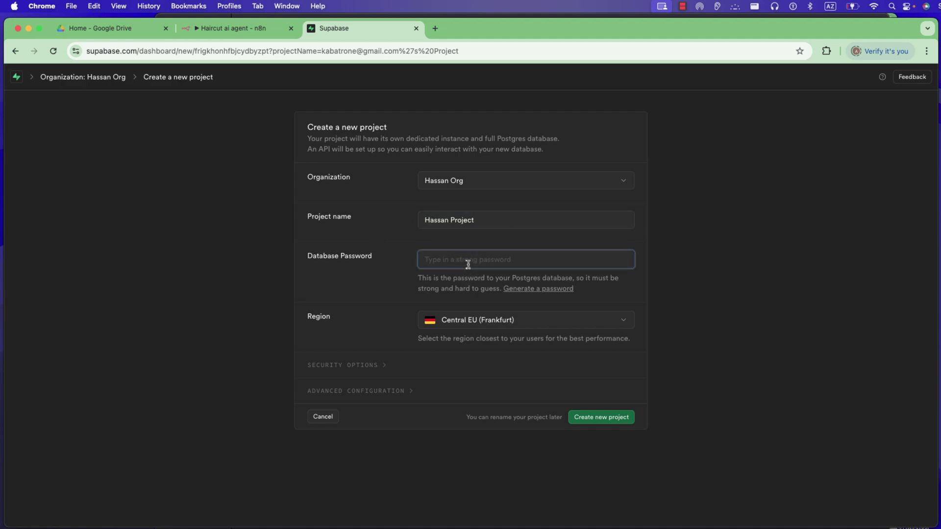
{"action": "type", "text": "a"}
{"action": "key", "text": "super+v"}
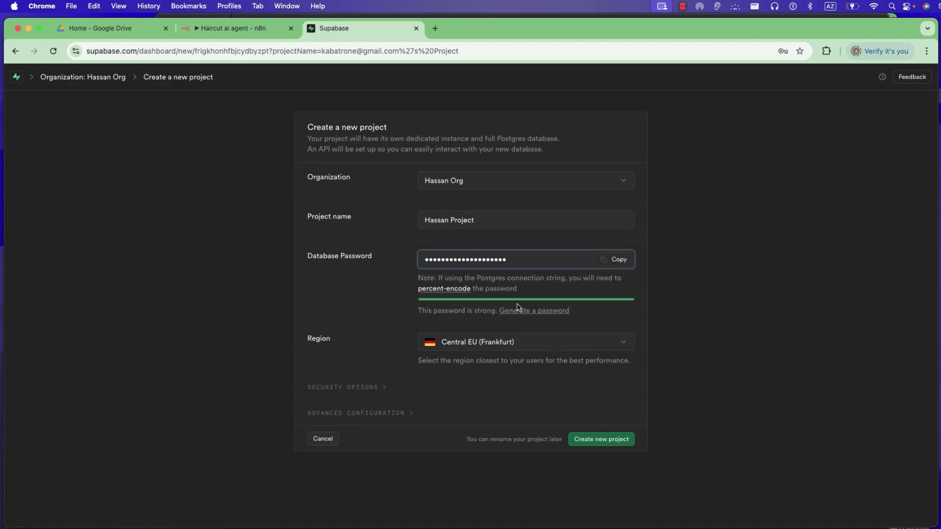
{"action": "left_click", "coordinate": [615, 265]}
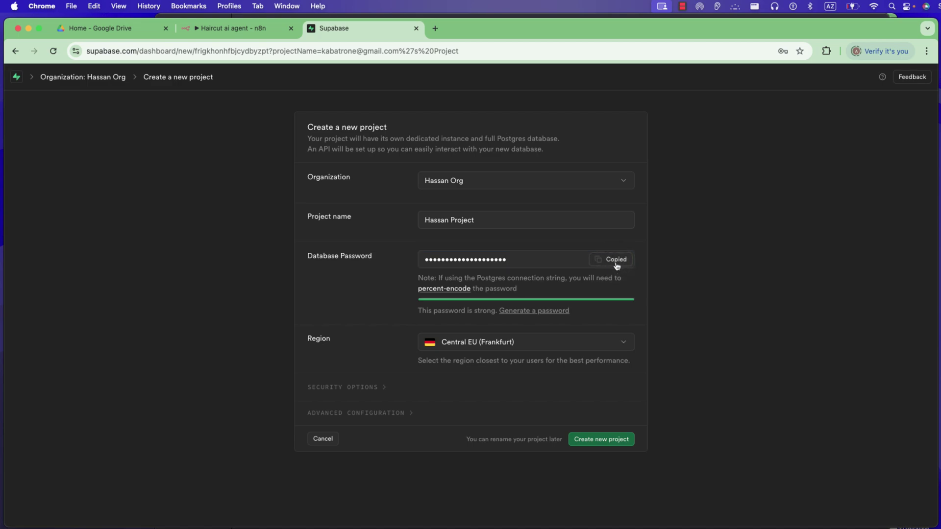
- Paste the copied database password into the Password field of the new Postgres credential in n8n
{"action": "left_click", "coordinate": [221, 30]}
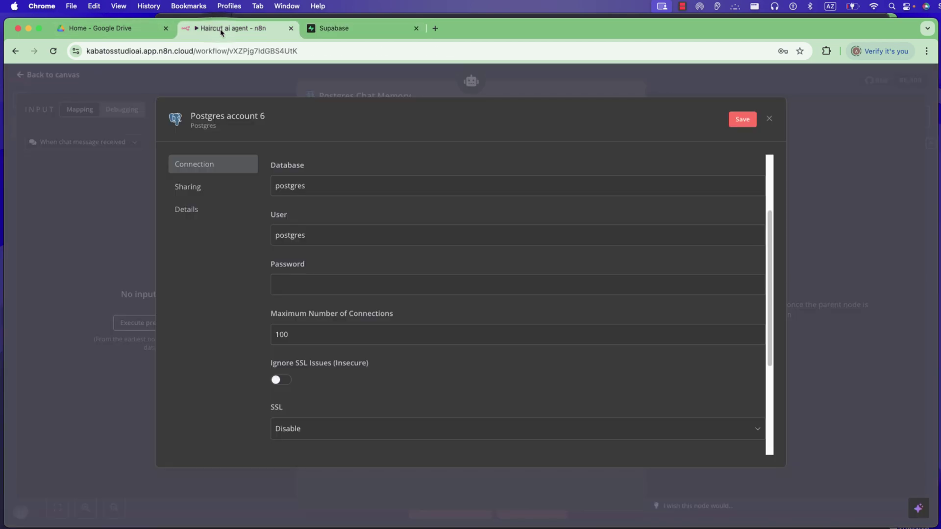
{"action": "left_click", "coordinate": [324, 291]}
{"action": "key", "text": "super+v"}
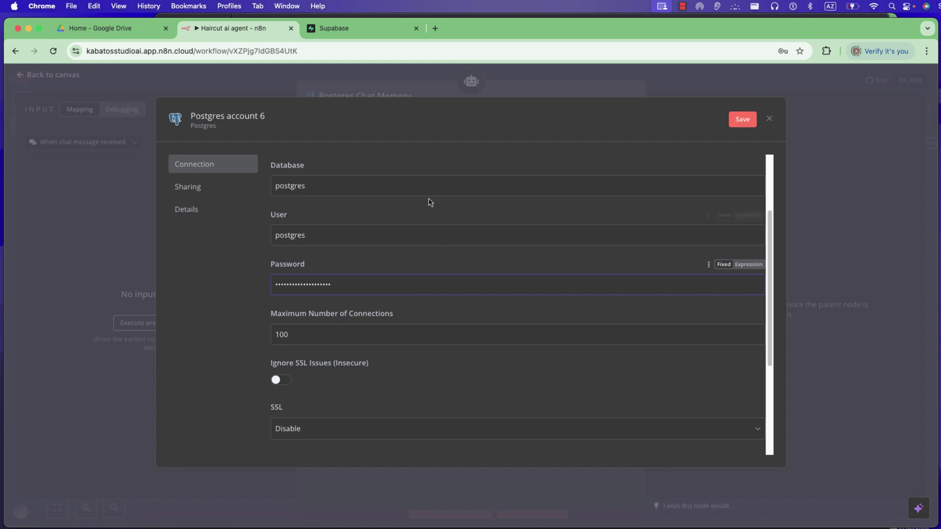
- Return to the Supabase project form, set the region to West US (North California) and create the project
{"action": "left_click", "coordinate": [340, 30]}
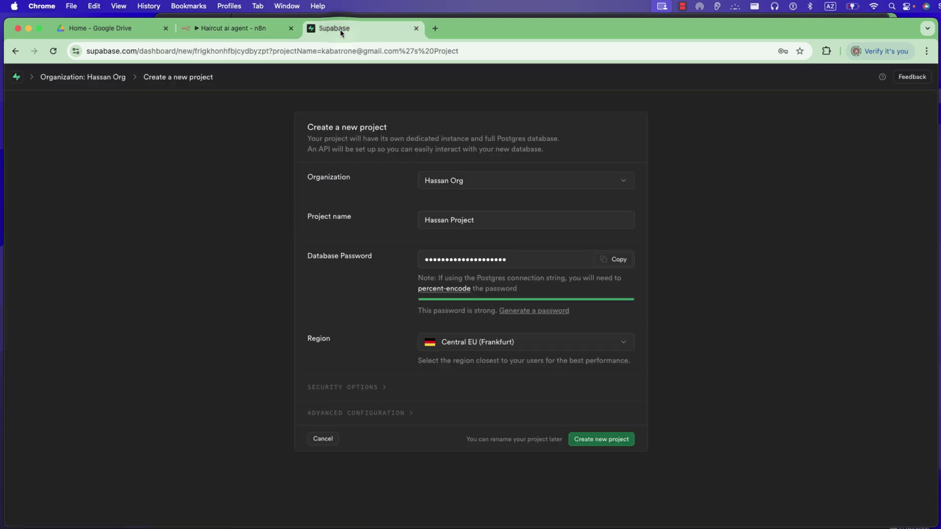
{"action": "left_click", "coordinate": [515, 342]}
{"action": "left_click", "coordinate": [485, 142]}
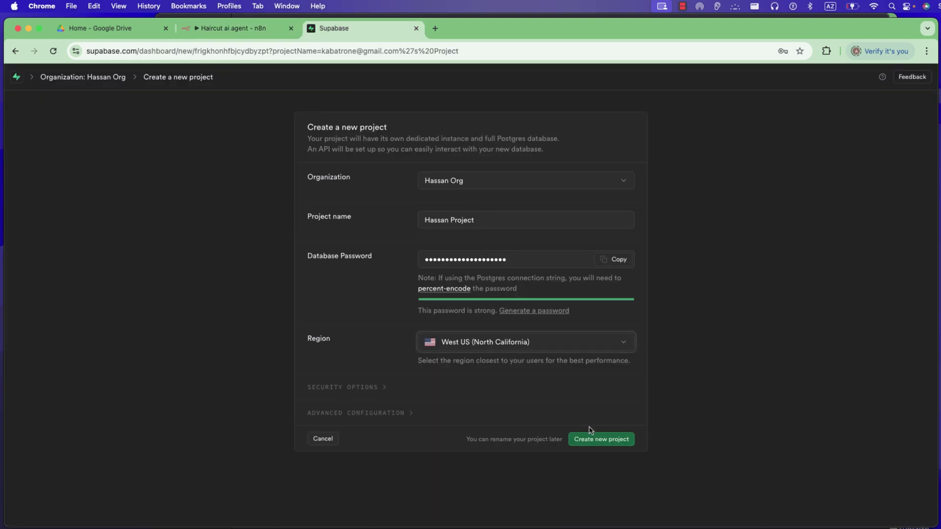
{"action": "left_click", "coordinate": [606, 443]}
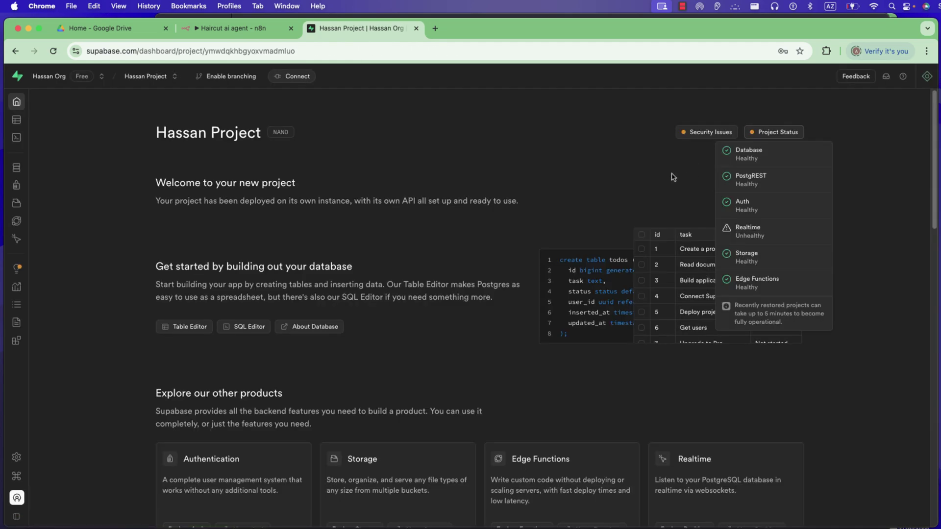
- Open the Supabase project's connection strings, set the type to PSQL and expand the Transaction pooler parameters
{"action": "left_click", "coordinate": [21, 454]}
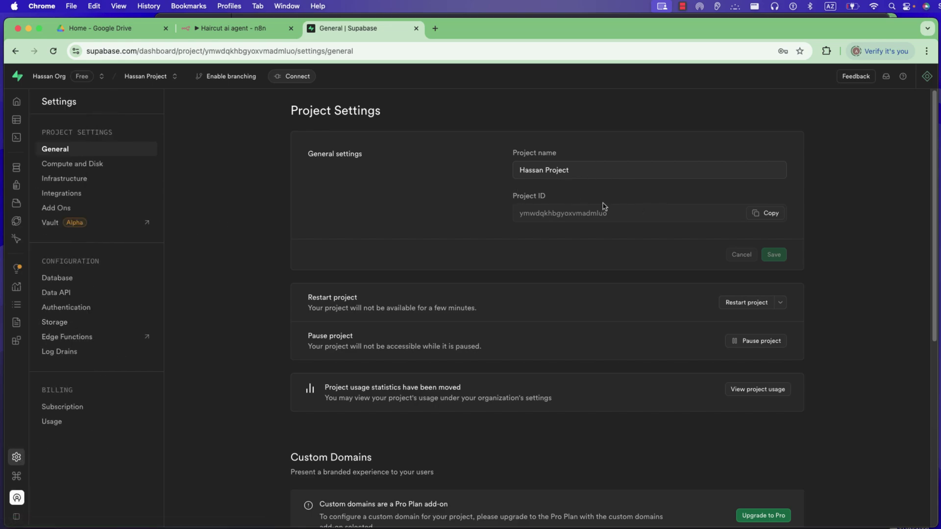
{"action": "left_click", "coordinate": [297, 77]}
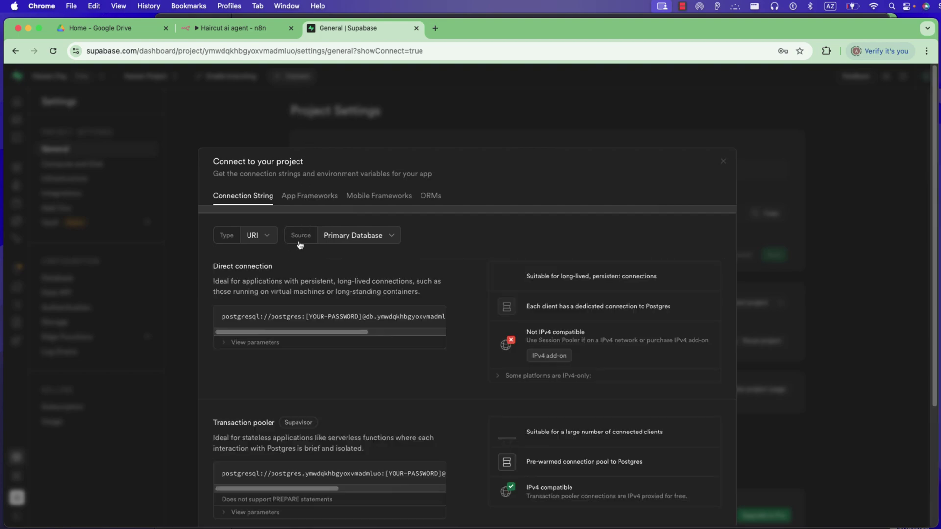
{"action": "left_click", "coordinate": [255, 235]}
{"action": "left_click", "coordinate": [267, 275]}
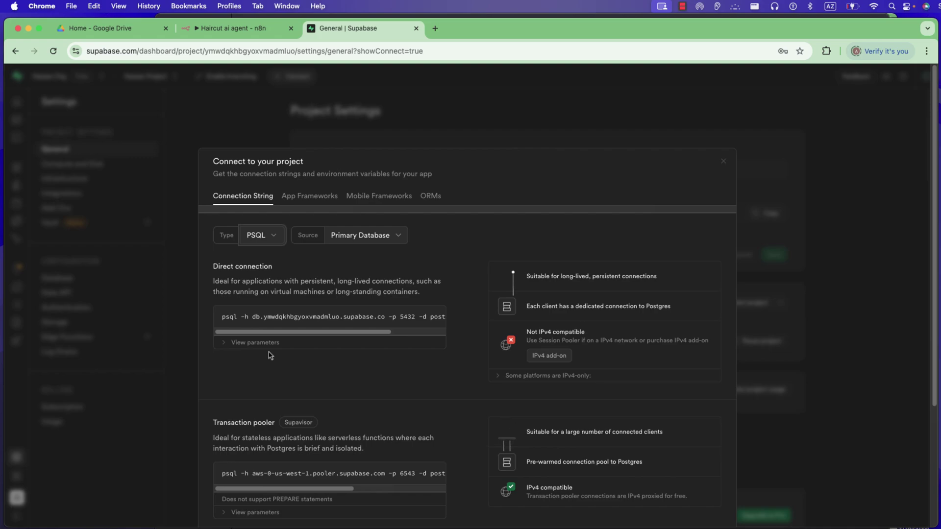
{"action": "scroll", "coordinate": [268, 355], "scroll_direction": "down", "scroll_amount": 5}
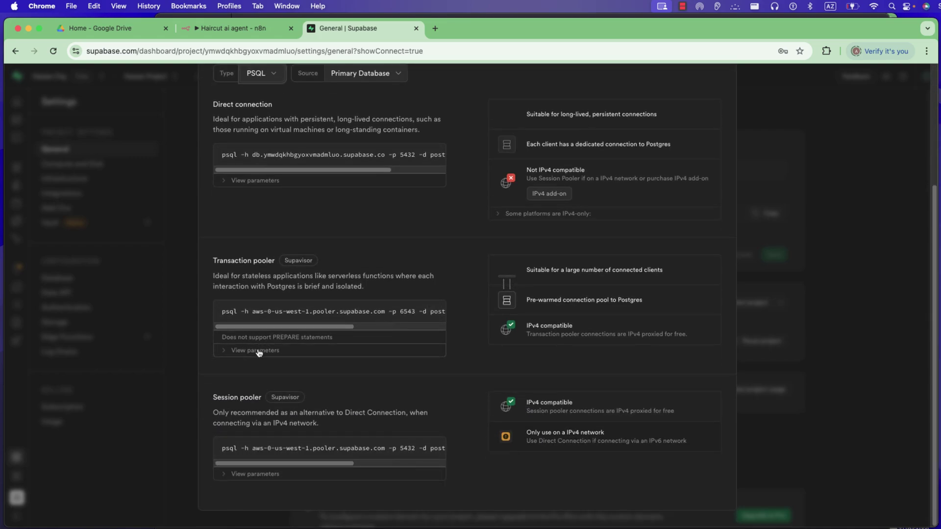
{"action": "left_click", "coordinate": [259, 351]}
{"action": "scroll", "coordinate": [258, 350], "scroll_direction": "down", "scroll_amount": 1}
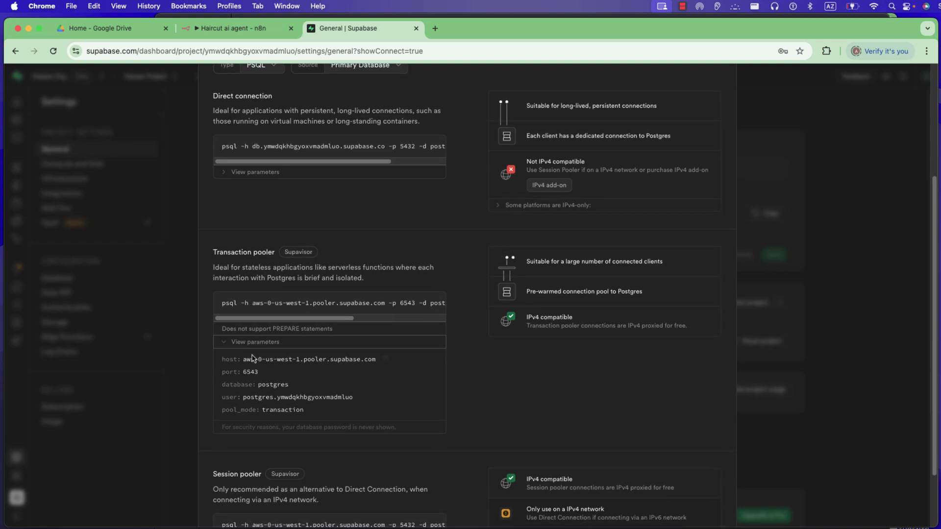
- Copy the transaction pooler host and paste aws-0-us-west-1.pooler.supabase.com into the Database field of the n8n Postgres credential
{"action": "left_click", "coordinate": [385, 360]}
{"action": "left_click", "coordinate": [252, 28]}
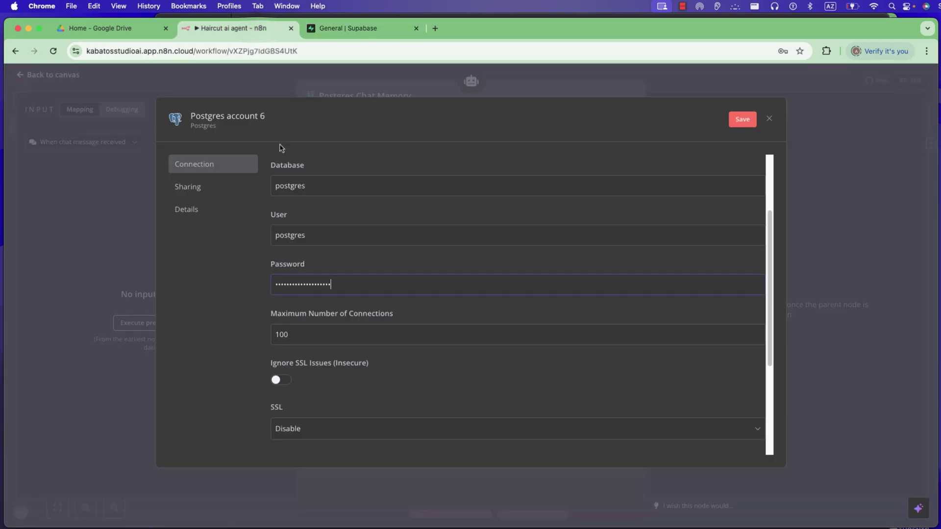
{"action": "double_click", "coordinate": [310, 186]}
{"action": "type", "text": "aws-0-us-west-1.pooler.supabase.com"}
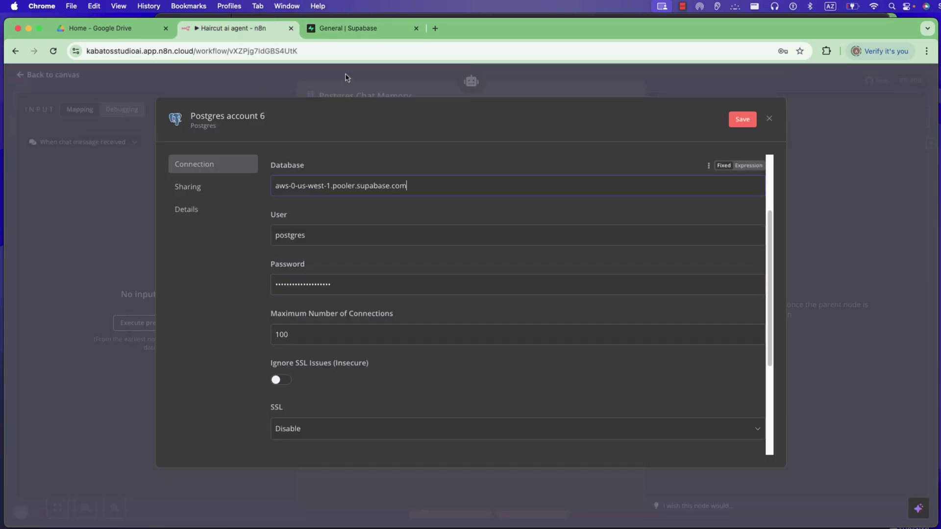
- Copy the transaction pooler's user value from Supabase and paste it into the User field of the n8n Postgres credential
{"action": "left_click", "coordinate": [355, 31]}
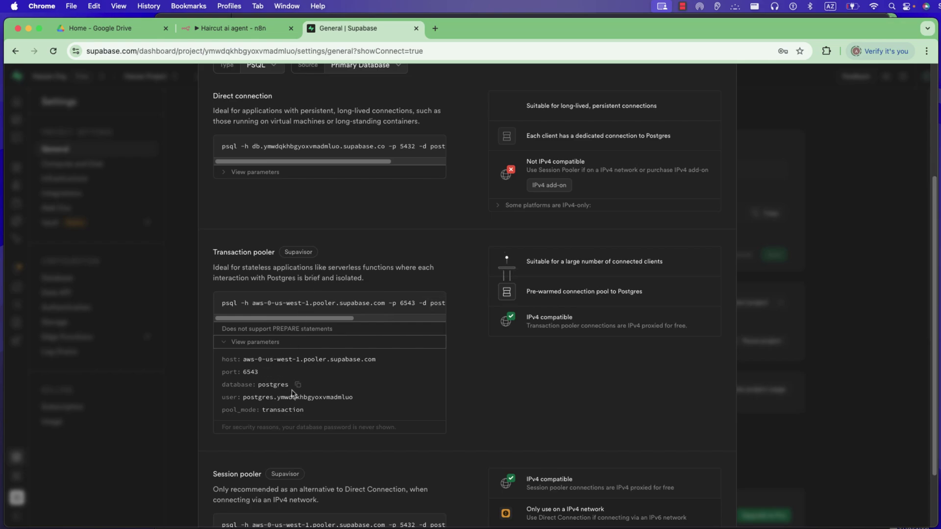
{"action": "left_click", "coordinate": [361, 398]}
{"action": "left_click", "coordinate": [230, 29]}
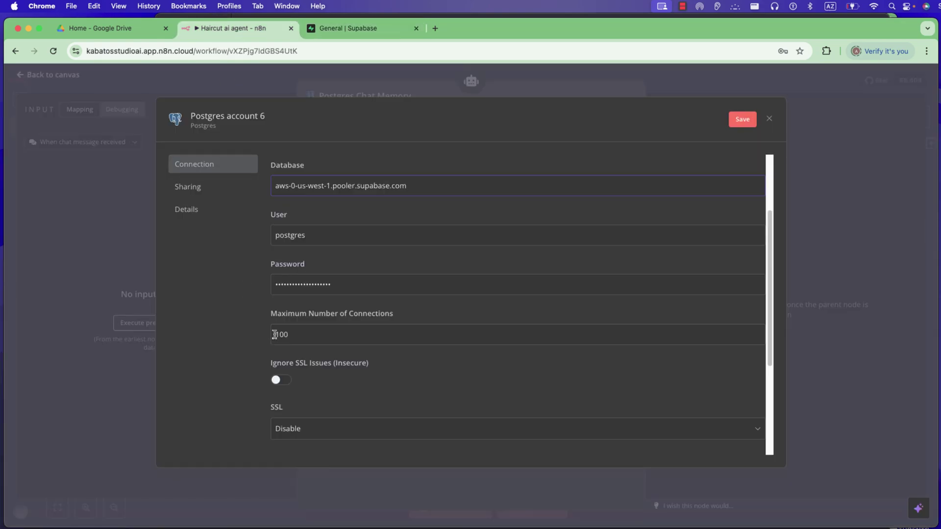
{"action": "double_click", "coordinate": [294, 235]}
{"action": "key", "text": "super+v"}
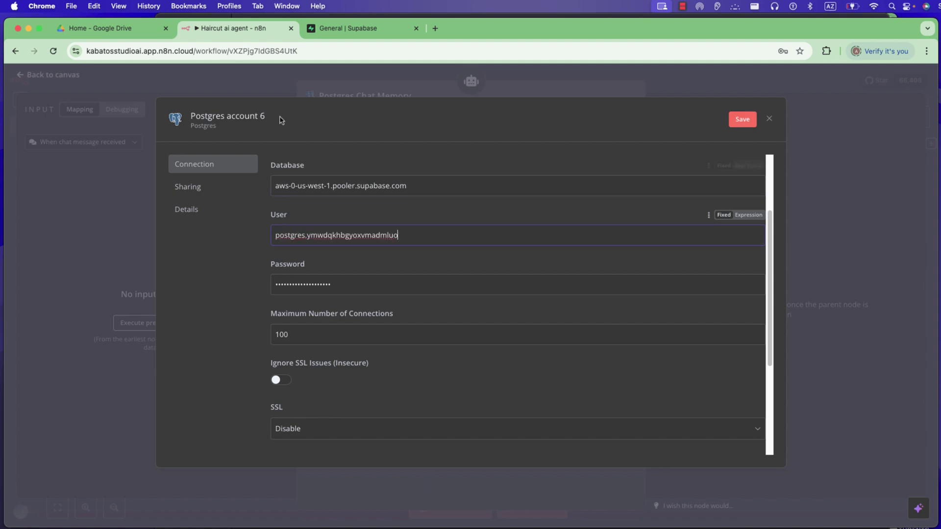
- Copy the transaction pooler port 6543 from Supabase into the Port field and save the Postgres credential in n8n
{"action": "left_click", "coordinate": [333, 28]}
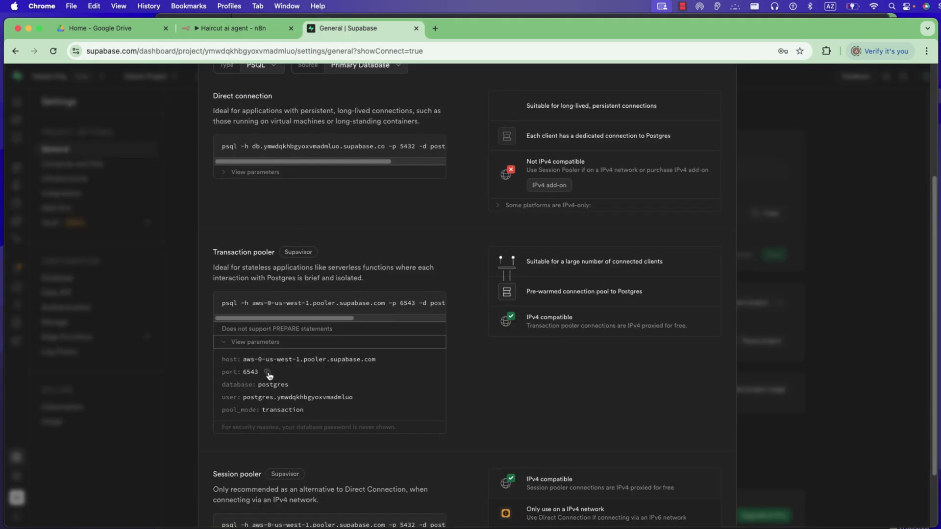
{"action": "left_click", "coordinate": [230, 28]}
{"action": "scroll", "coordinate": [290, 364], "scroll_direction": "down", "scroll_amount": 3}
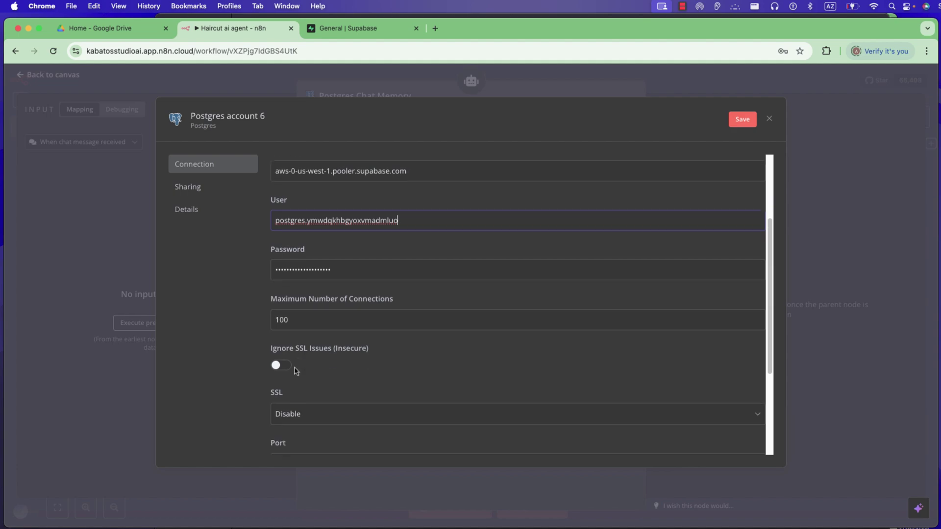
{"action": "double_click", "coordinate": [281, 407]}
{"action": "type", "text": "6543"}
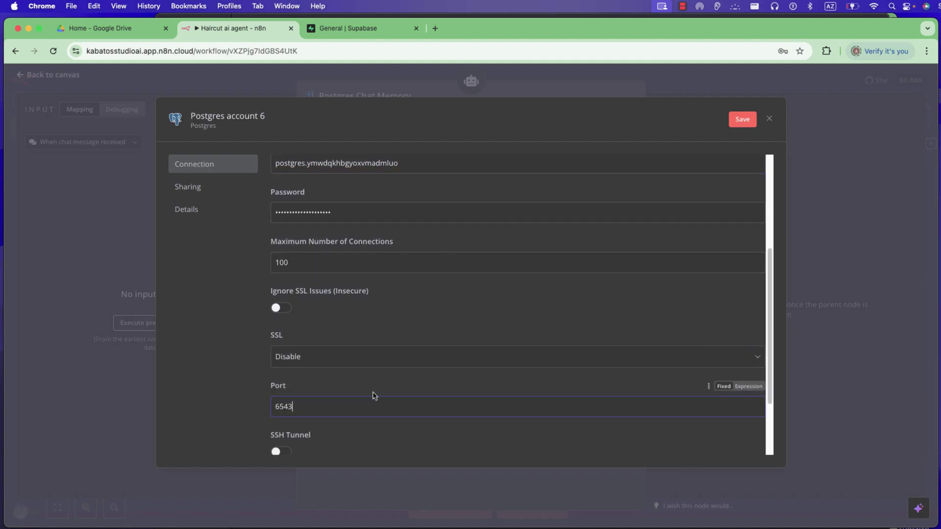
{"action": "scroll", "coordinate": [342, 294], "scroll_direction": "up", "scroll_amount": 5}
{"action": "left_click", "coordinate": [343, 28]}
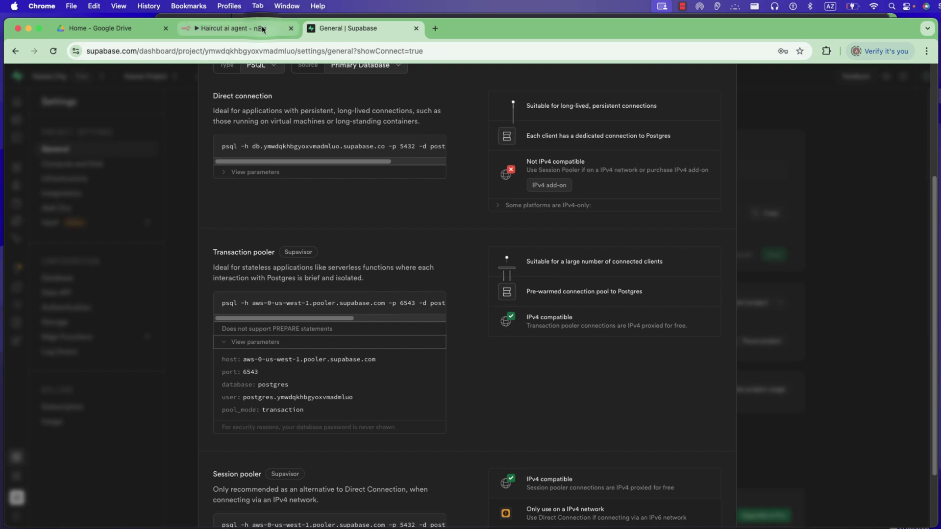
{"action": "left_click", "coordinate": [230, 29]}
{"action": "left_click", "coordinate": [742, 121]}
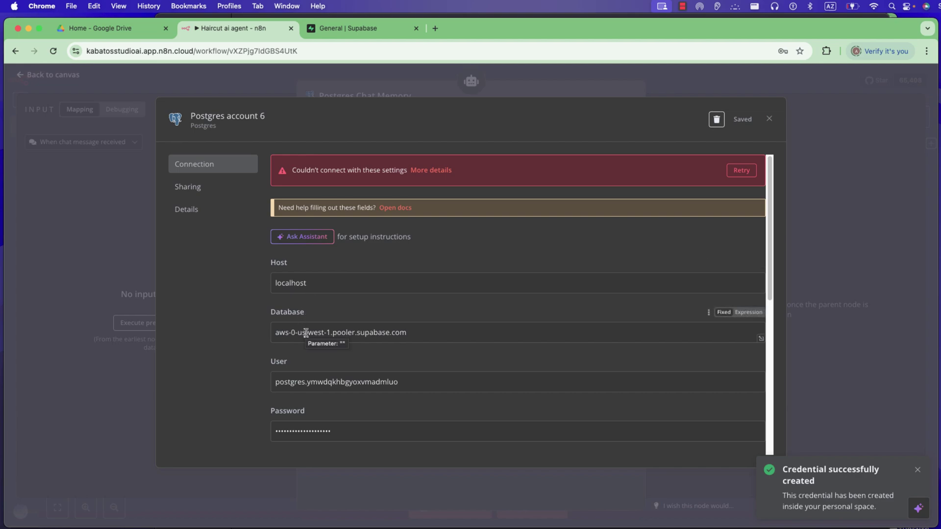
- Try replacing the credential's Host with the copied pooler host aws-0-us-west-1.pooler.supabase.com and undo that change
{"action": "left_click", "coordinate": [372, 30]}
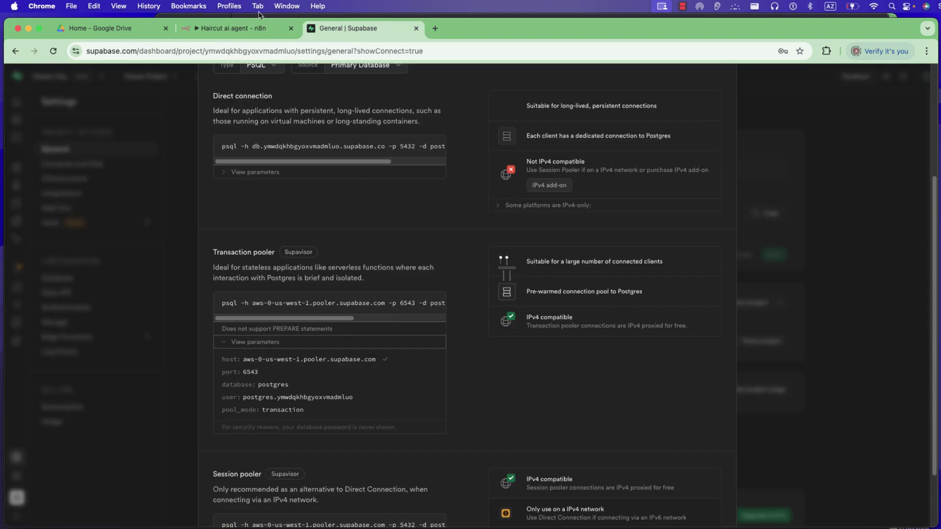
{"action": "left_click", "coordinate": [255, 28]}
{"action": "double_click", "coordinate": [304, 282]}
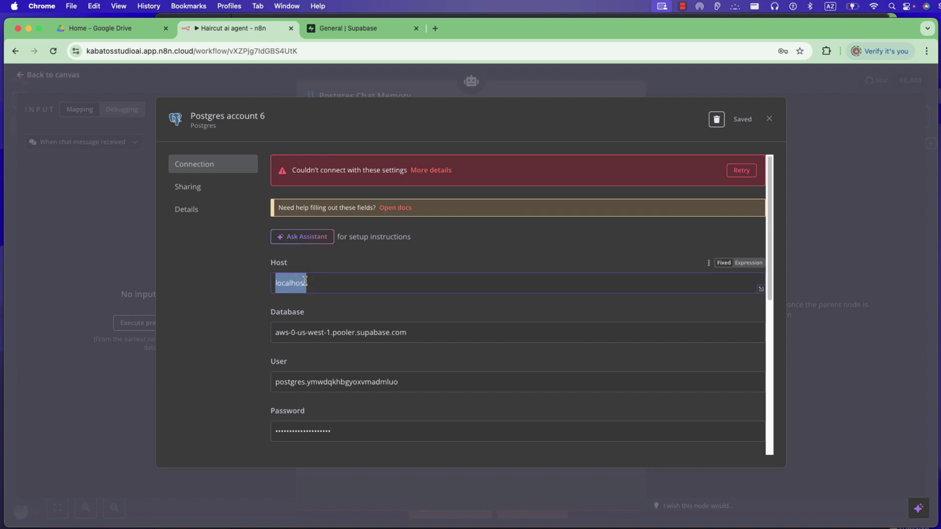
{"action": "type", "text": "aws-0-us-west-1.pooler.supabase.com"}
{"action": "key", "text": "super+z"}
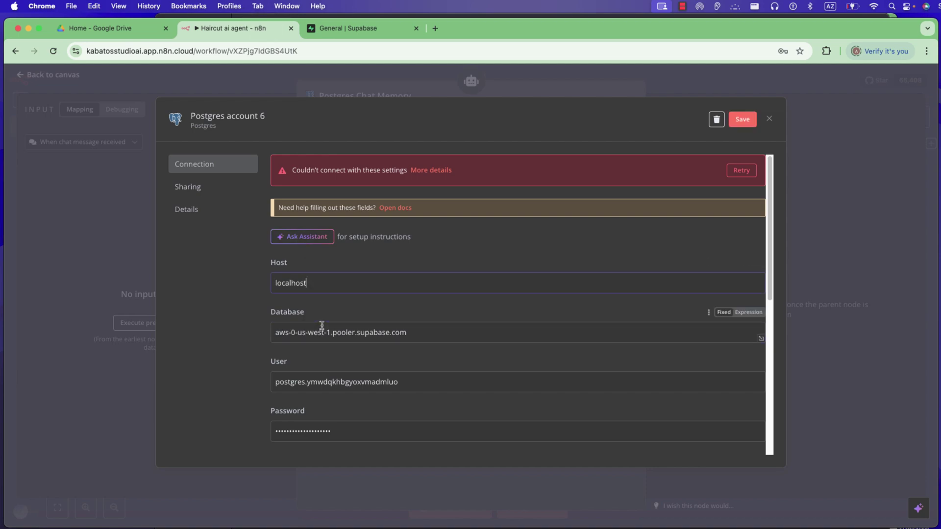
- Copy the transaction pooler's database name from Supabase and set the credential's Database field to postgres
{"action": "left_click", "coordinate": [336, 30]}
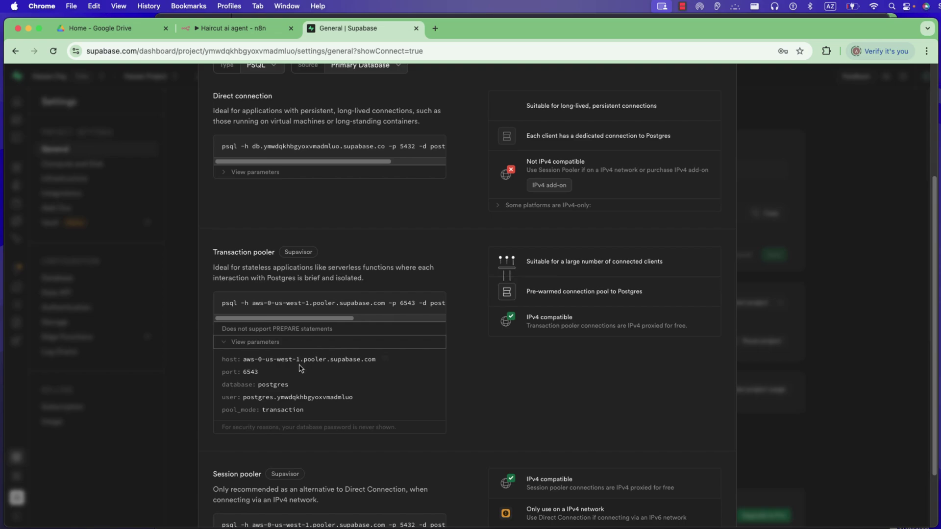
{"action": "left_click", "coordinate": [296, 387]}
{"action": "left_click", "coordinate": [229, 29]}
{"action": "left_click", "coordinate": [293, 332]}
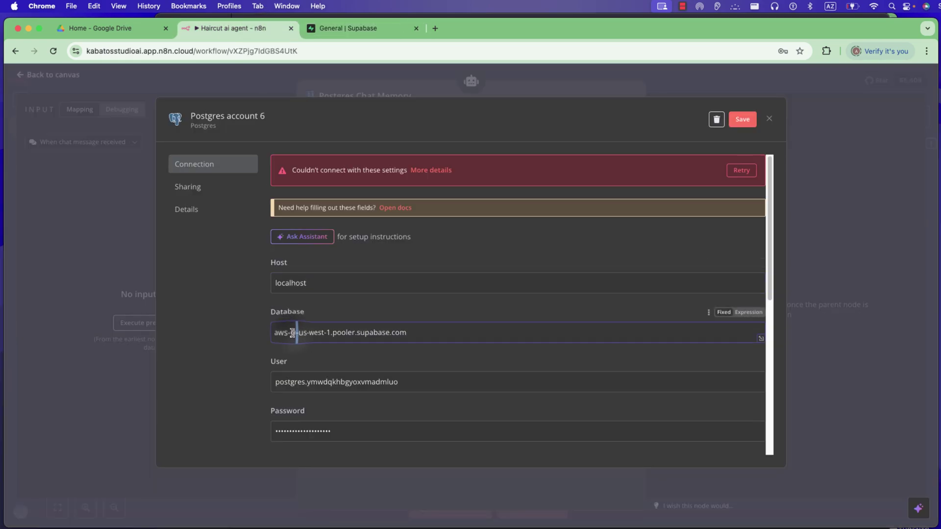
{"action": "triple_click", "coordinate": [293, 332]}
{"action": "key", "text": "super+v"}
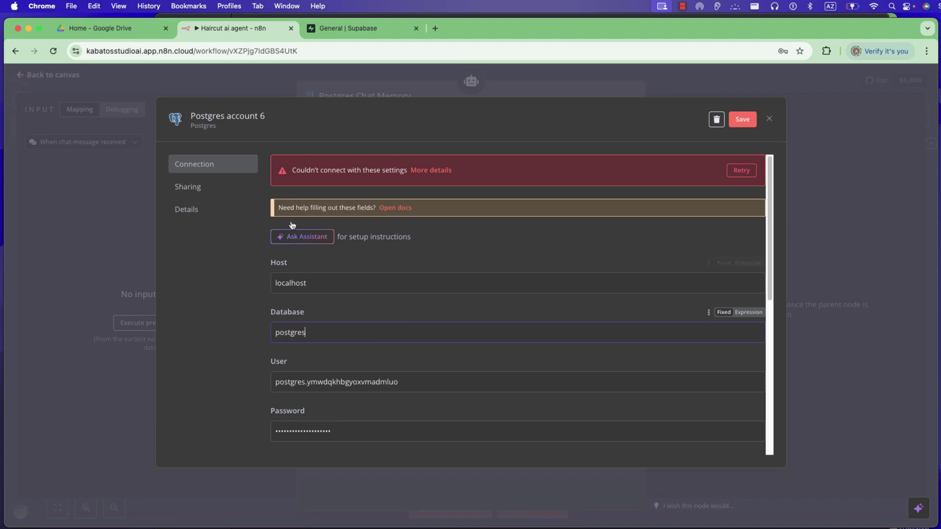
- Set the credential's Host to the copied aws-0-us-west-1.pooler.supabase.com, save it and return to the workflow canvas
{"action": "left_click", "coordinate": [348, 27]}
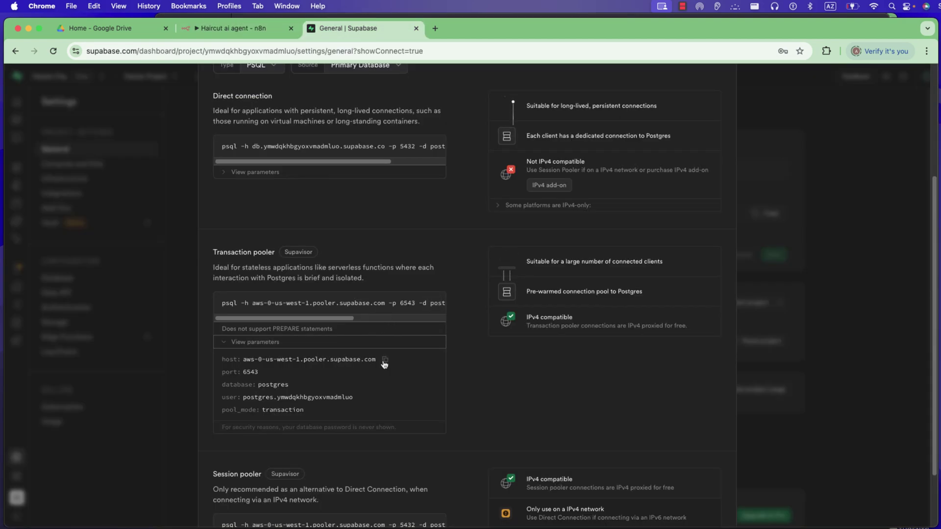
{"action": "left_click", "coordinate": [254, 30]}
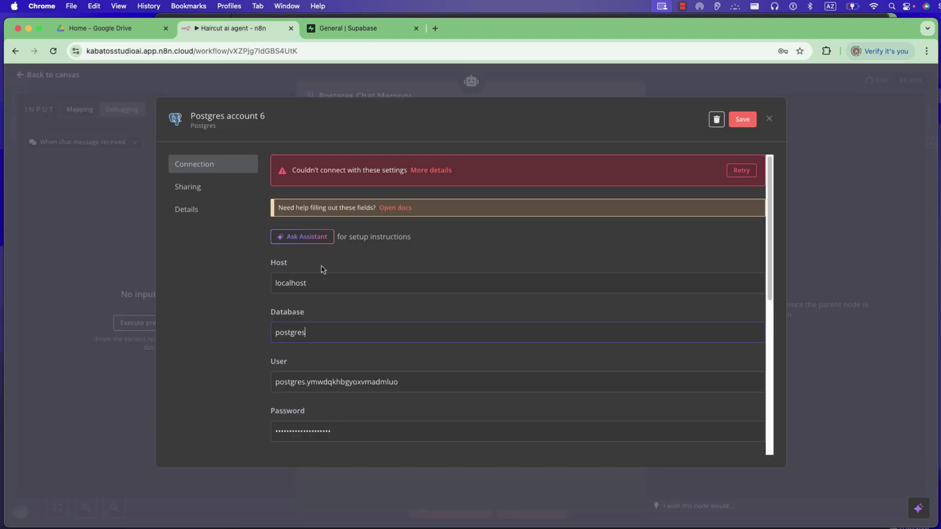
{"action": "triple_click", "coordinate": [316, 277]}
{"action": "key", "text": "super+v"}
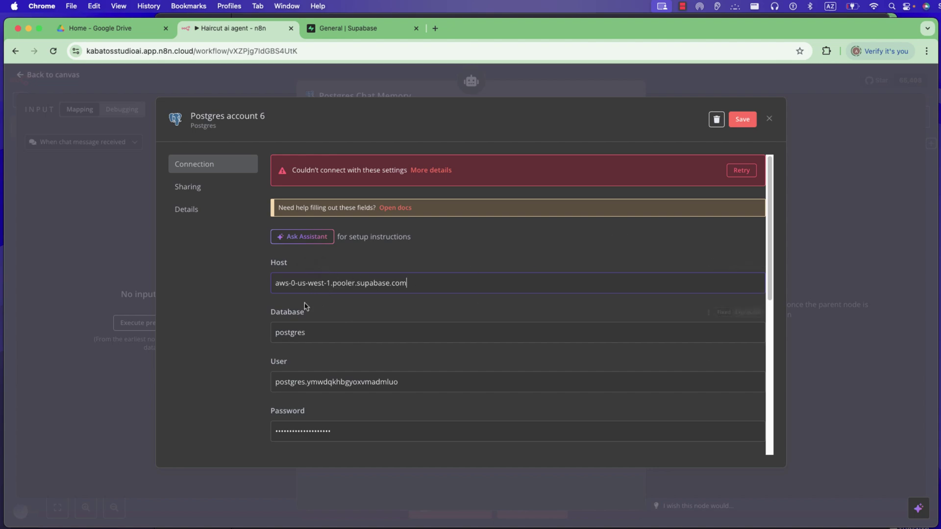
{"action": "left_click", "coordinate": [742, 122]}
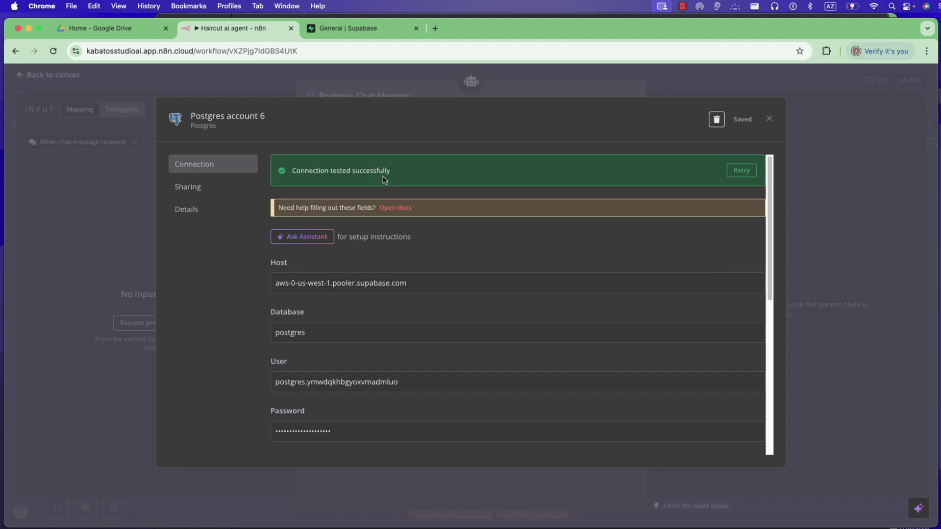
{"action": "left_click", "coordinate": [375, 80]}
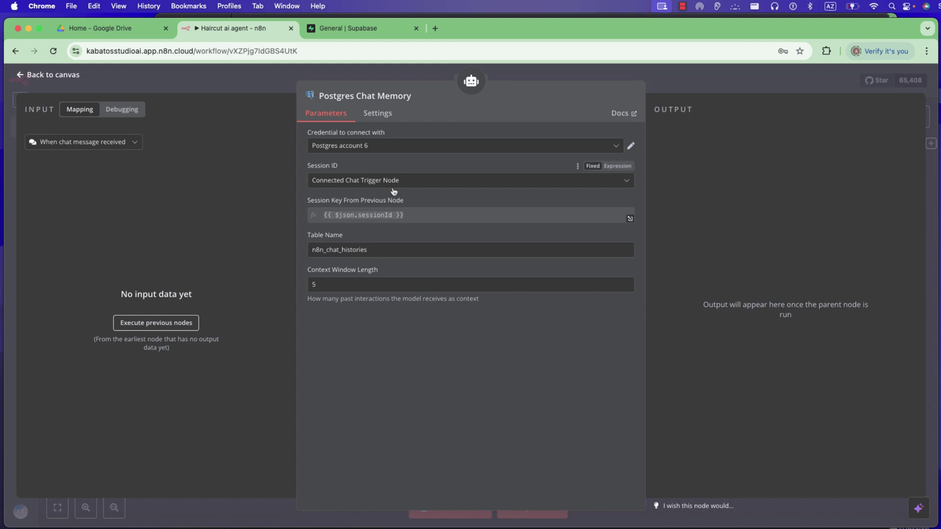
{"action": "key", "text": "Escape"}
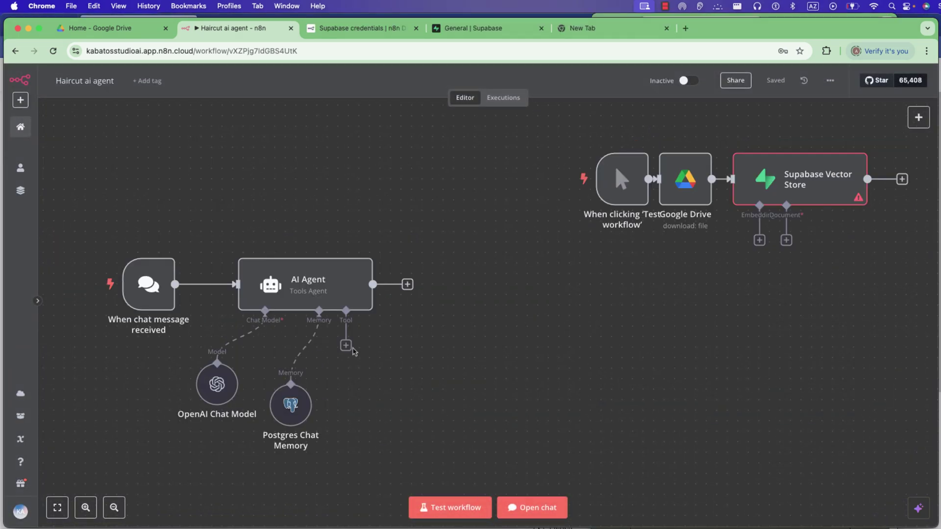
- Add a Supabase Vector Store as a tool of the AI Agent and start a new Supabase API credential for it
{"action": "left_click", "coordinate": [346, 345]}
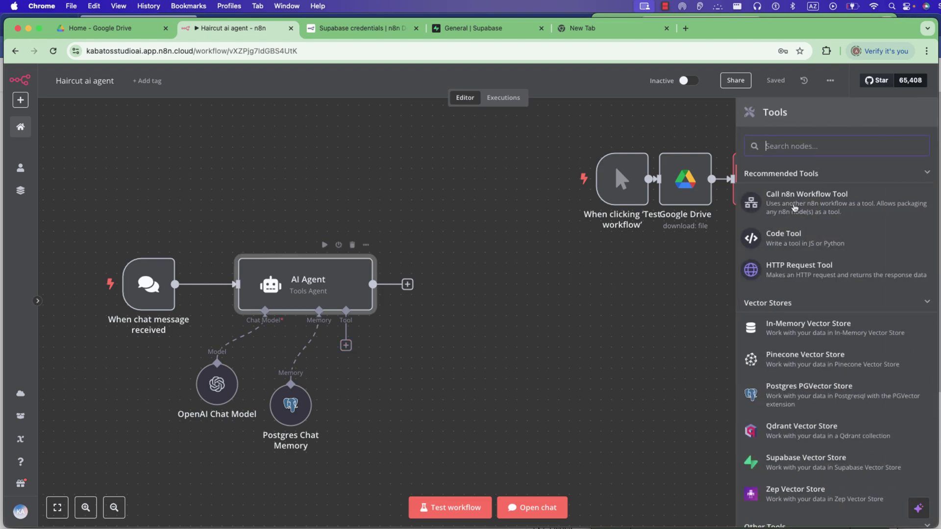
{"action": "type", "text": "suba"}
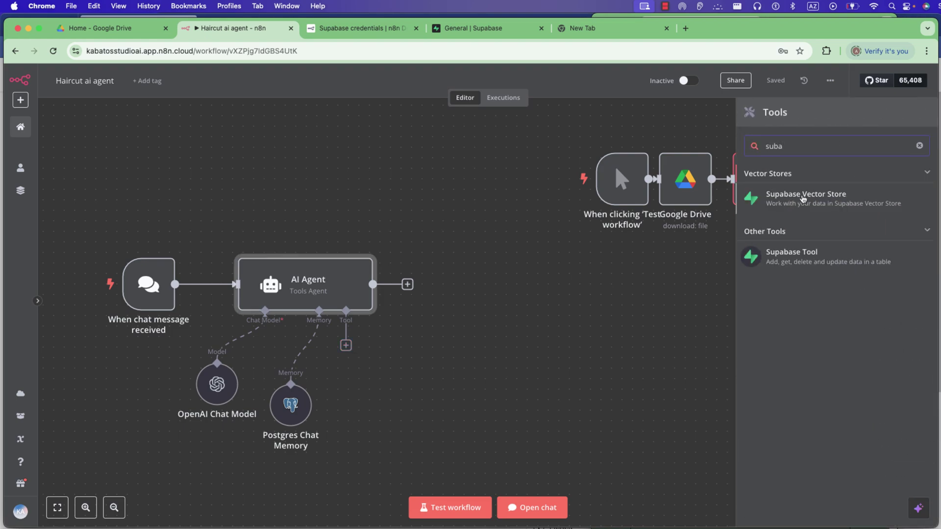
{"action": "left_click", "coordinate": [803, 198]}
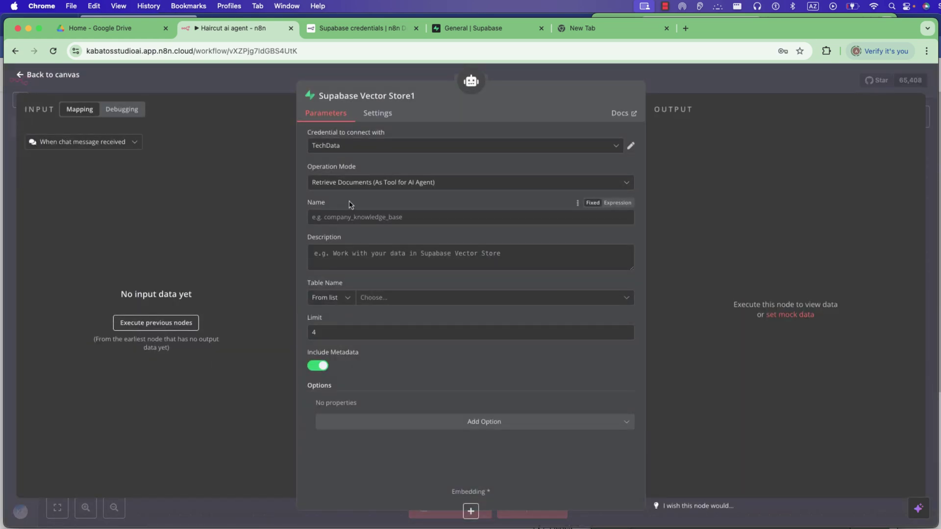
{"action": "left_click", "coordinate": [437, 152]}
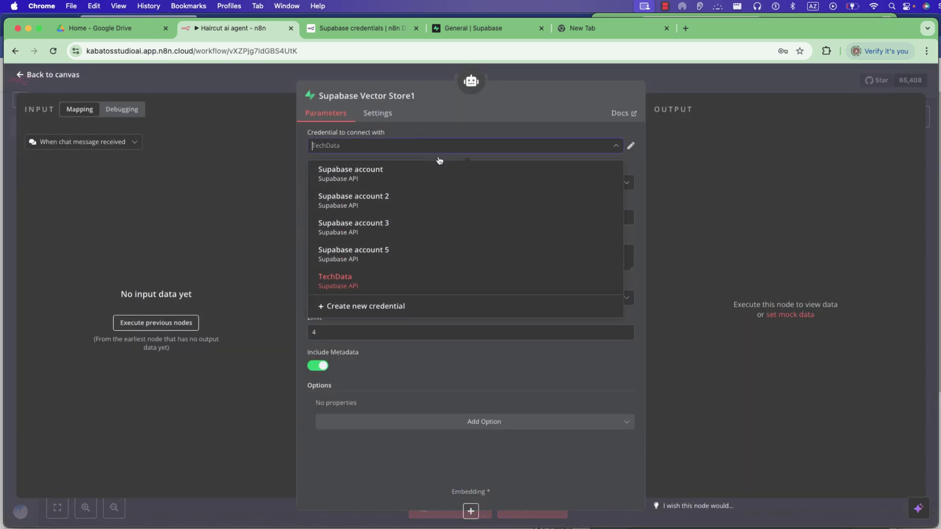
{"action": "left_click", "coordinate": [394, 307]}
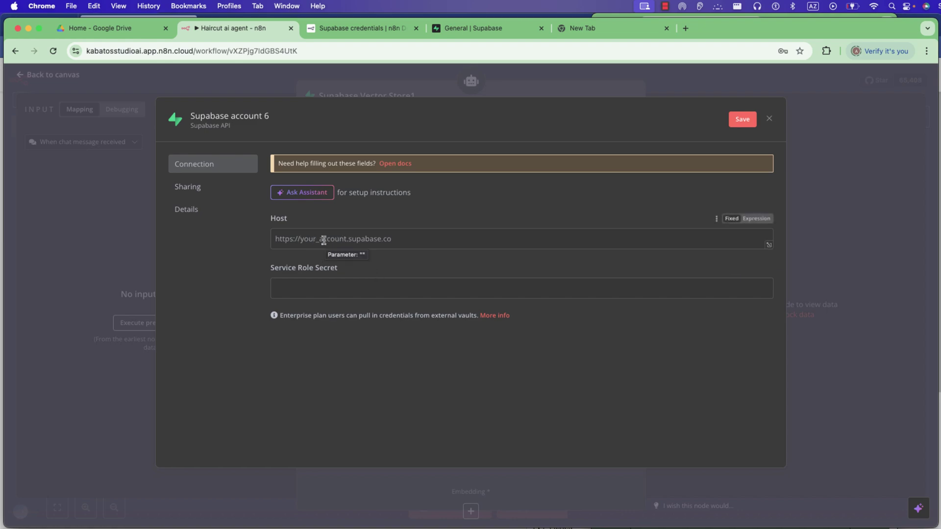
- Copy the project URL from Supabase's Data API settings and paste it as the Host of the new Supabase credential
{"action": "left_click", "coordinate": [473, 30]}
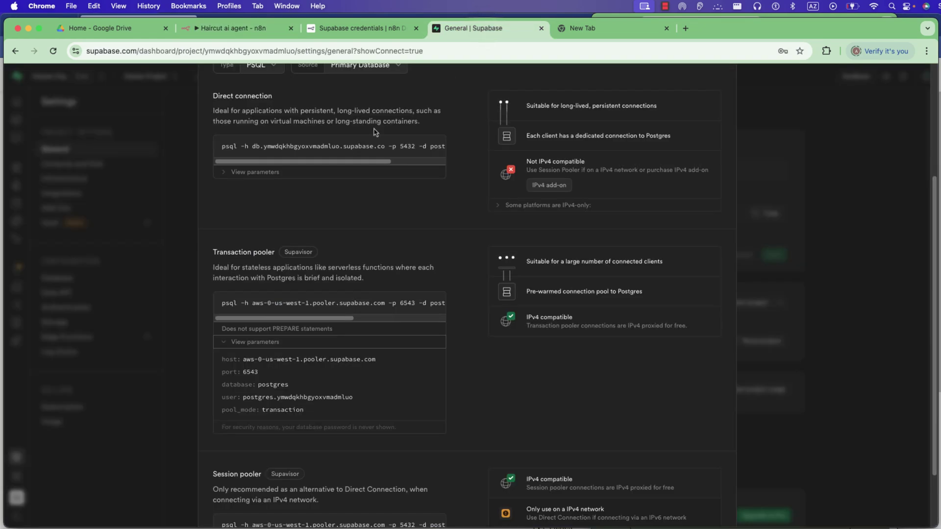
{"action": "scroll", "coordinate": [233, 246], "scroll_direction": "up", "scroll_amount": 5}
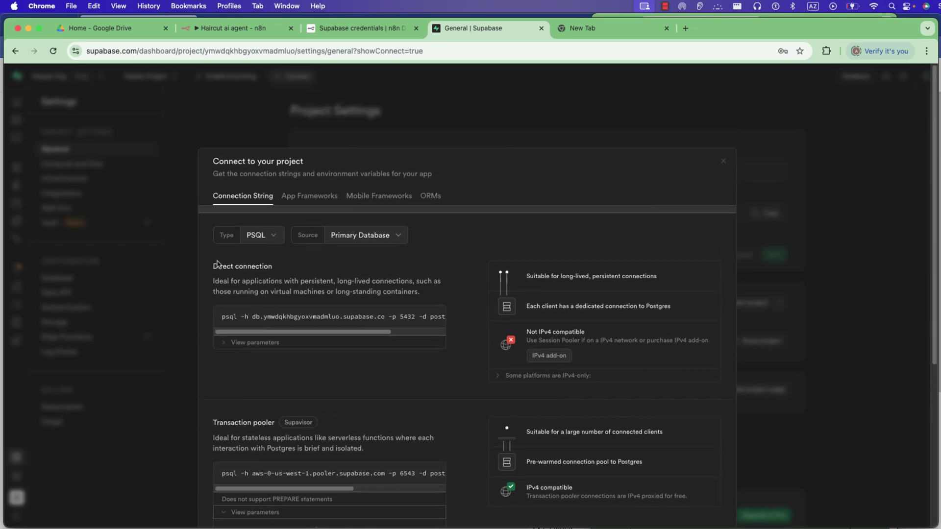
{"action": "left_click", "coordinate": [189, 270]}
{"action": "mouse_move", "coordinate": [20, 456]}
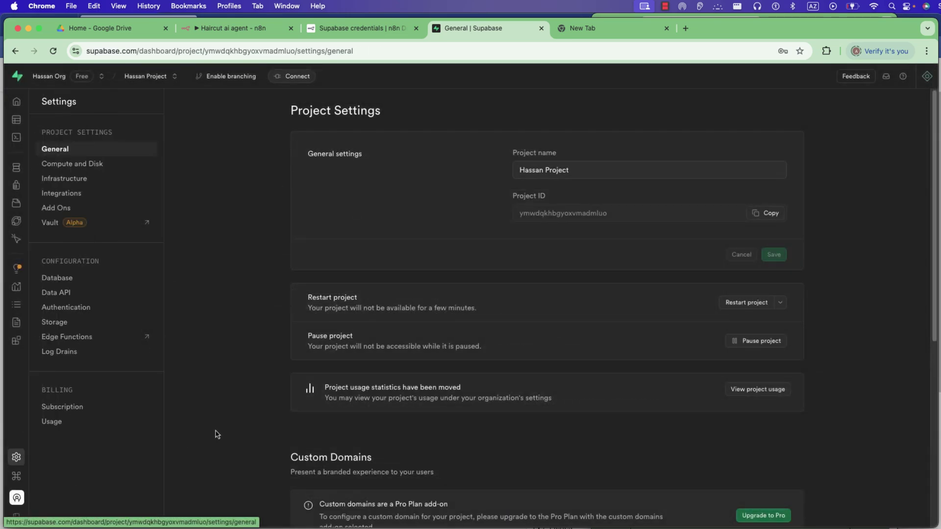
{"action": "left_click", "coordinate": [64, 294]}
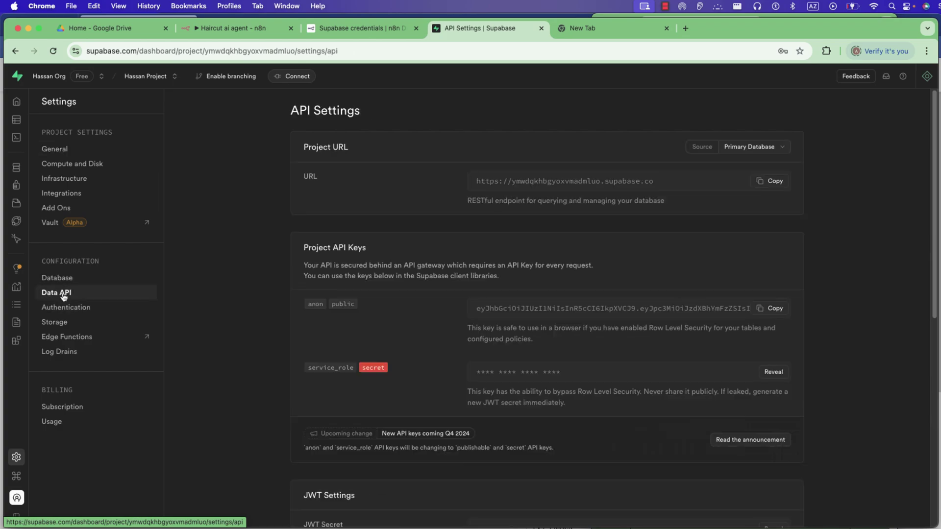
{"action": "left_click", "coordinate": [773, 182]}
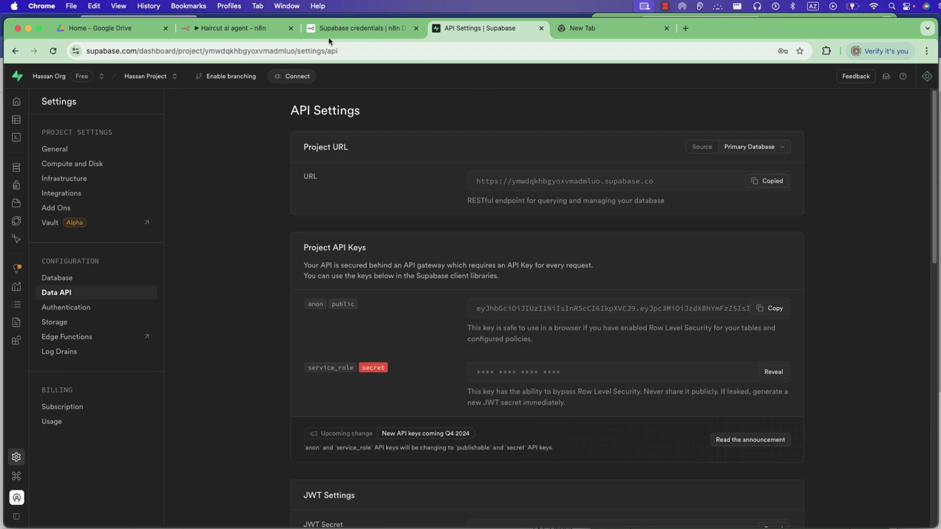
{"action": "left_click", "coordinate": [230, 28]}
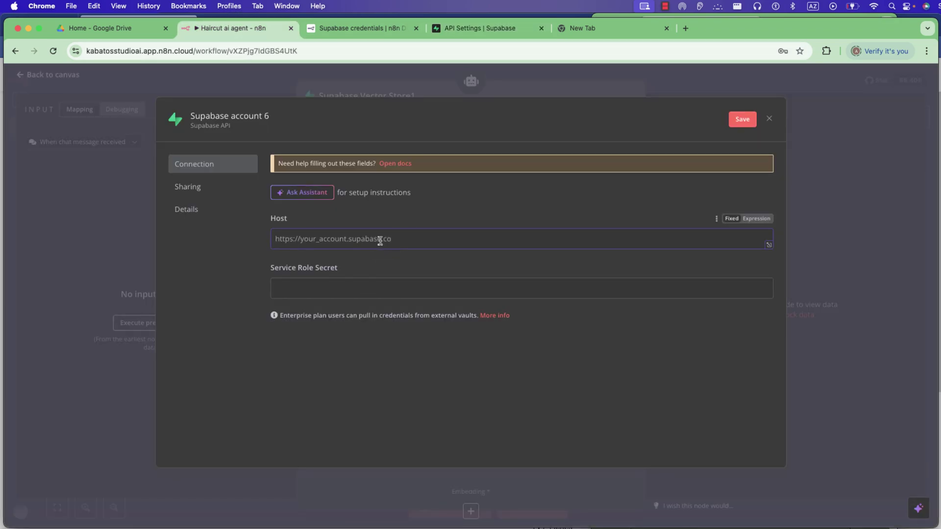
{"action": "key", "text": "super+v"}
- Reveal and copy Supabase's service_role key, paste it as the credential's Service Role Secret, and save the credential
{"action": "left_click", "coordinate": [477, 28]}
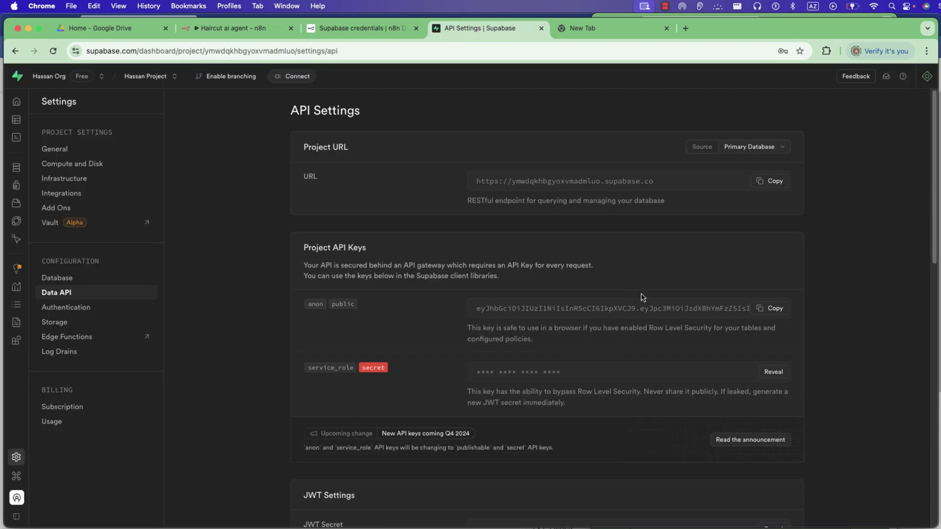
{"action": "scroll", "coordinate": [760, 319], "scroll_direction": "down", "scroll_amount": 1}
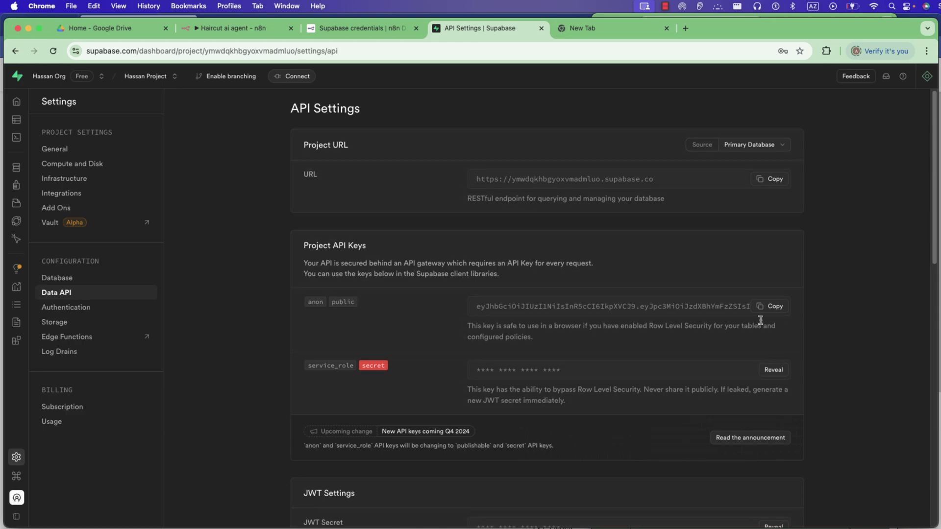
{"action": "left_click", "coordinate": [773, 371]}
{"action": "left_click", "coordinate": [773, 371]}
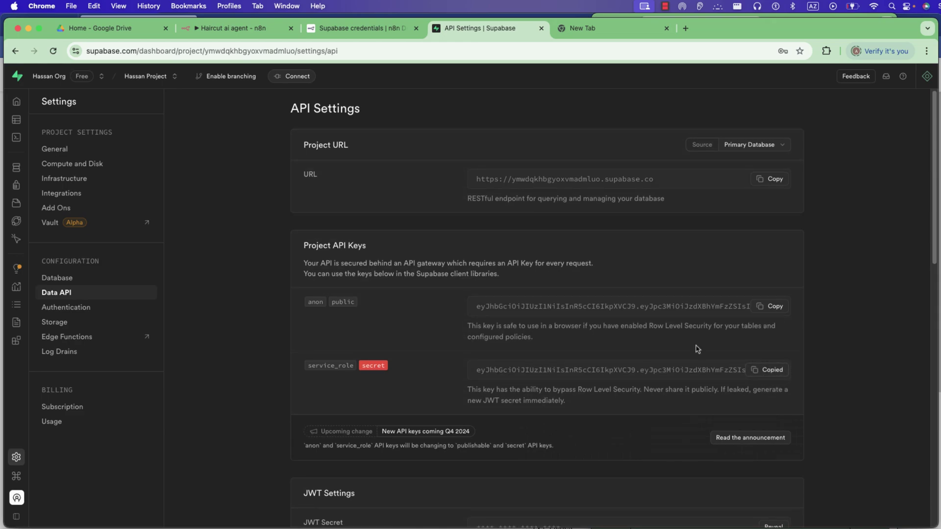
{"action": "left_click", "coordinate": [234, 28]}
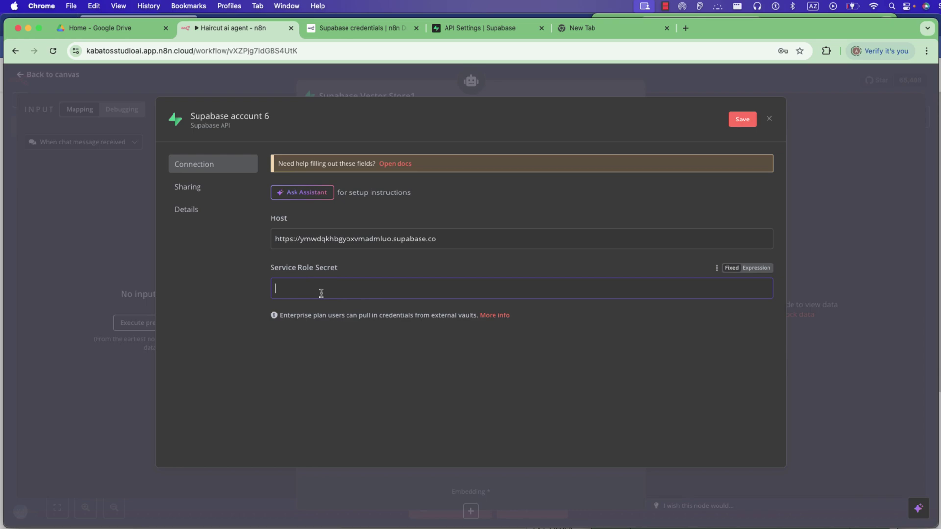
{"action": "key", "text": "super+v"}
{"action": "left_click", "coordinate": [739, 121]}
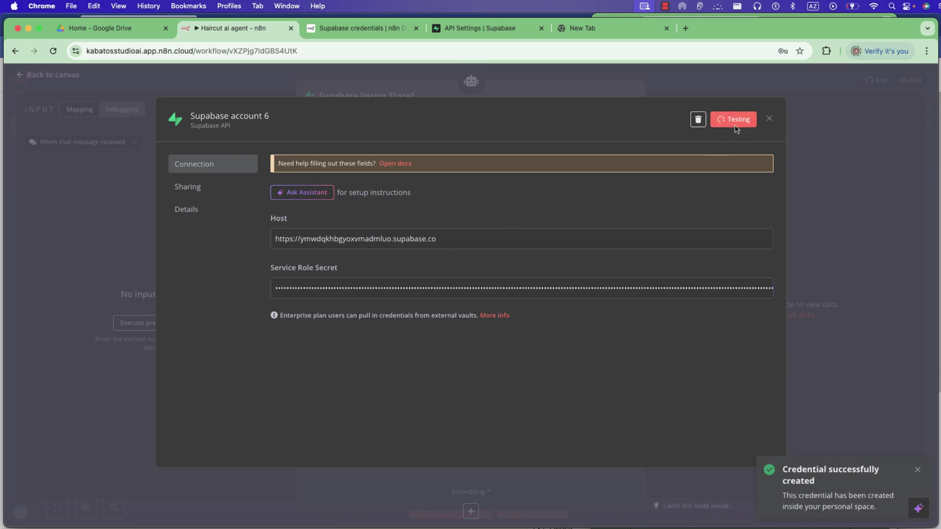
{"action": "left_click", "coordinate": [769, 119]}
- Open the Supabase Vector Store documentation's quickstart for setting up a vector store and copy its database setup SQL
{"action": "left_click", "coordinate": [621, 114]}
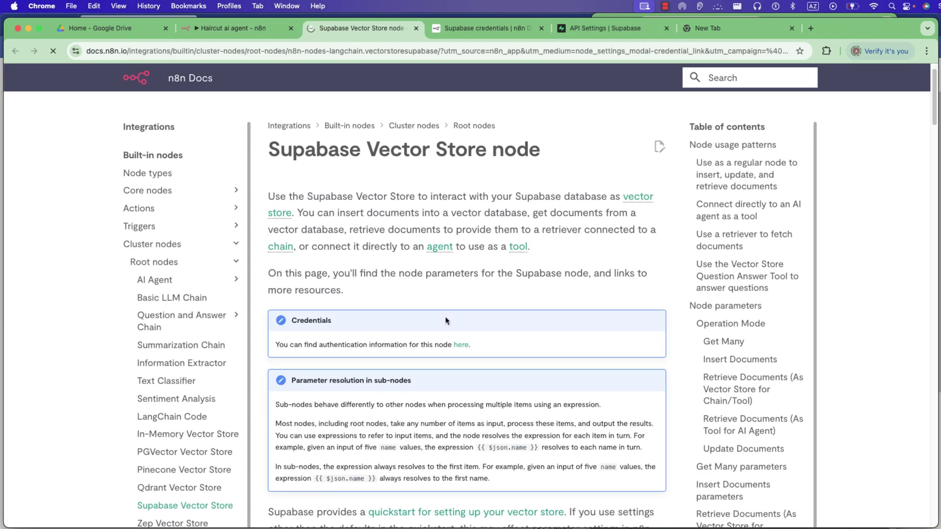
{"action": "scroll", "coordinate": [445, 321], "scroll_direction": "down", "scroll_amount": 3}
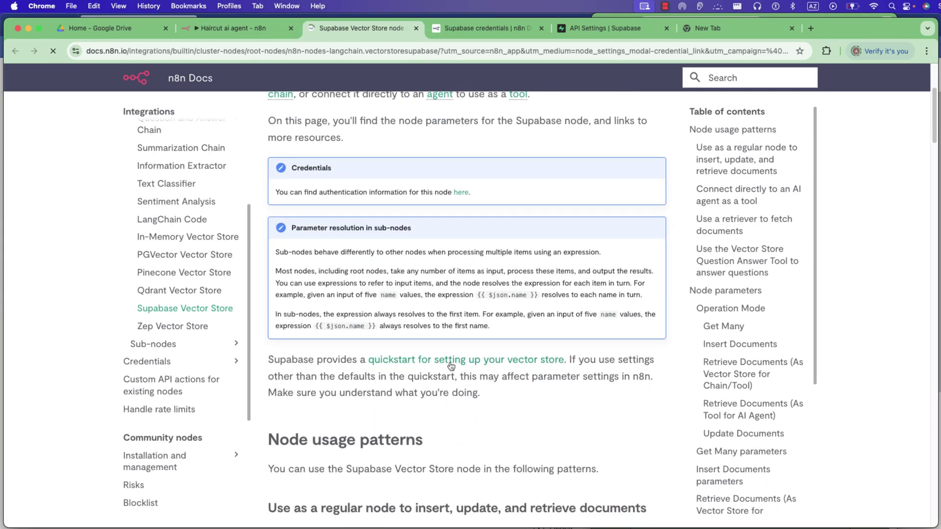
{"action": "left_click", "coordinate": [451, 367]}
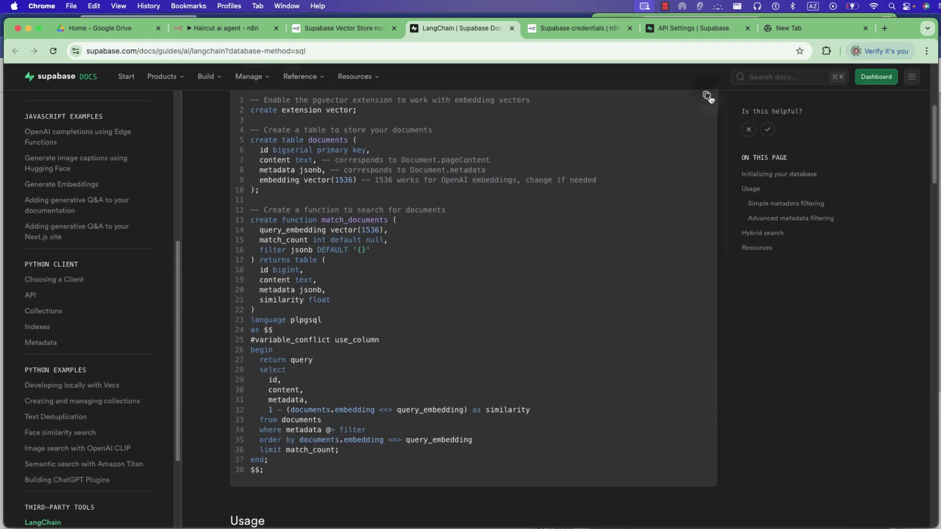
- Run the copied SQL in the Supabase project's SQL Editor to create the documents table and match_documents function, and view the tables
{"action": "left_click", "coordinate": [676, 28]}
{"action": "mouse_move", "coordinate": [20, 453]}
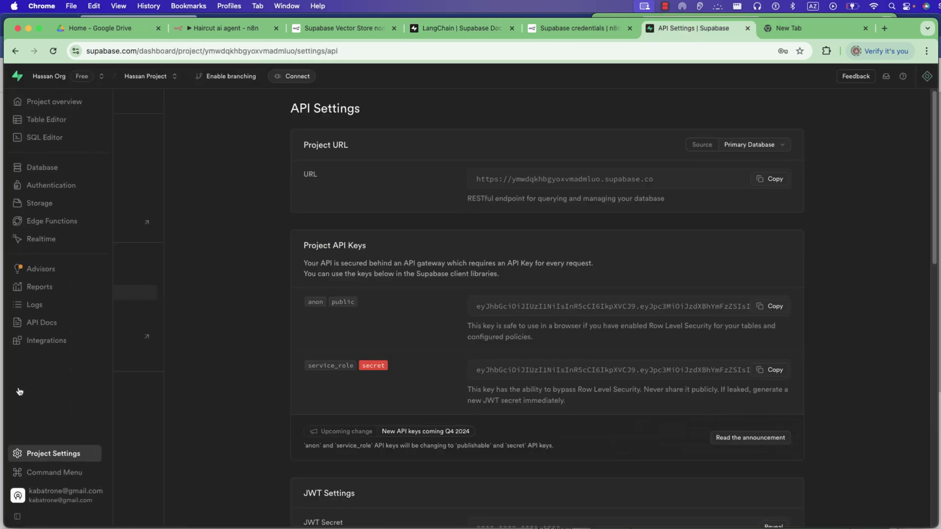
{"action": "left_click", "coordinate": [39, 139]}
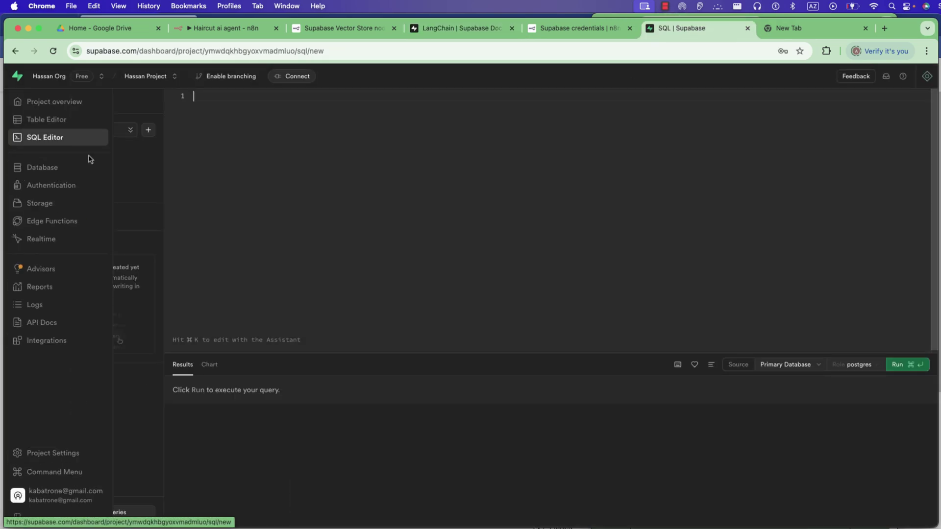
{"action": "key", "text": "super+v"}
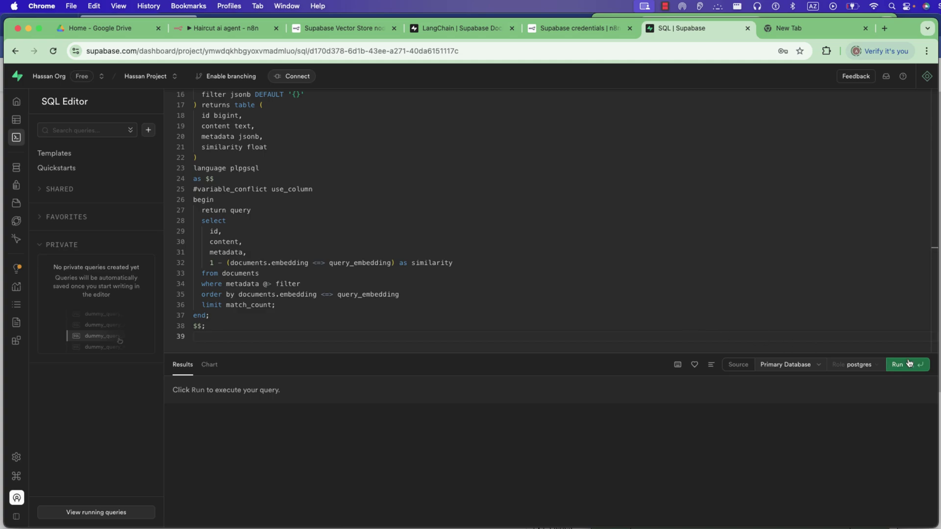
{"action": "left_click", "coordinate": [895, 369]}
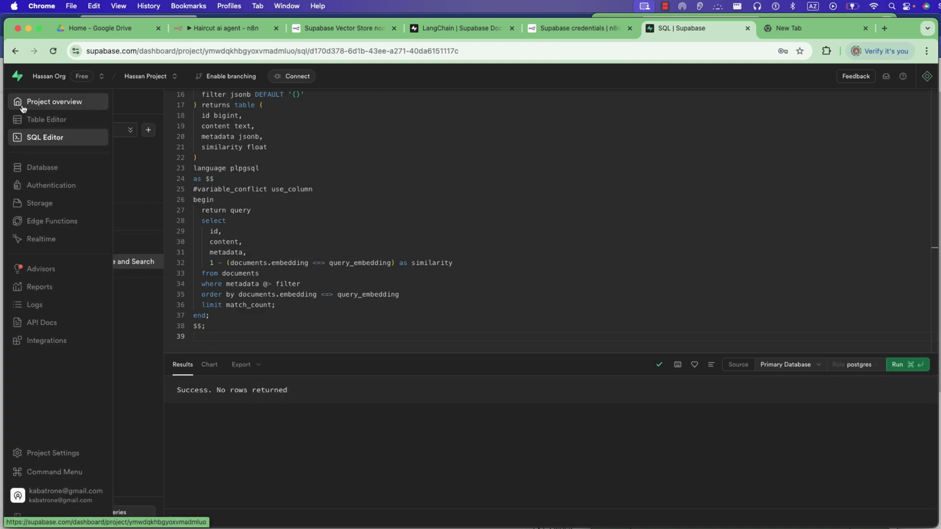
{"action": "left_click", "coordinate": [36, 121]}
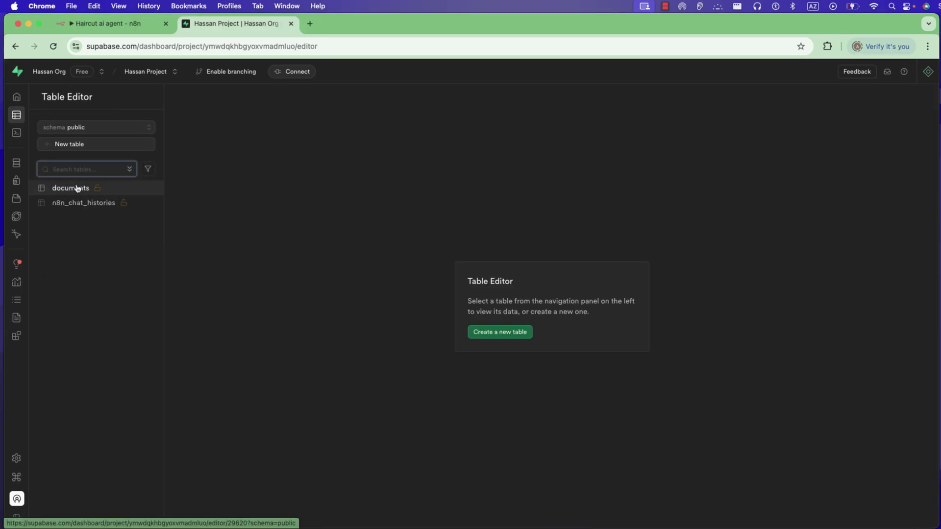
- Name the vector store tool CompanyVector in n8n and describe it as "Use this tool to find informations about Haircut company"
{"action": "left_click", "coordinate": [139, 33]}
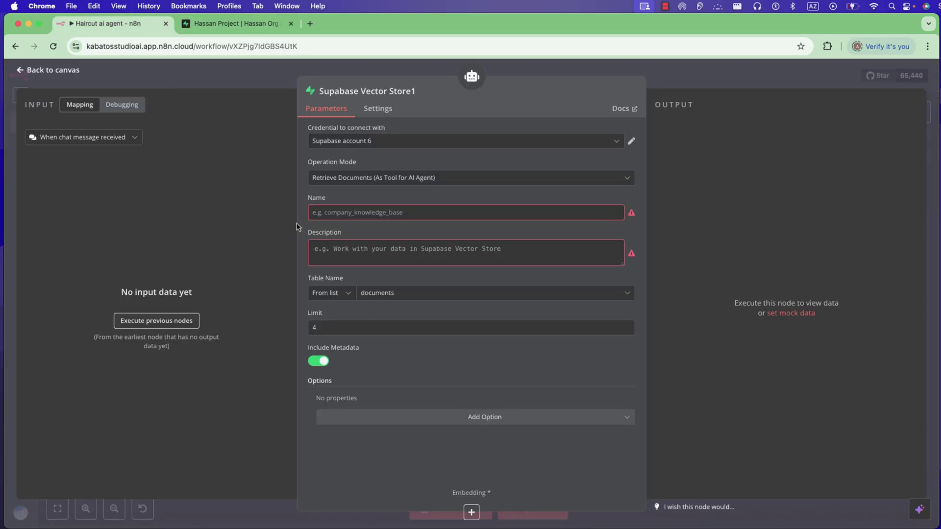
{"action": "left_click", "coordinate": [357, 210]}
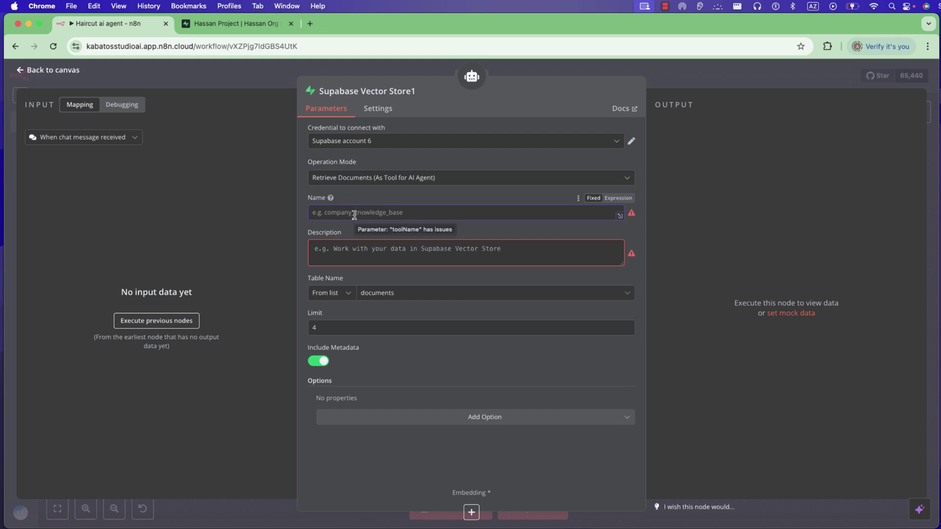
{"action": "type", "text": "Ha"}
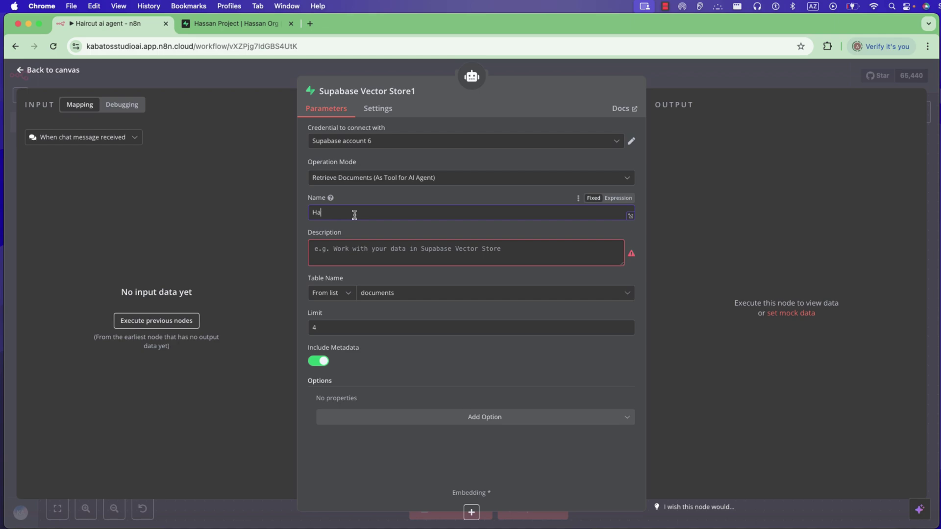
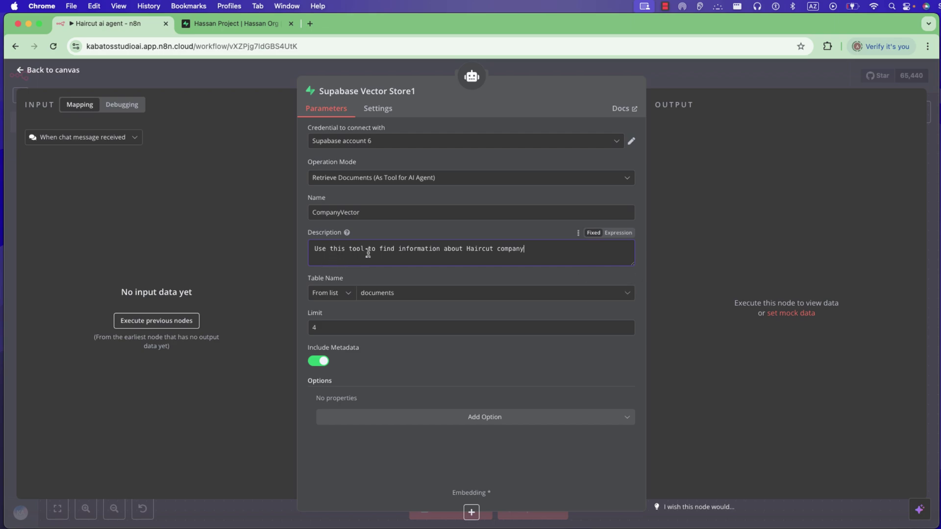
{"action": "left_click", "coordinate": [438, 249]}
{"action": "type", "text": "q"}
{"action": "key", "text": "BackSpace"}
{"action": "type", "text": "s"}
- Compare the tool's Table Name choices with the tables in Supabase, keep documents as the table, and return to the canvas
{"action": "left_click", "coordinate": [418, 292]}
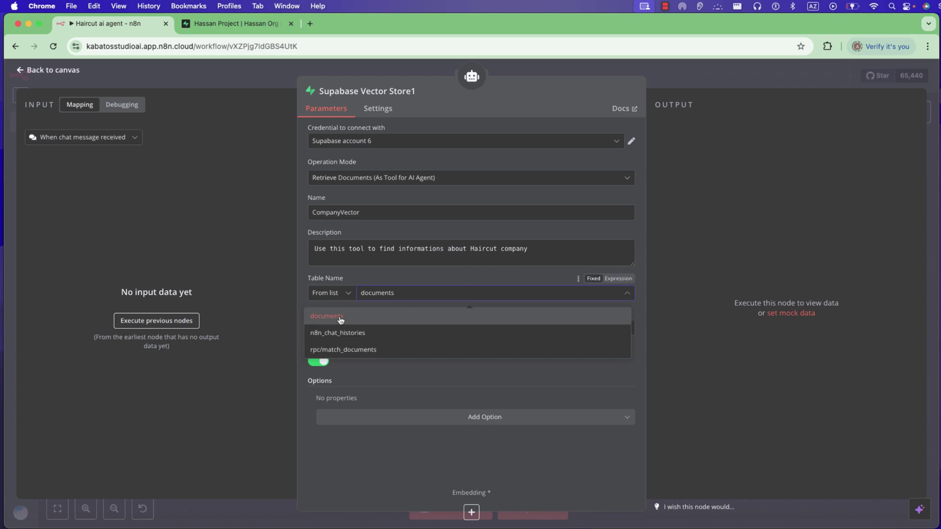
{"action": "left_click", "coordinate": [230, 23]}
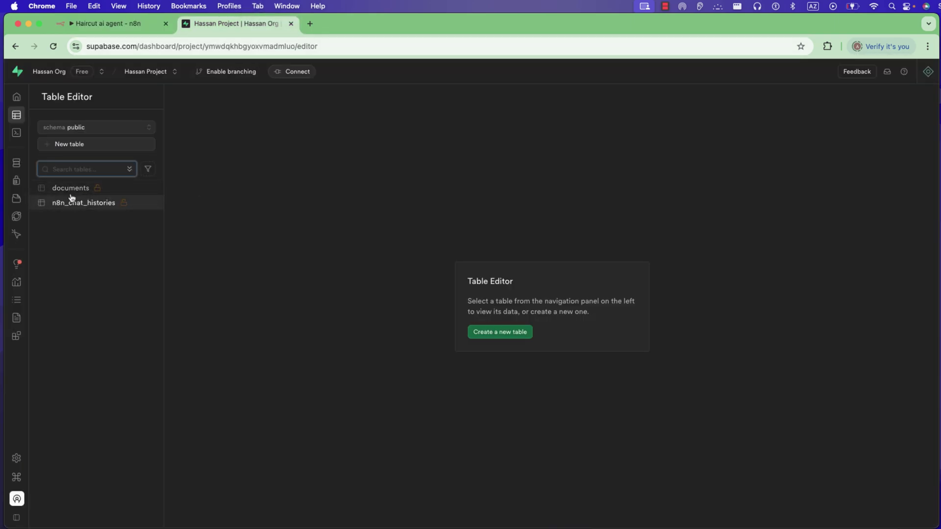
{"action": "left_click", "coordinate": [132, 24]}
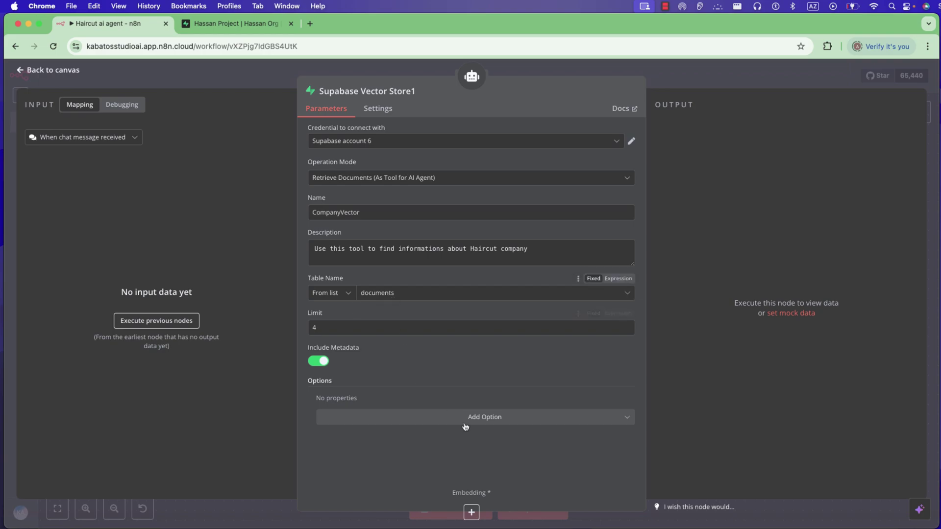
{"action": "left_click", "coordinate": [657, 74]}
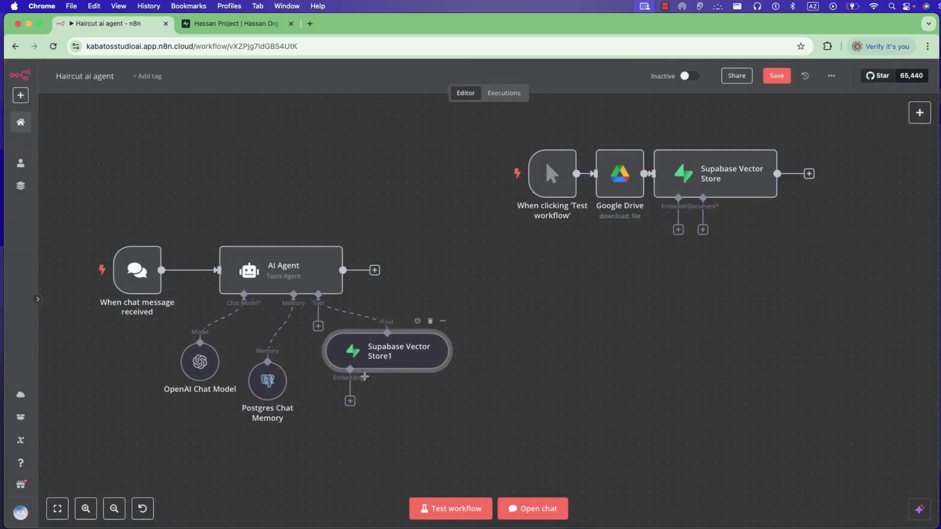
- Attach Embeddings OpenAI with the text-embedding-3-small model to Supabase Vector Store1 and place the node directly beneath it
{"action": "left_click", "coordinate": [350, 401]}
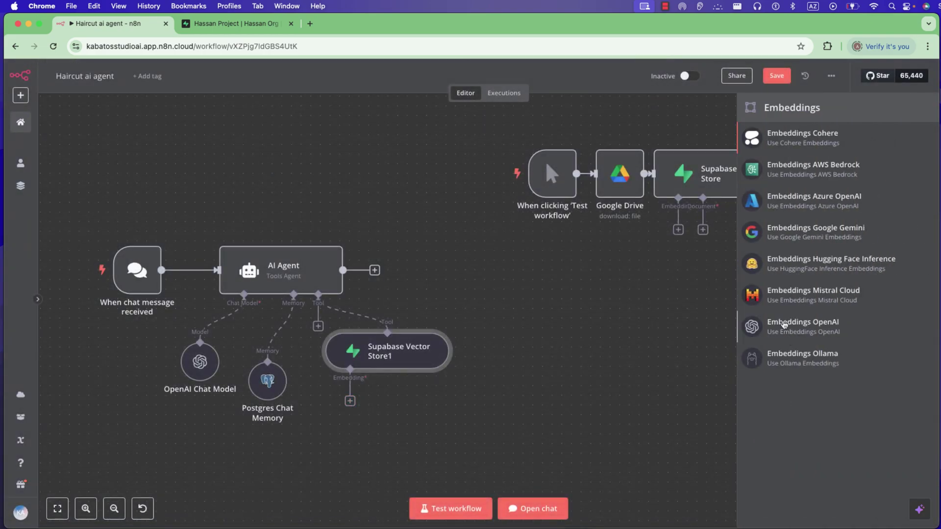
{"action": "left_click", "coordinate": [785, 326]}
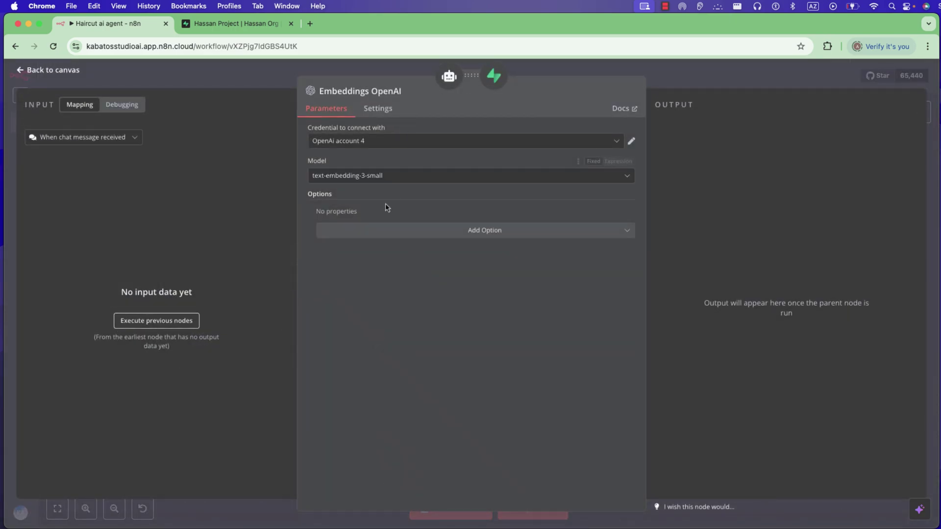
{"action": "left_click", "coordinate": [363, 177]}
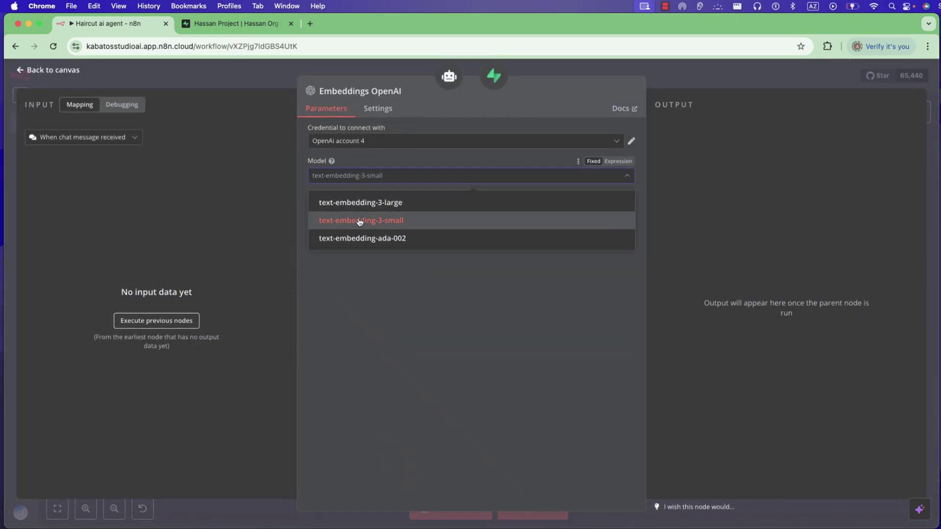
{"action": "left_click", "coordinate": [374, 221]}
{"action": "key", "text": "Escape"}
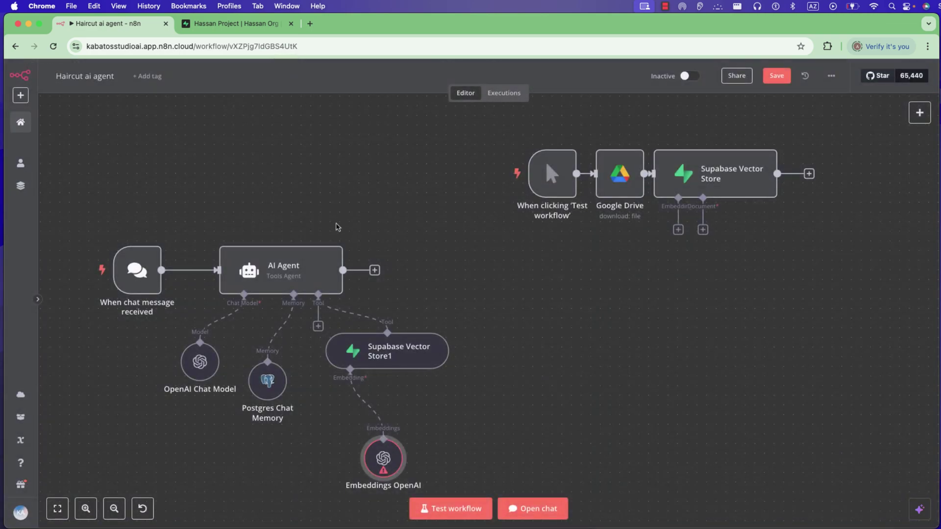
{"action": "left_click_drag", "start_coordinate": [387, 442], "coordinate": [348, 413]}
{"action": "scroll", "coordinate": [461, 360], "scroll_direction": "left", "scroll_amount": 3}
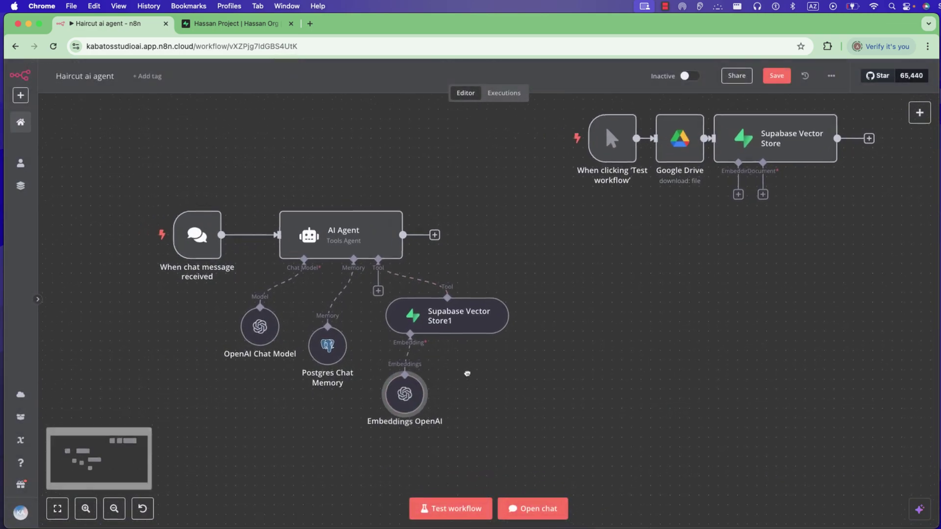
- Open the workflow's chat, add a System Message option with its default text to the AI Agent, and return to the canvas
{"action": "mouse_move", "coordinate": [231, 238]}
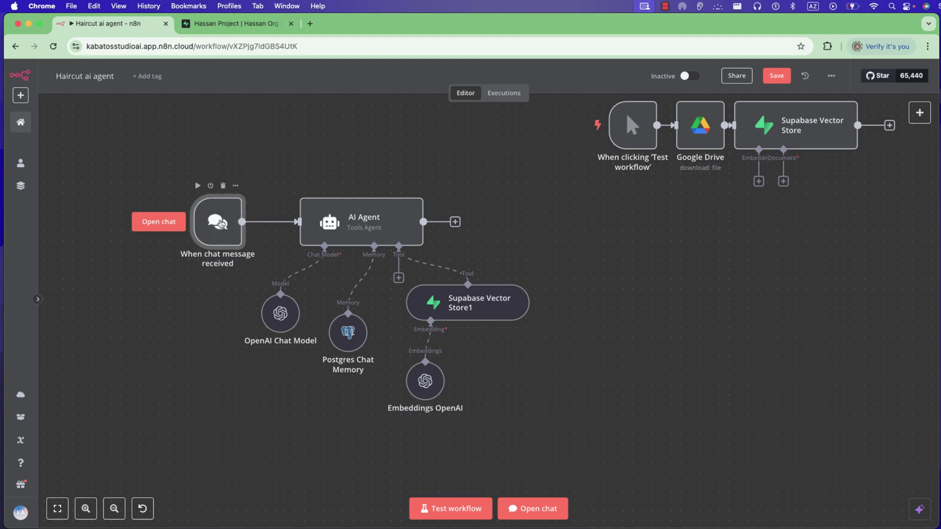
{"action": "left_click", "coordinate": [542, 510]}
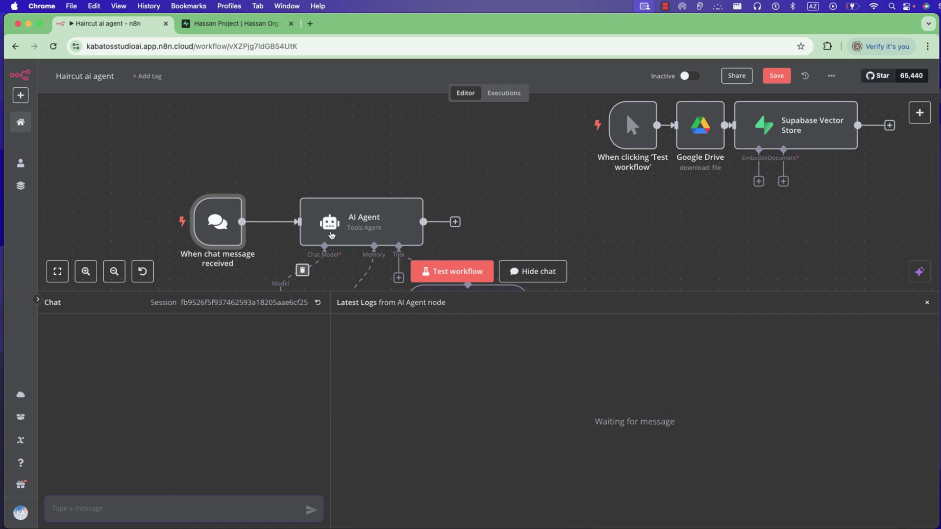
{"action": "double_click", "coordinate": [358, 220]}
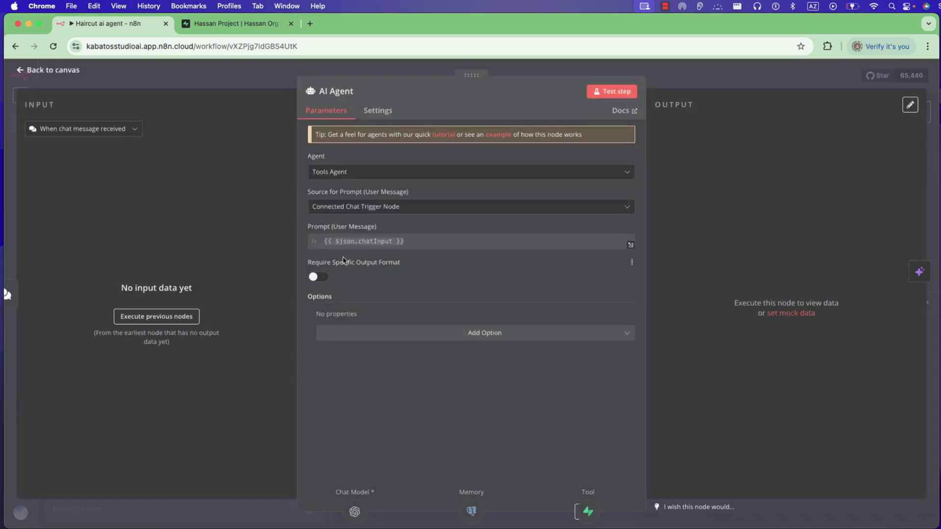
{"action": "left_click", "coordinate": [421, 334]}
{"action": "left_click", "coordinate": [415, 362]}
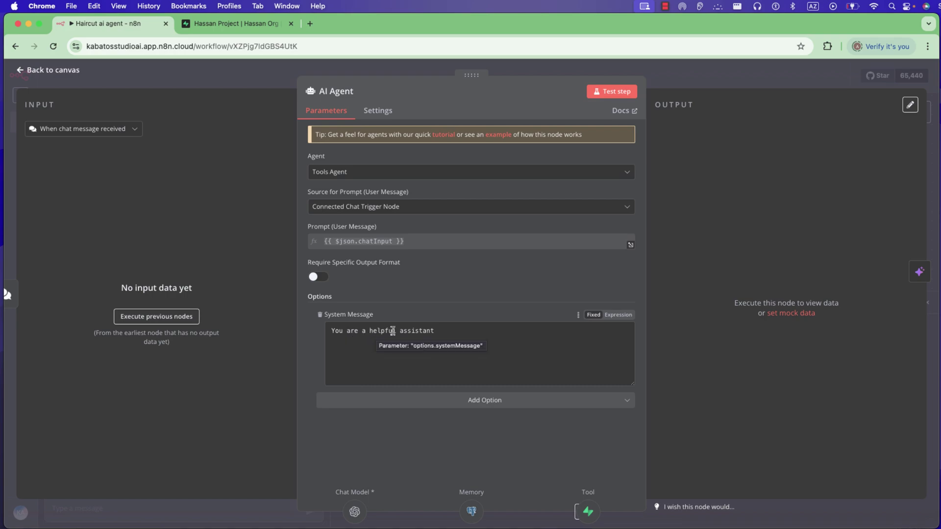
{"action": "left_click", "coordinate": [269, 84]}
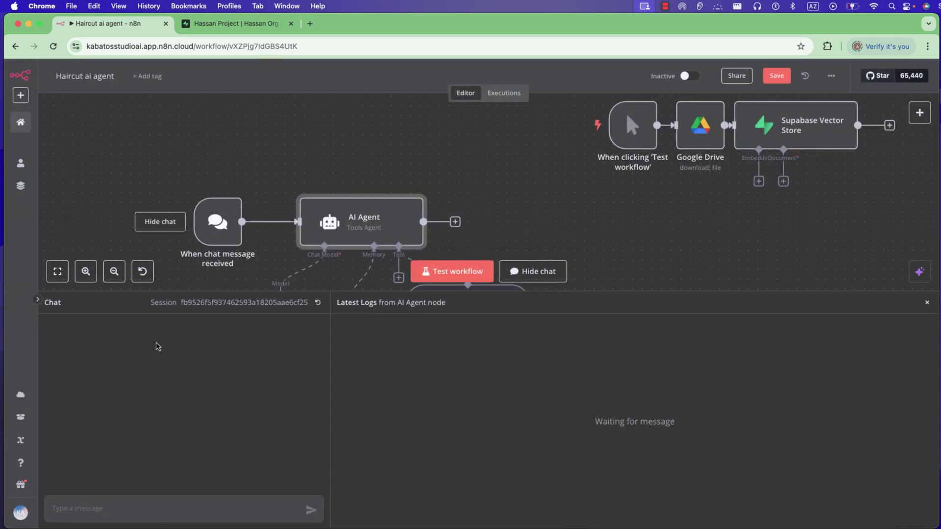
- Test the AI Agent by sending the chat messages "hi" and "4+4"
{"action": "left_click", "coordinate": [148, 507]}
{"action": "type", "text": "Hi"}
{"action": "key", "text": "Return"}
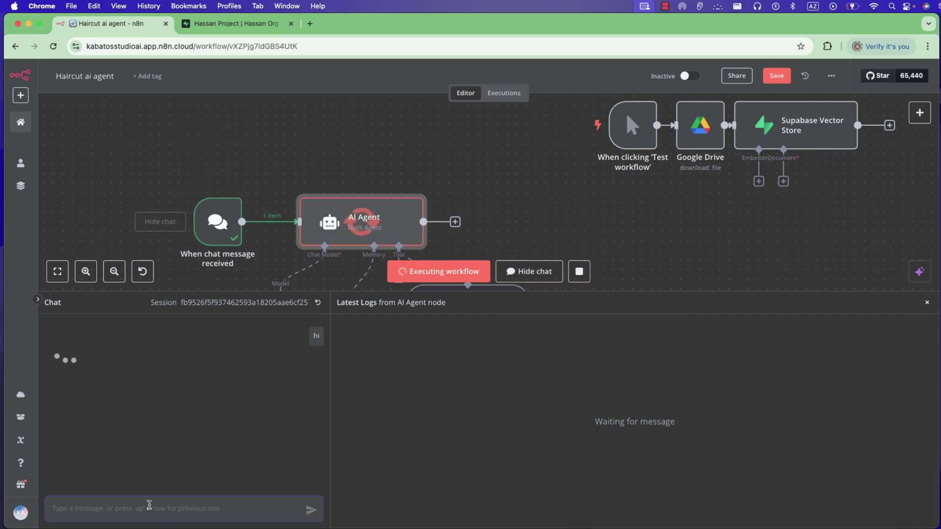
{"action": "left_click_drag", "start_coordinate": [537, 233], "coordinate": [557, 140]}
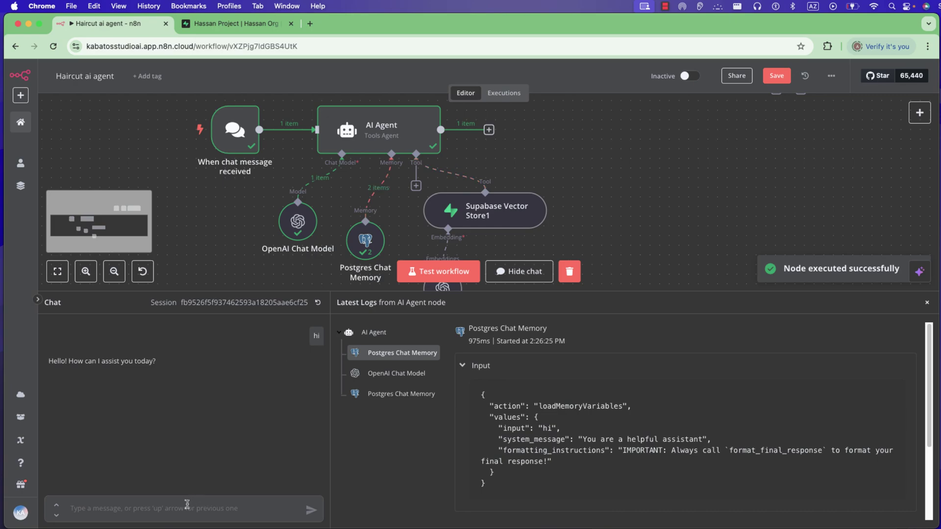
{"action": "type", "text": "4+4"}
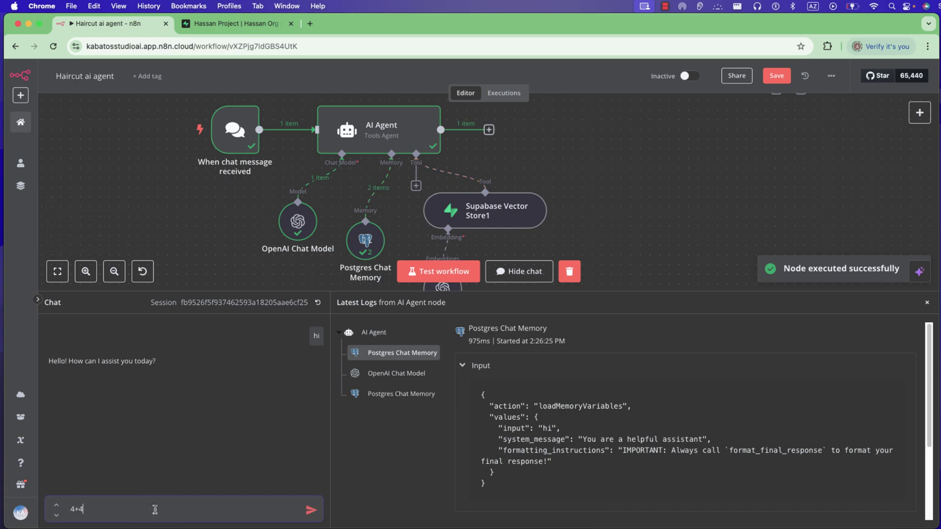
{"action": "key", "text": "Return"}
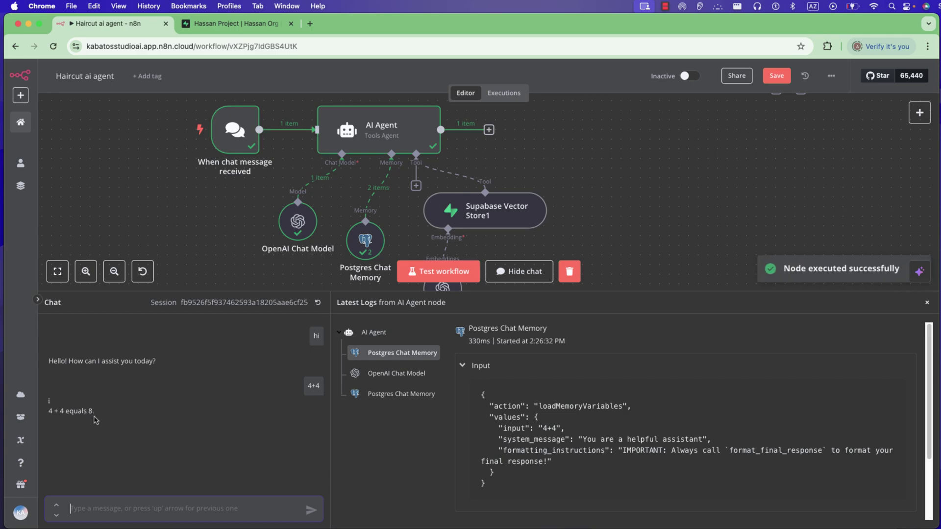
- Review the agent and document-loading branches on the canvas, and look over the ESHK salon's Barbican page
{"action": "scroll", "coordinate": [575, 248], "scroll_direction": "down", "scroll_amount": 4}
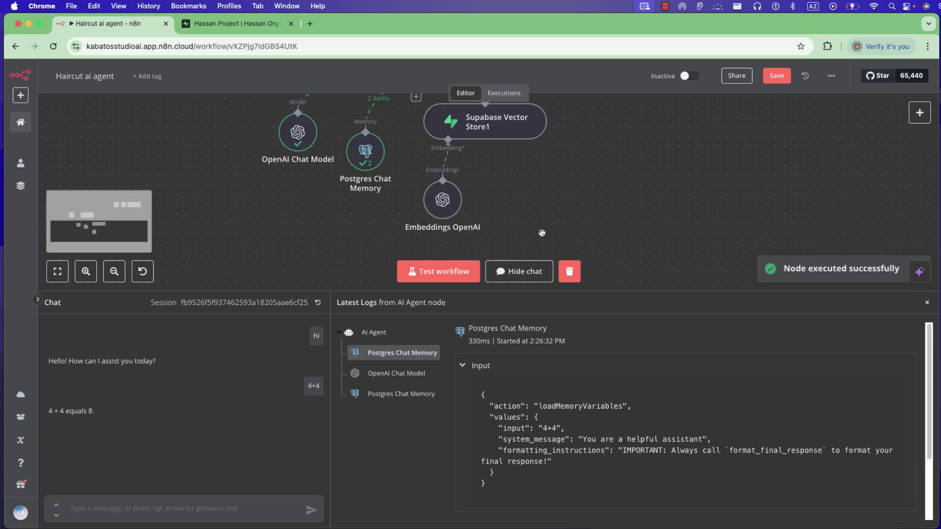
{"action": "scroll", "coordinate": [541, 232], "scroll_direction": "down", "scroll_amount": 6}
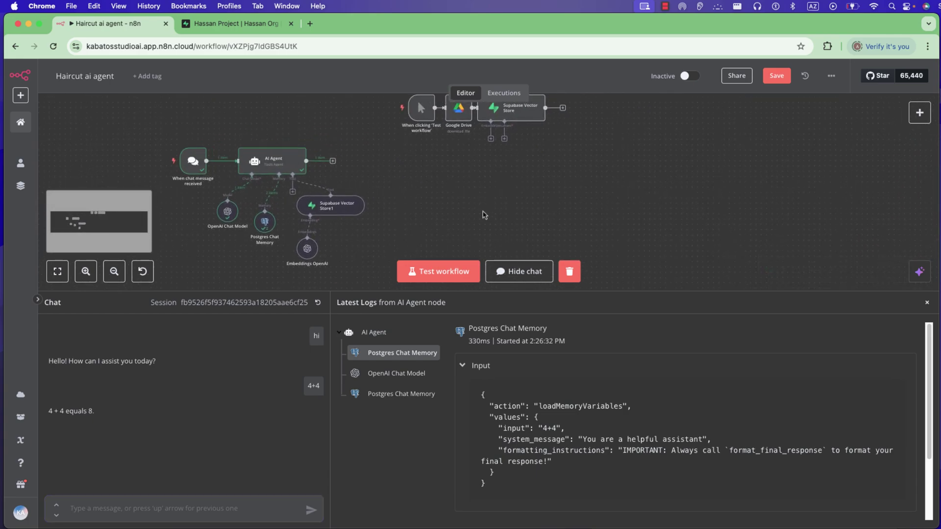
{"action": "key", "text": "super+grave"}
{"action": "scroll", "coordinate": [728, 307], "scroll_direction": "down", "scroll_amount": 10}
{"action": "scroll", "coordinate": [728, 307], "scroll_direction": "up", "scroll_amount": 10}
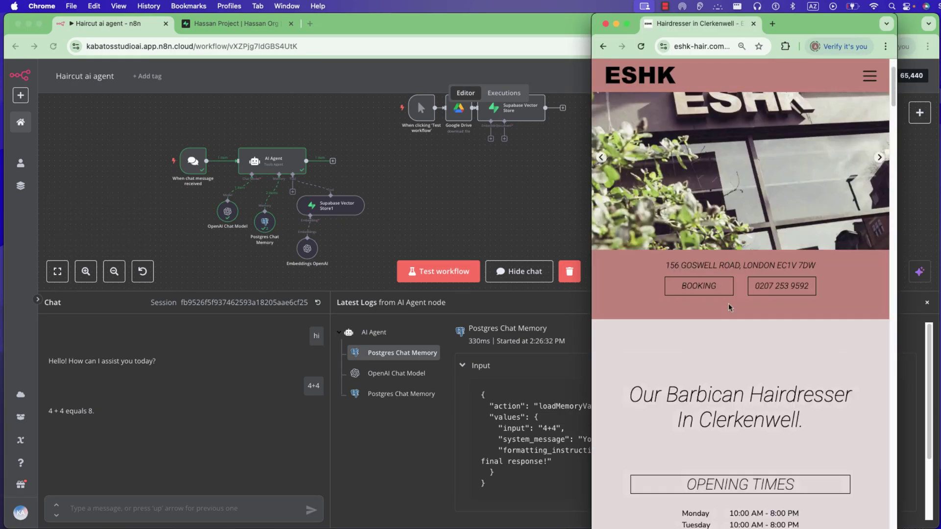
{"action": "scroll", "coordinate": [729, 307], "scroll_direction": "down", "scroll_amount": 10}
{"action": "scroll", "coordinate": [684, 299], "scroll_direction": "up", "scroll_amount": 10}
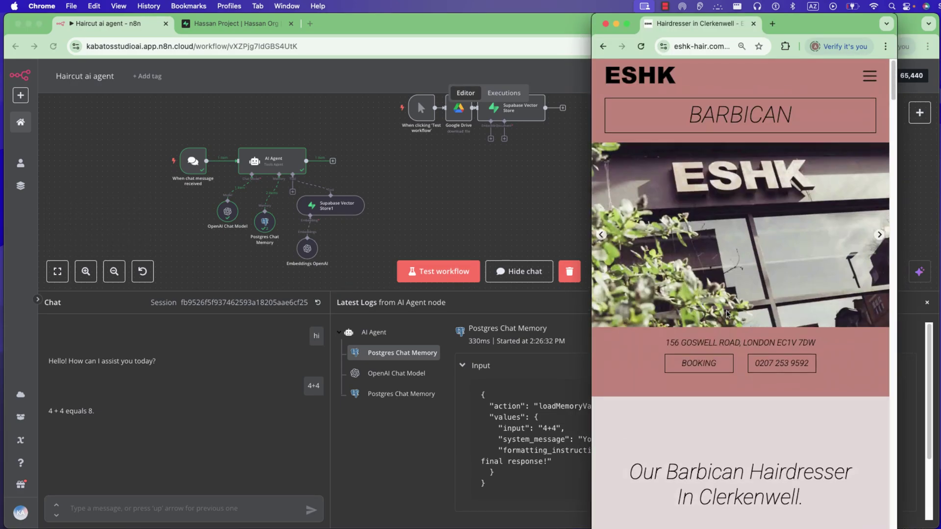
- Return to the Haircut ai agent workflow, hide the chat, and focus on the Google Drive and Supabase Vector Store nodes
{"action": "left_click", "coordinate": [472, 198]}
{"action": "scroll", "coordinate": [474, 194], "scroll_direction": "up", "scroll_amount": 8}
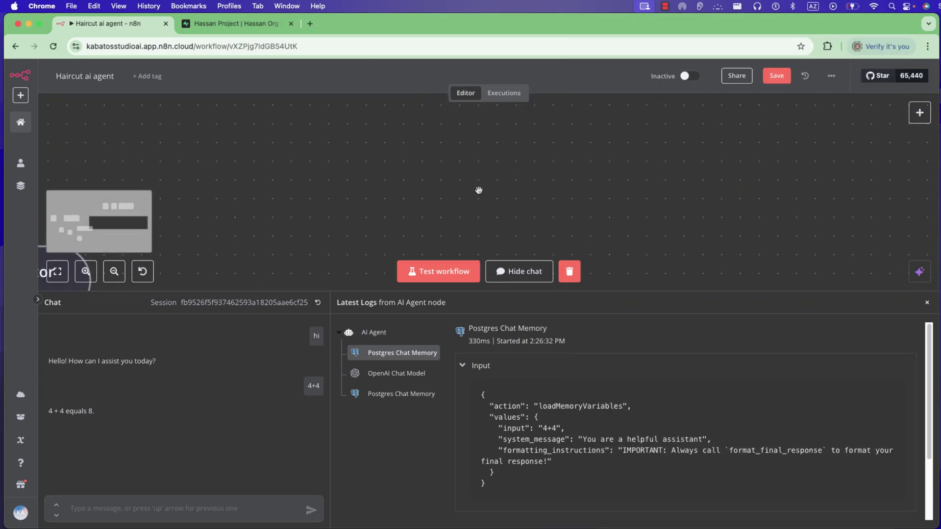
{"action": "scroll", "coordinate": [589, 237], "scroll_direction": "down", "scroll_amount": 5}
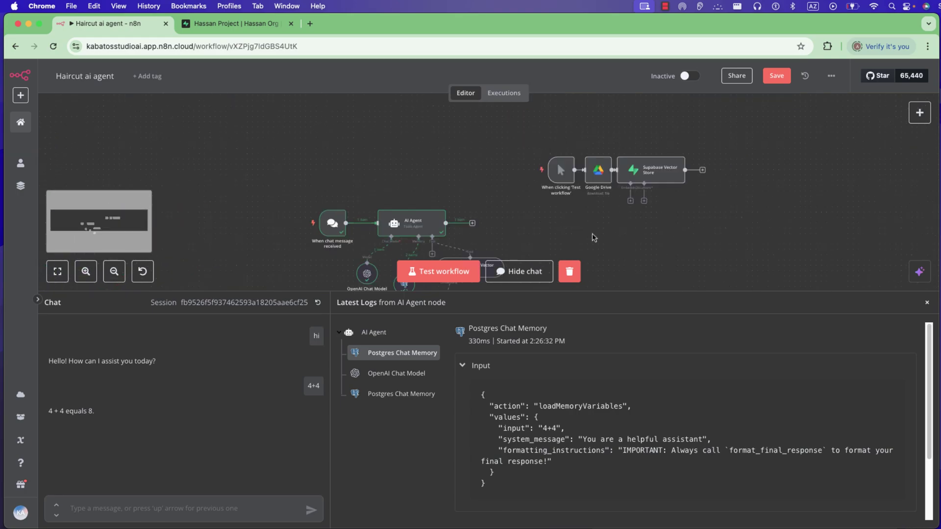
{"action": "left_click", "coordinate": [495, 273]}
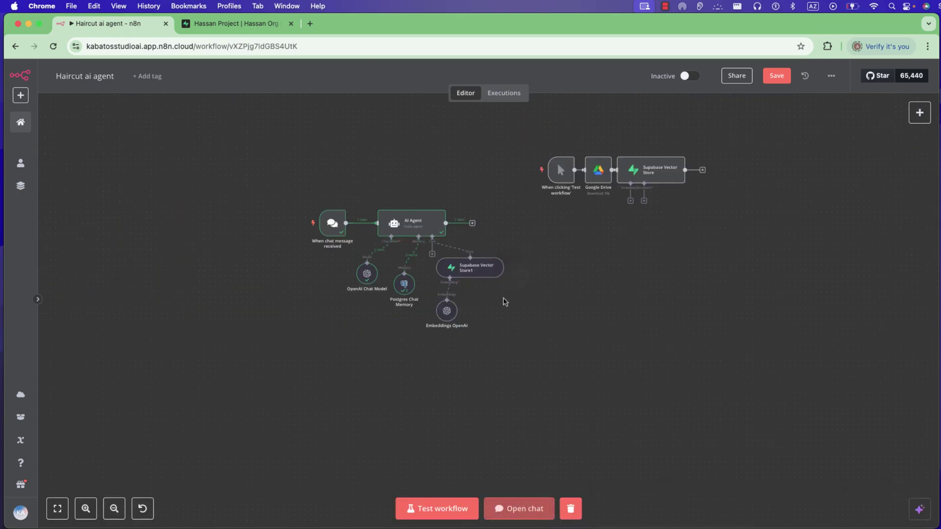
{"action": "left_click_drag", "start_coordinate": [619, 248], "coordinate": [563, 294]}
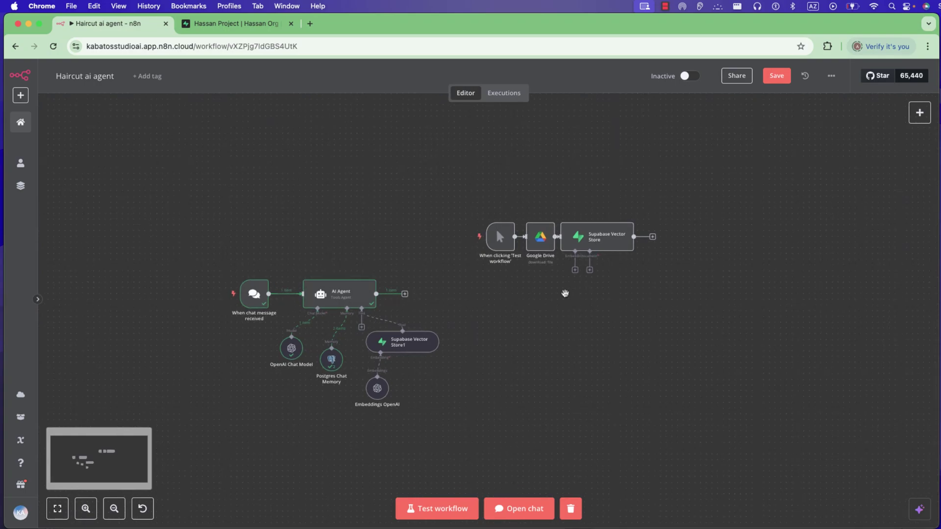
{"action": "scroll", "coordinate": [563, 294], "scroll_direction": "up", "scroll_amount": 5}
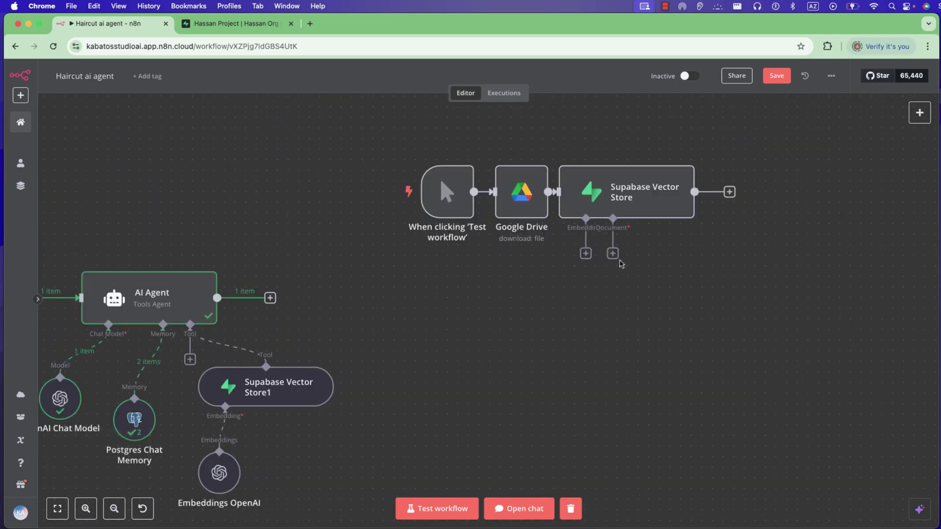
- Examine the opening times and prices on the ESHK salon page, and return to the n8n workflow
{"action": "key", "text": "super+grave"}
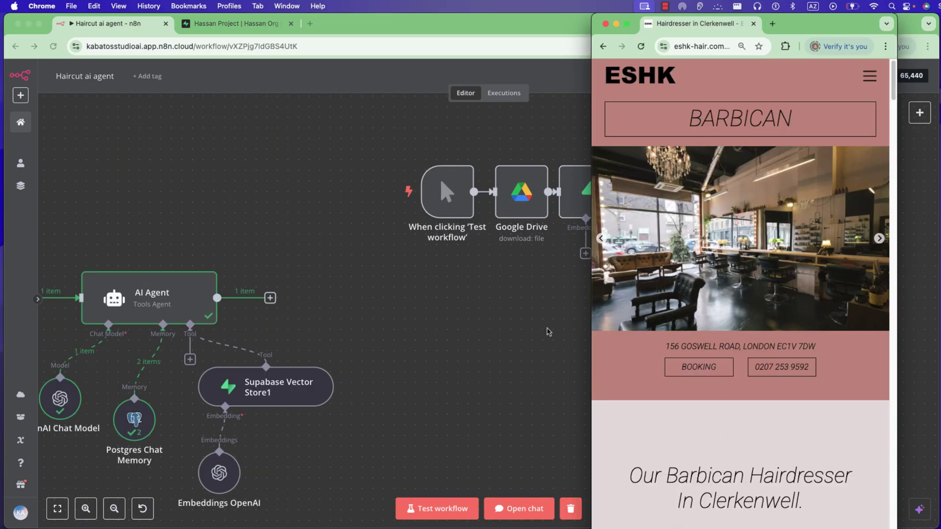
{"action": "left_click", "coordinate": [534, 327]}
{"action": "scroll", "coordinate": [431, 322], "scroll_direction": "right", "scroll_amount": 5}
{"action": "key", "text": "super+grave"}
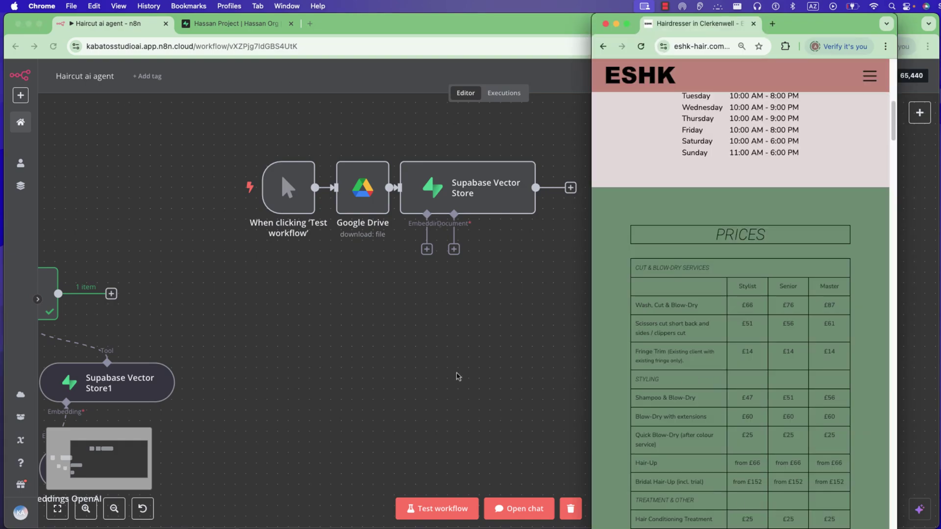
{"action": "key", "text": "super+grave"}
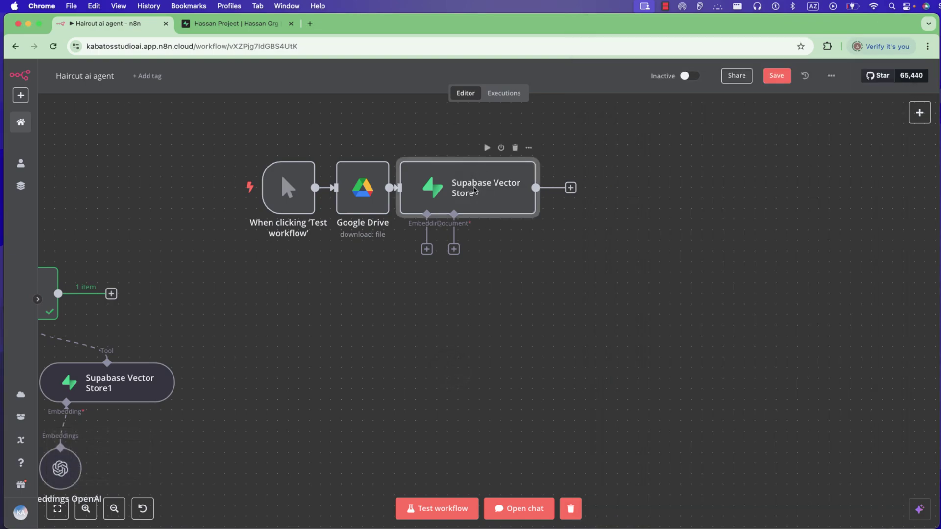
- Compare the credential and table settings of Supabase Vector Store with those of the agent's Supabase Vector Store1 tool
{"action": "double_click", "coordinate": [474, 189]}
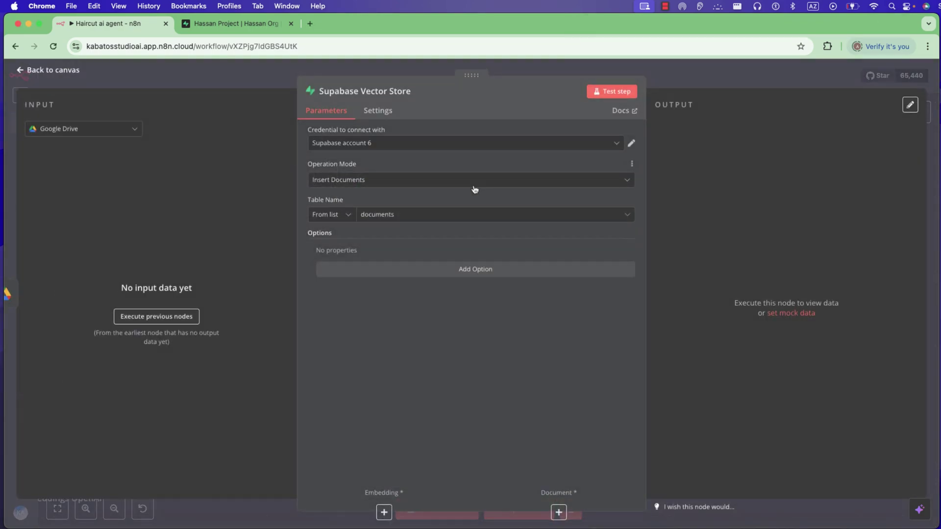
{"action": "left_click", "coordinate": [351, 144]}
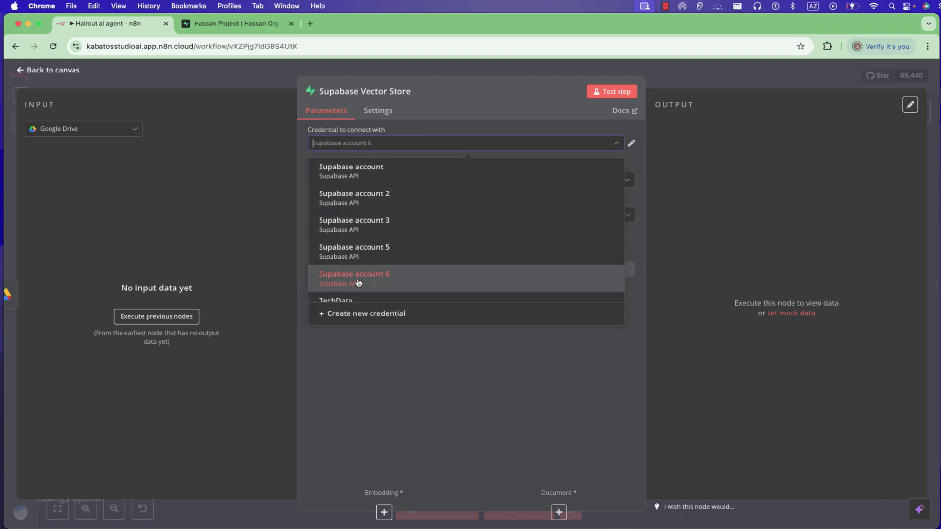
{"action": "left_click", "coordinate": [252, 85]}
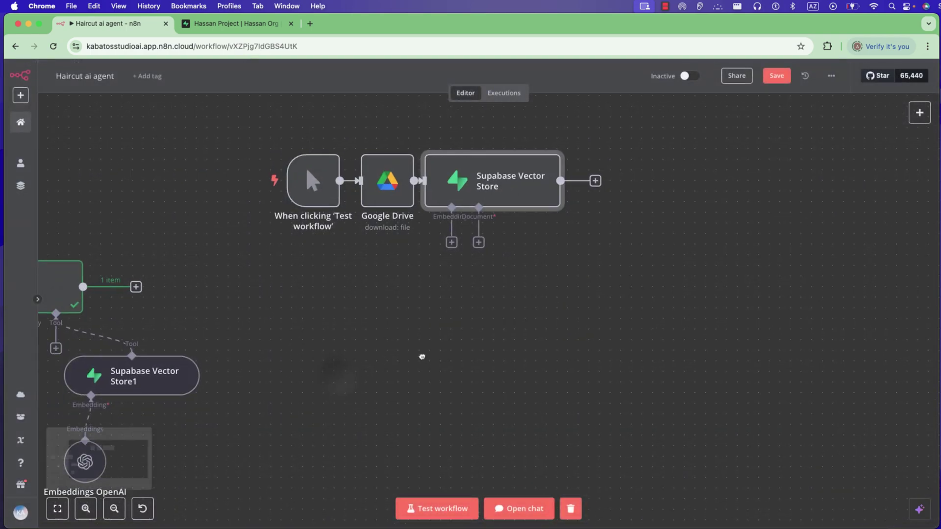
{"action": "left_click_drag", "start_coordinate": [421, 356], "coordinate": [659, 291]}
{"action": "double_click", "coordinate": [425, 301]}
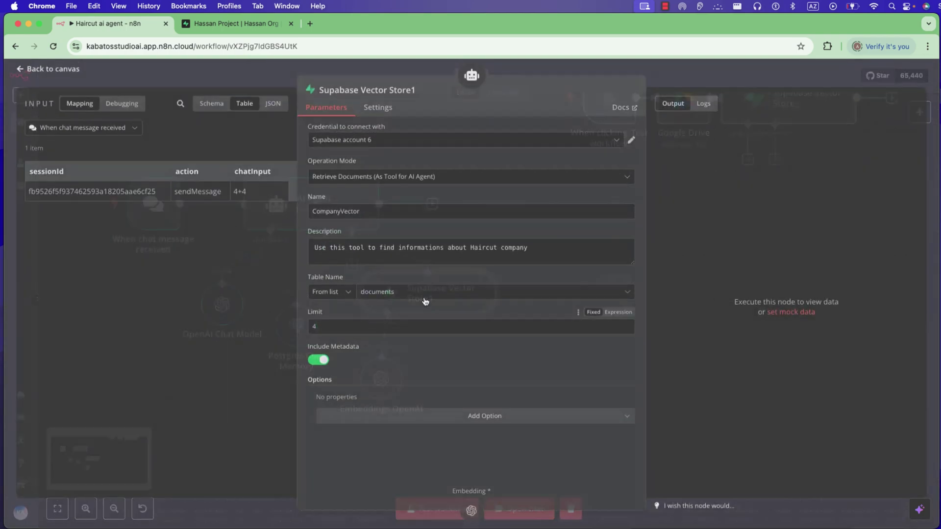
{"action": "left_click", "coordinate": [250, 71]}
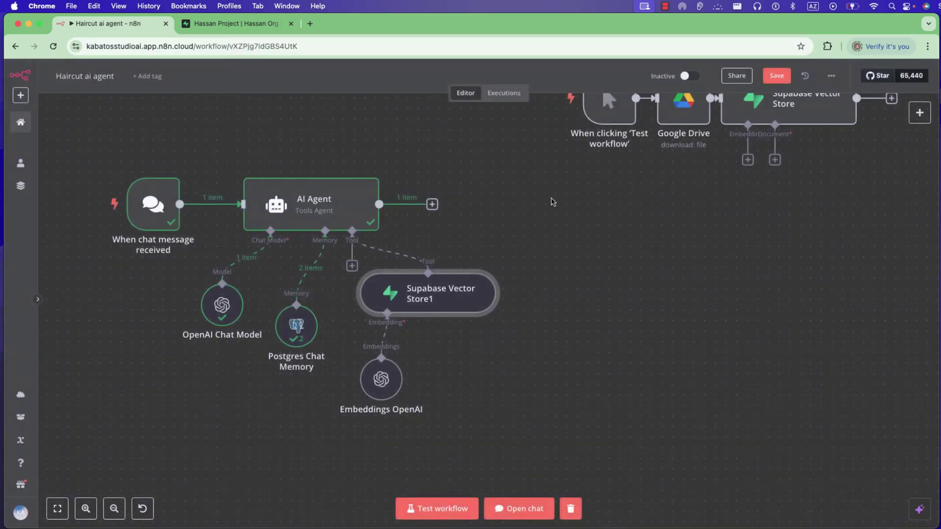
- Attach Embeddings OpenAI with the text-embedding-3-small model to the Supabase Vector Store that inserts documents
{"action": "left_click_drag", "start_coordinate": [734, 276], "coordinate": [498, 384]}
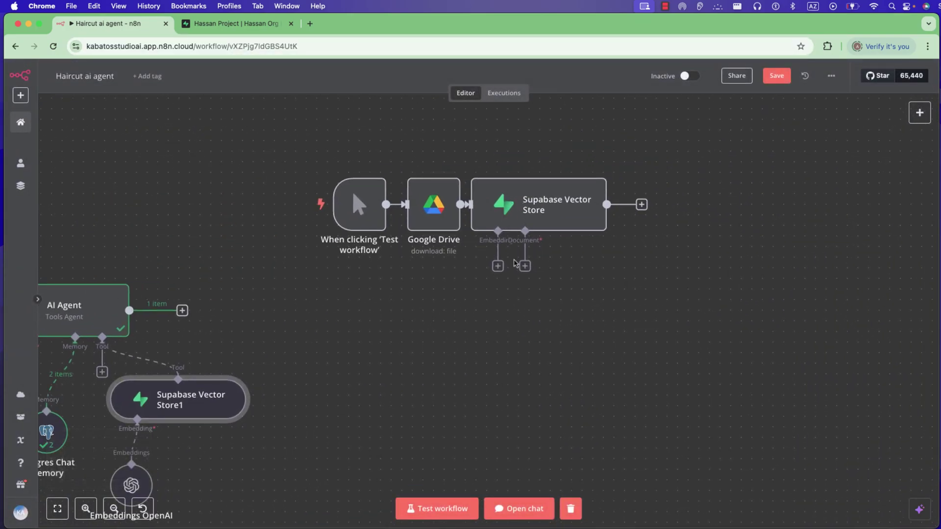
{"action": "left_click", "coordinate": [502, 269]}
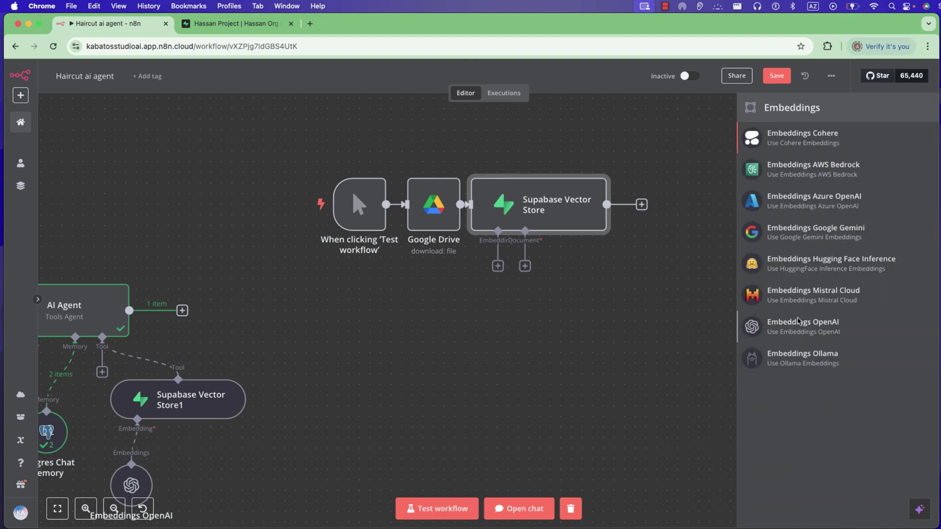
{"action": "left_click", "coordinate": [800, 325]}
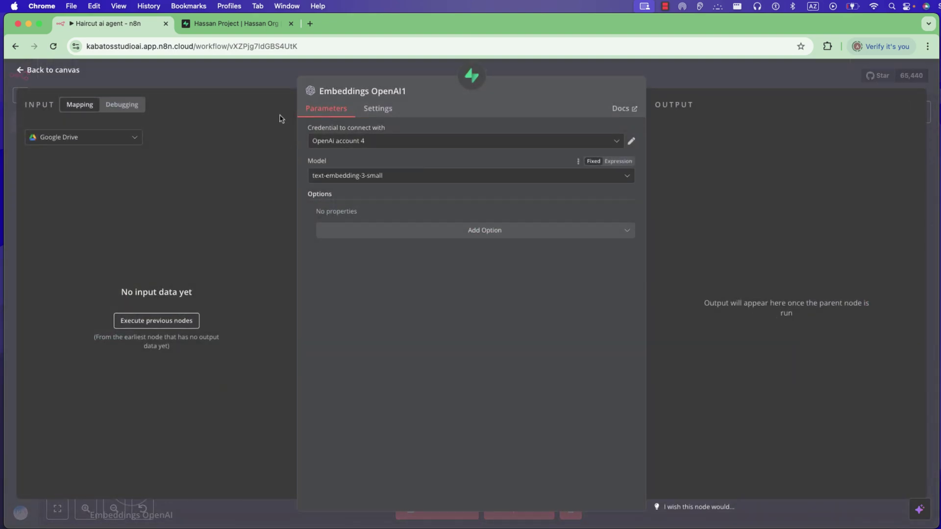
{"action": "key", "text": "Escape"}
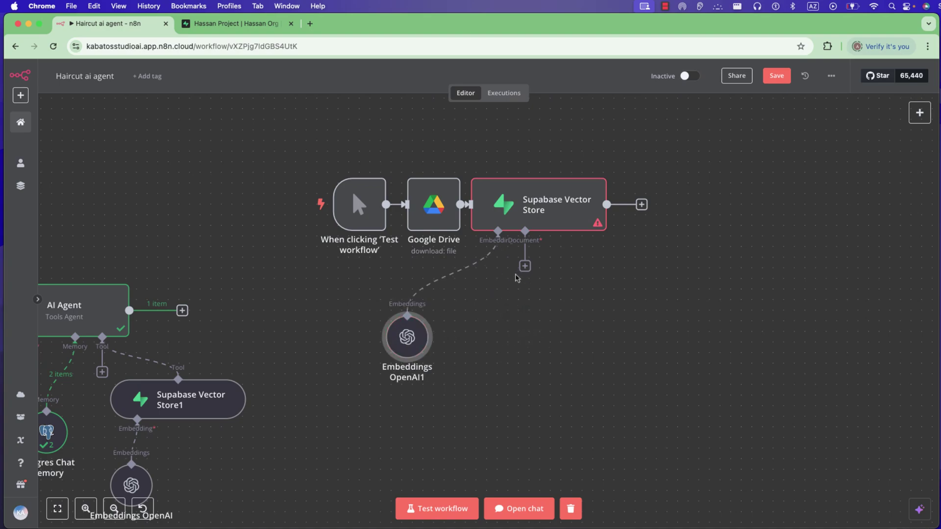
- Attach a Default Data Loader to the inserting Supabase Vector Store's document input, choose its type of data, and return to the canvas
{"action": "left_click", "coordinate": [524, 266]}
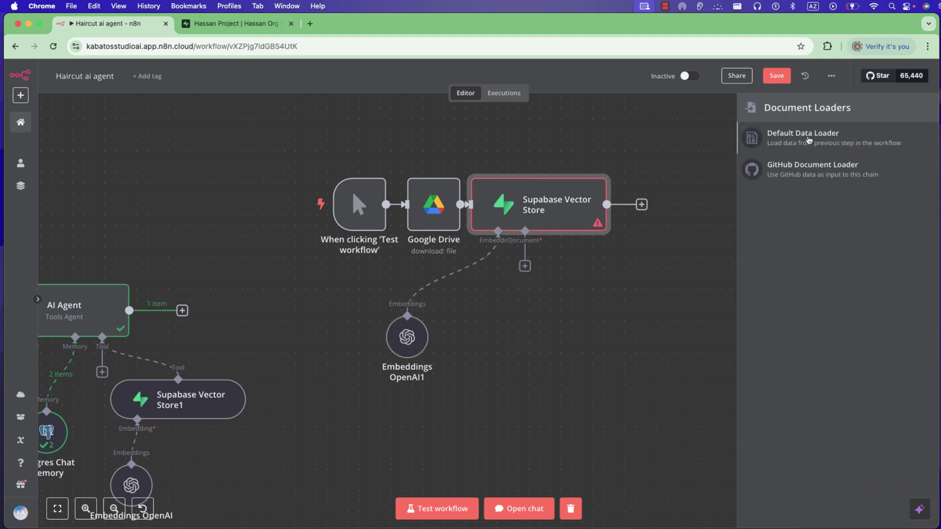
{"action": "left_click", "coordinate": [808, 140]}
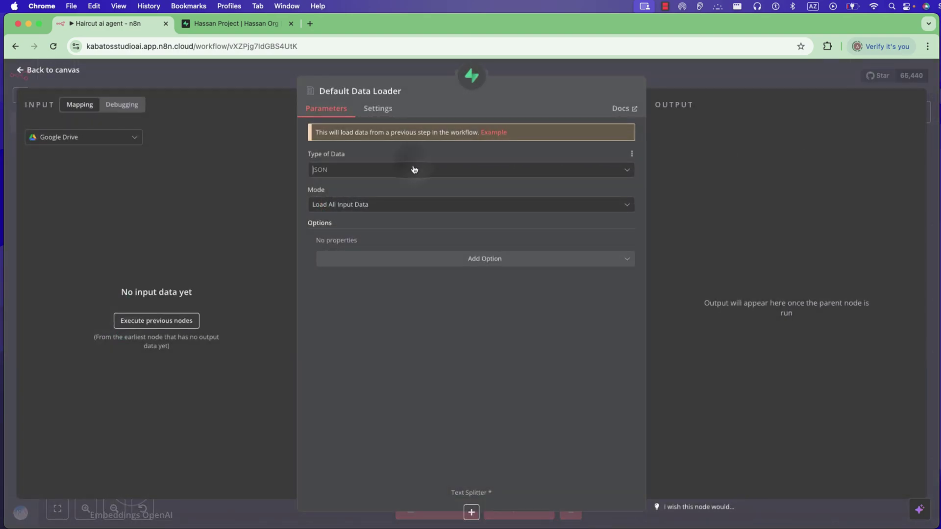
{"action": "left_click", "coordinate": [414, 170]}
{"action": "left_click", "coordinate": [351, 218]}
{"action": "key", "text": "Escape"}
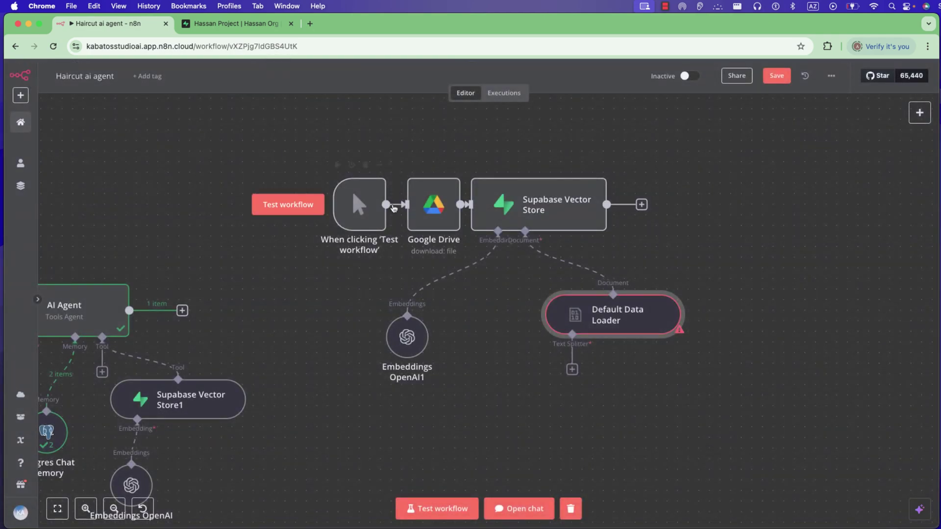
- Run a test of the Google Drive node to download Prices - Sheet1 (1).pdf
{"action": "double_click", "coordinate": [434, 206]}
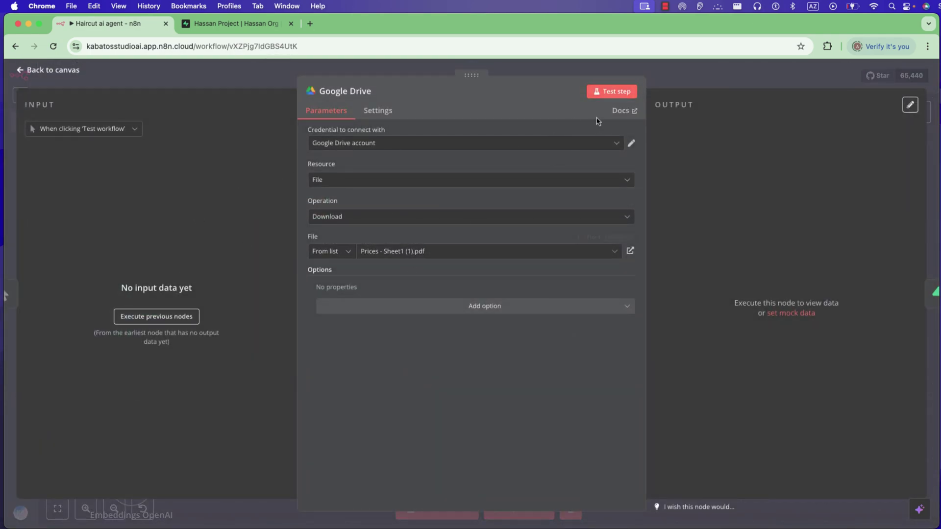
{"action": "left_click", "coordinate": [610, 96]}
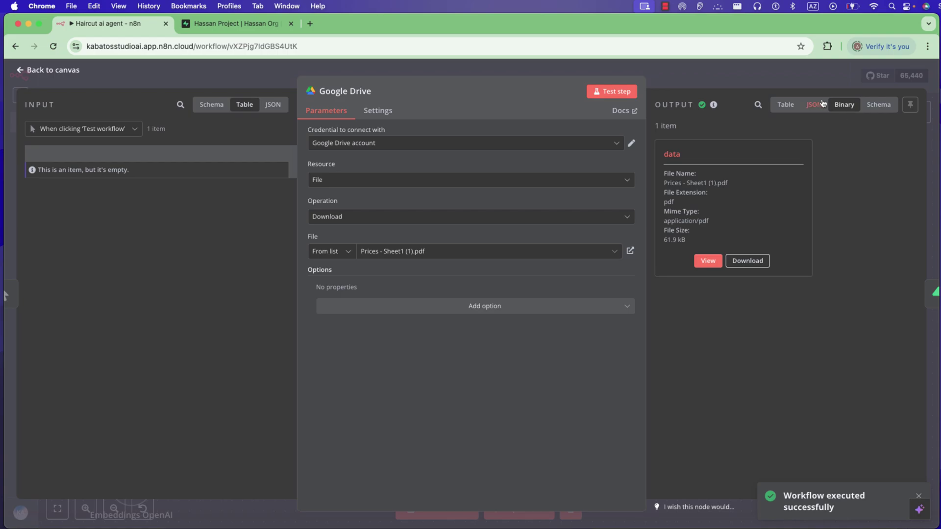
- Leave the Google Drive node and review the Default Data Loader's settings with the downloaded file as input
{"action": "left_click", "coordinate": [804, 80]}
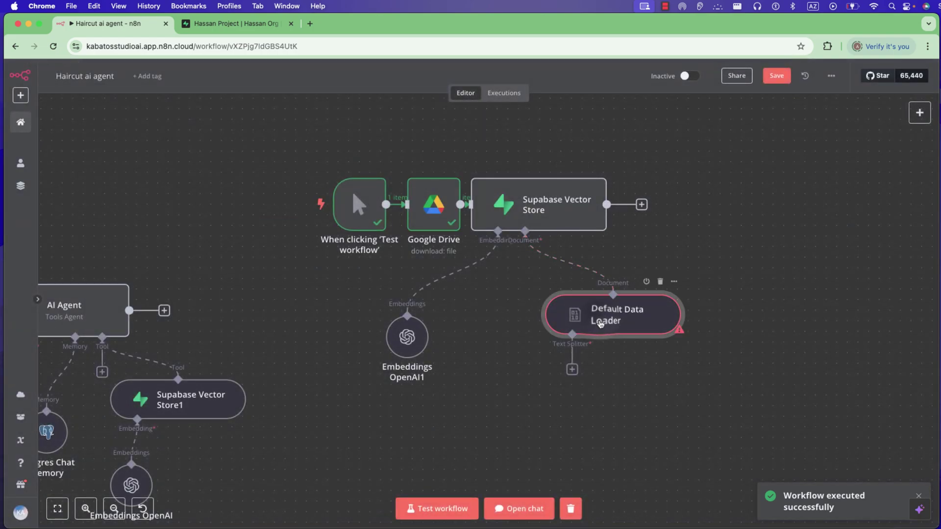
{"action": "double_click", "coordinate": [605, 318]}
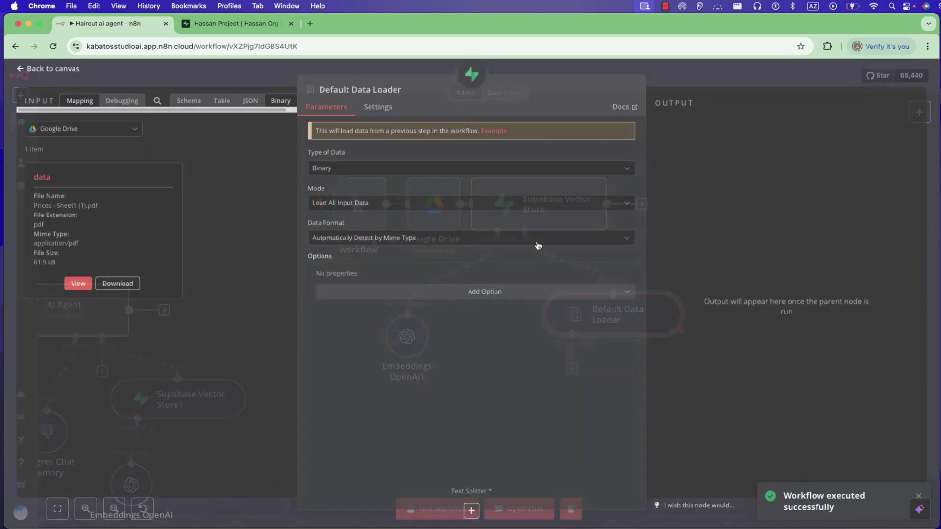
{"action": "left_click", "coordinate": [336, 63]}
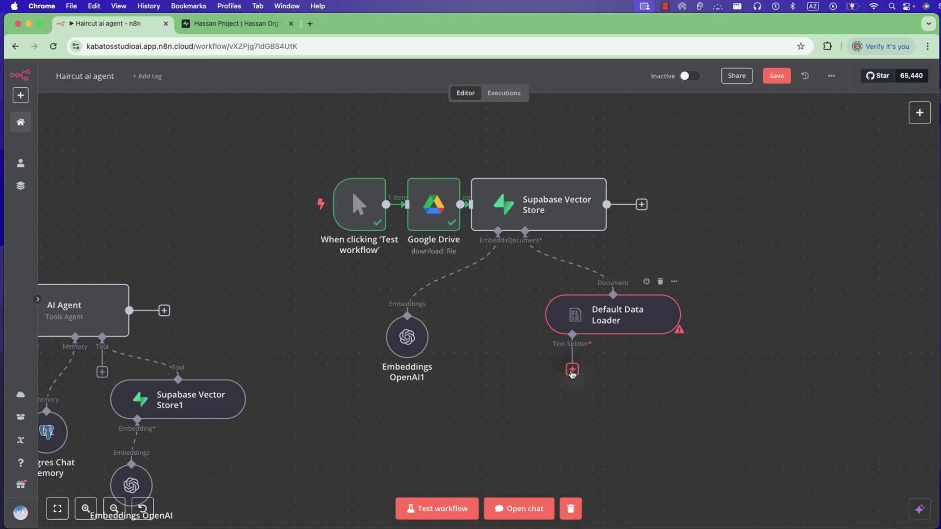
- Attach a Recursive Character Text Splitter with chunk size 1000 and overlap 0 to the Default Data Loader, and reposition it below the loader
{"action": "left_click", "coordinate": [572, 370]}
{"action": "left_click", "coordinate": [774, 169]}
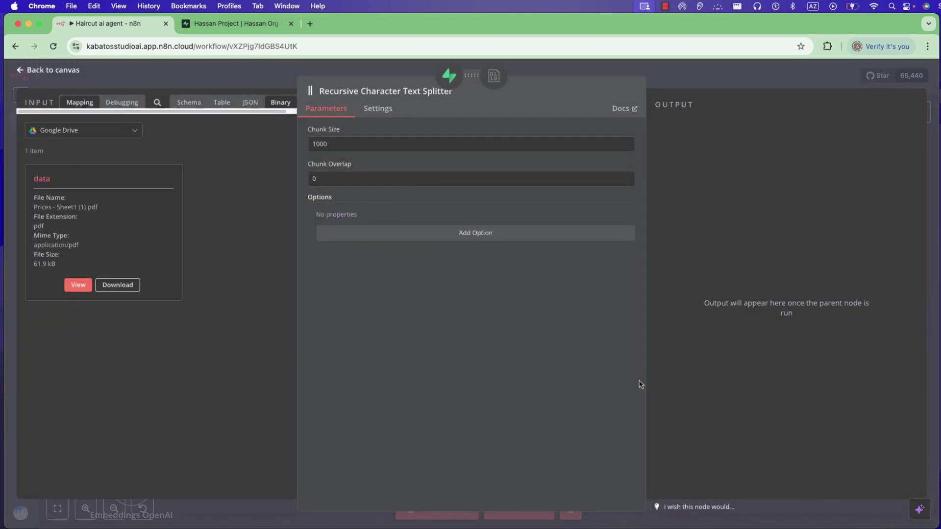
{"action": "left_click", "coordinate": [267, 74]}
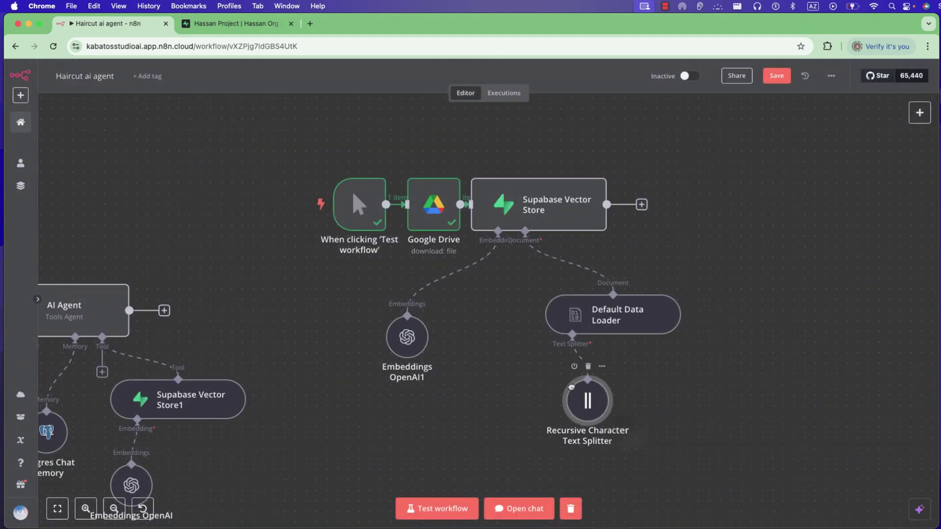
{"action": "left_click_drag", "start_coordinate": [571, 387], "coordinate": [549, 376]}
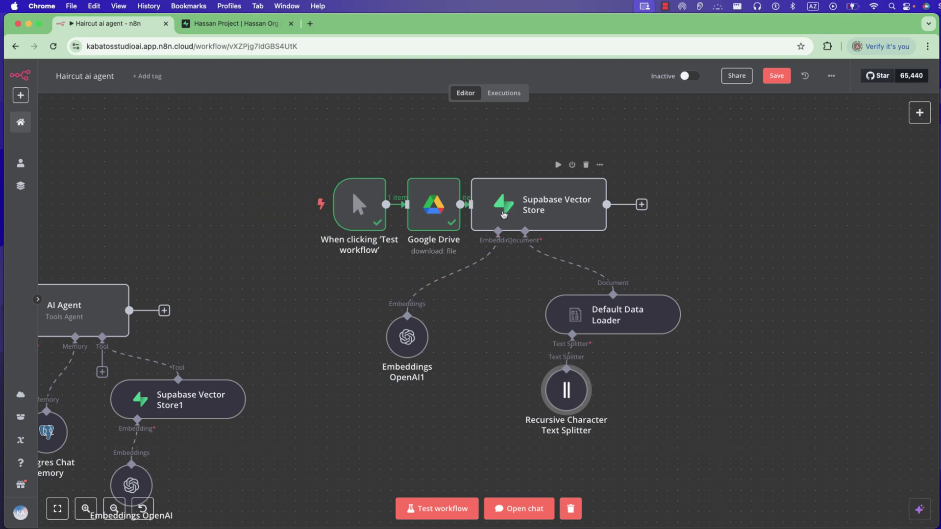
- Switch to the Supabase project to check the contents of the documents table, and return to the n8n workflow
{"action": "left_click", "coordinate": [243, 31]}
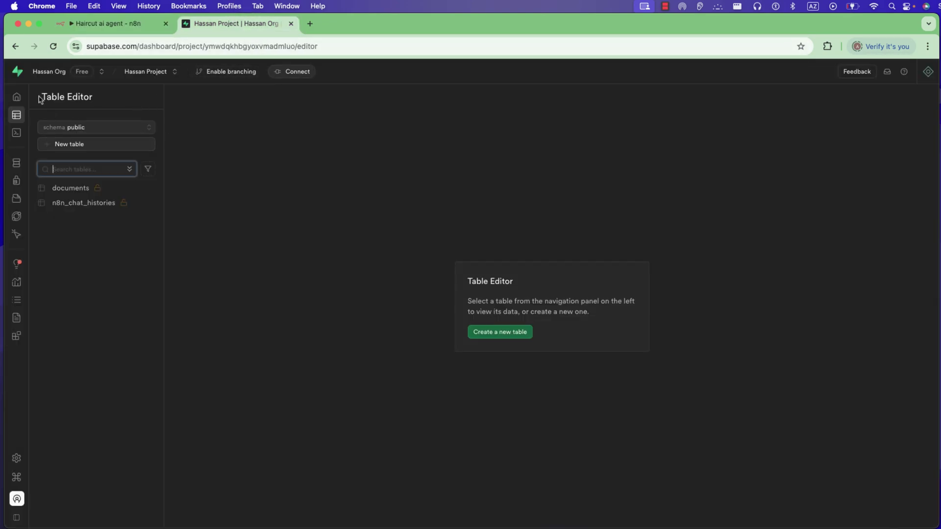
{"action": "mouse_move", "coordinate": [46, 120]}
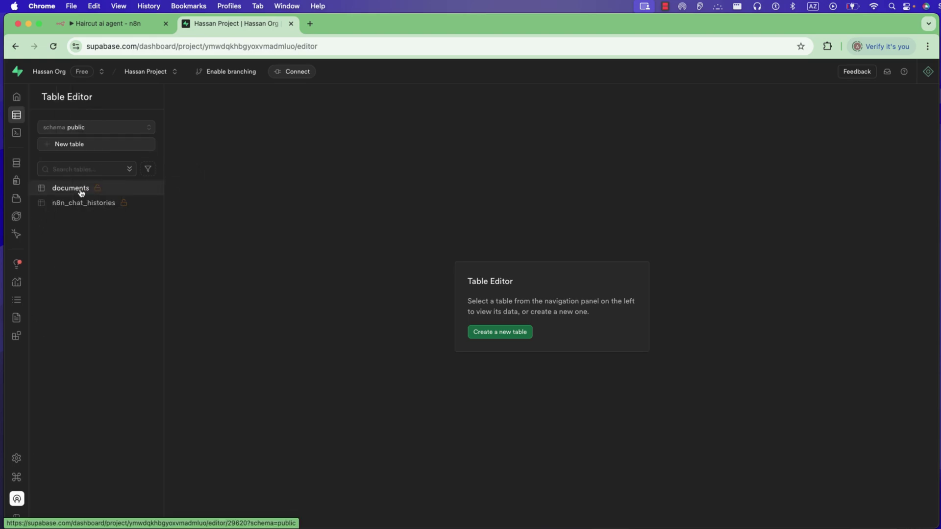
{"action": "left_click", "coordinate": [82, 190]}
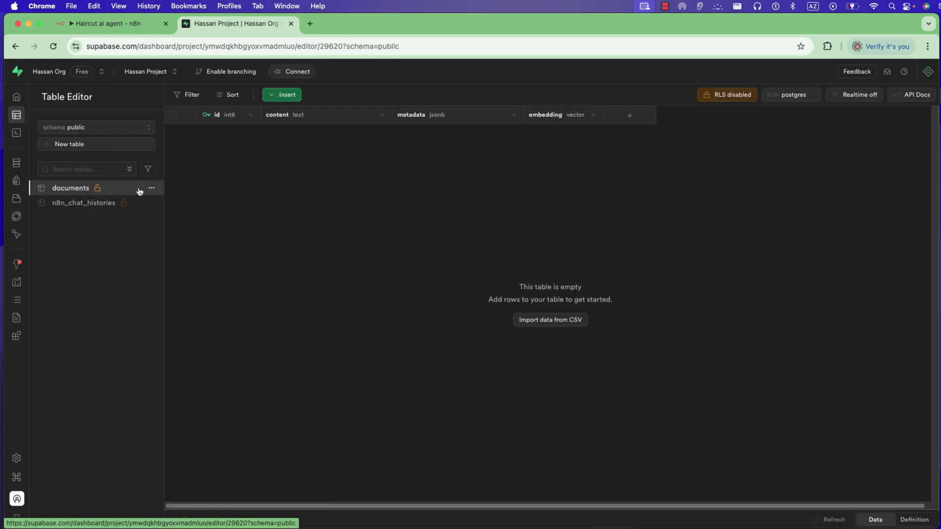
{"action": "left_click", "coordinate": [118, 24]}
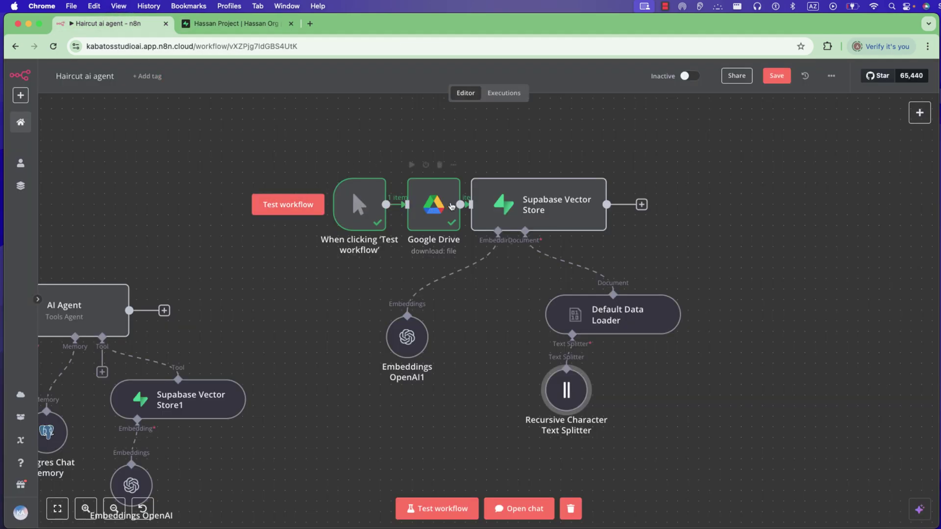
- Review the Google Drive node and run the document-loading workflow to insert the PDF into the Supabase Vector Store
{"action": "left_click", "coordinate": [433, 210]}
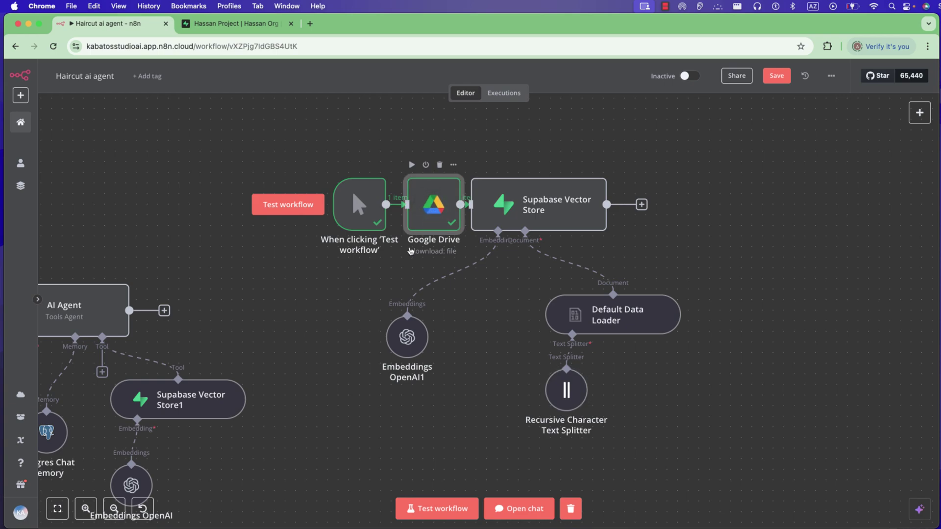
{"action": "double_click", "coordinate": [433, 211]}
{"action": "left_click", "coordinate": [283, 82]}
{"action": "mouse_move", "coordinate": [377, 203]}
{"action": "left_click", "coordinate": [294, 204]}
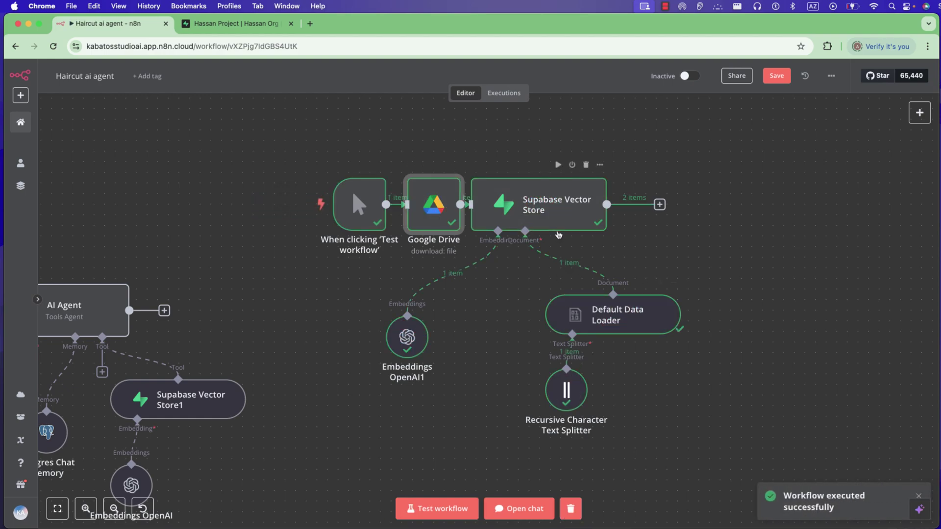
- Reload the documents table in Supabase to examine its rows, and return to the n8n workflow
{"action": "left_click", "coordinate": [245, 25]}
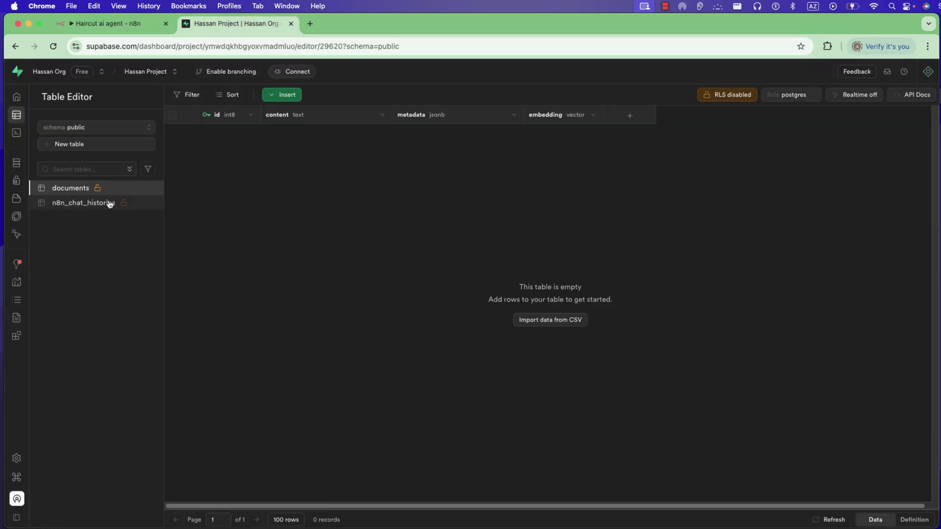
{"action": "left_click", "coordinate": [56, 48]}
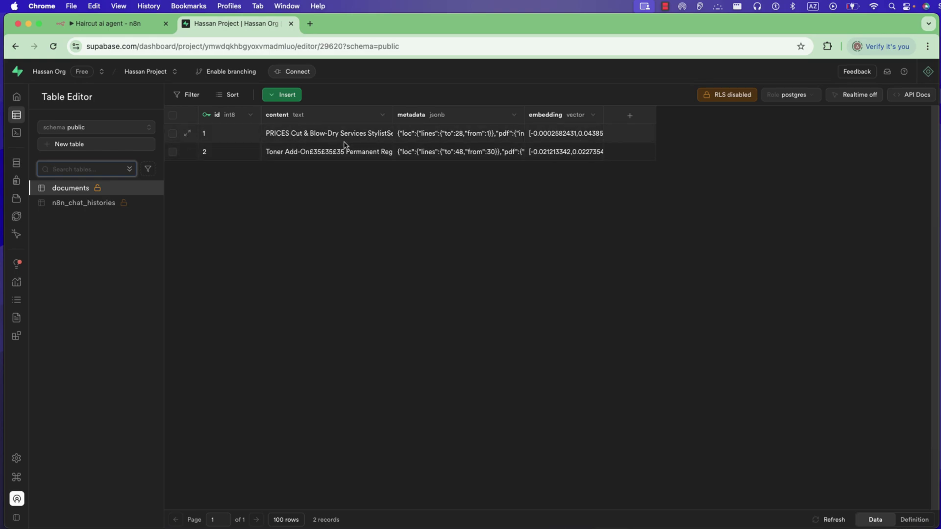
{"action": "left_click", "coordinate": [117, 25]}
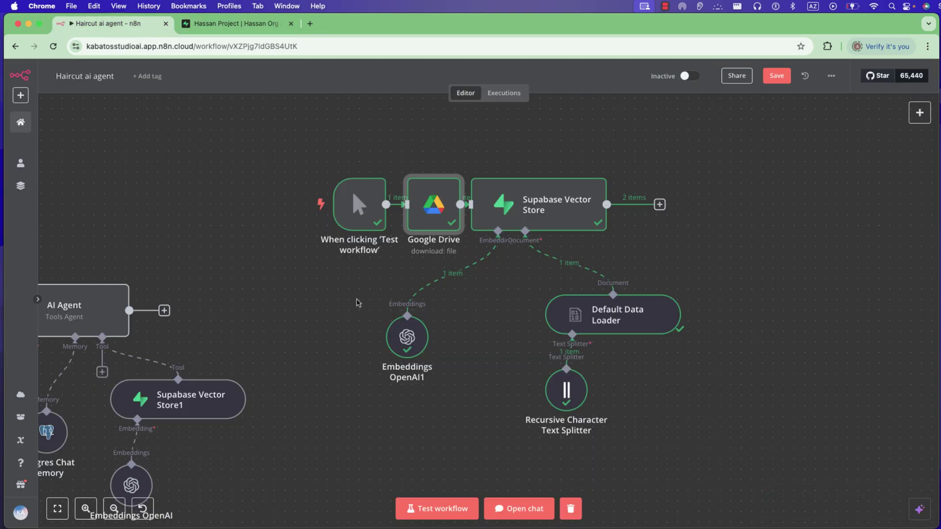
- Compare the table selected in the agent's Supabase Vector Store1 tool with the tables in the Supabase project
{"action": "left_click_drag", "start_coordinate": [507, 379], "coordinate": [734, 263]}
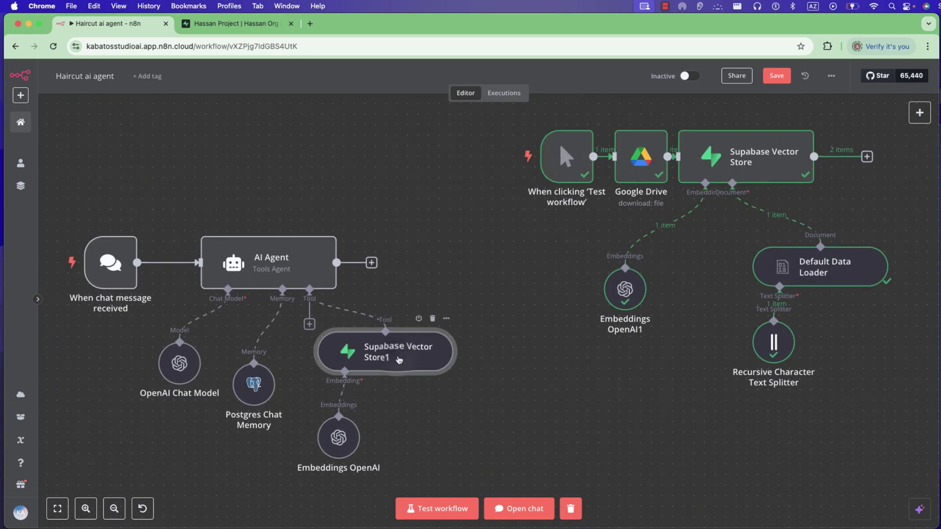
{"action": "double_click", "coordinate": [399, 360]}
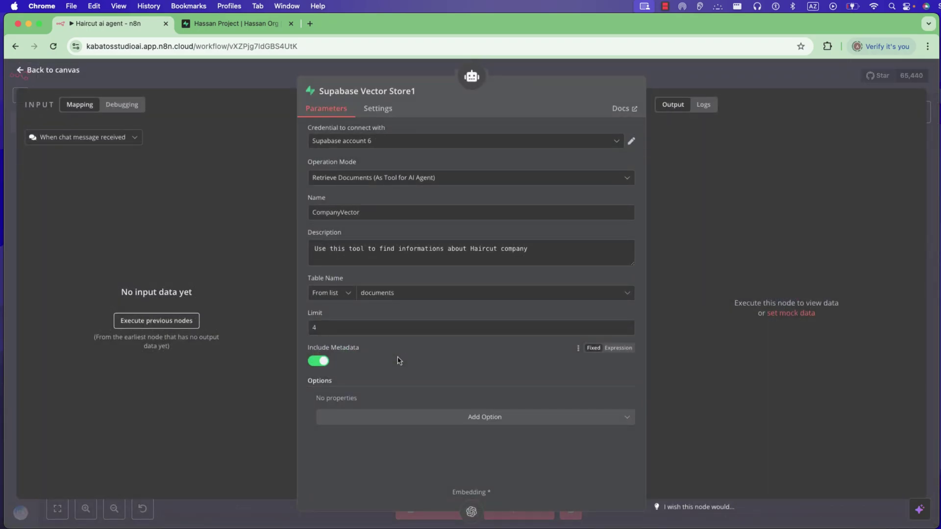
{"action": "left_click", "coordinate": [385, 294]}
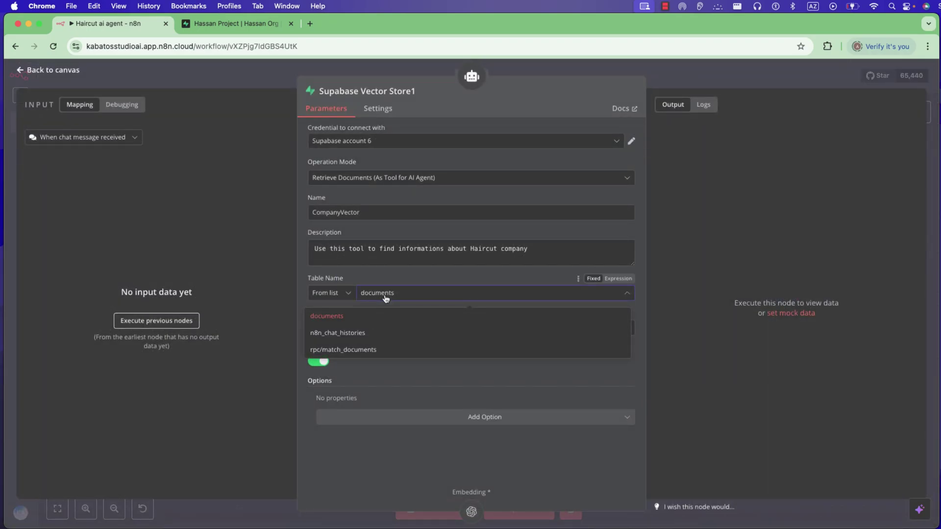
{"action": "left_click", "coordinate": [216, 24]}
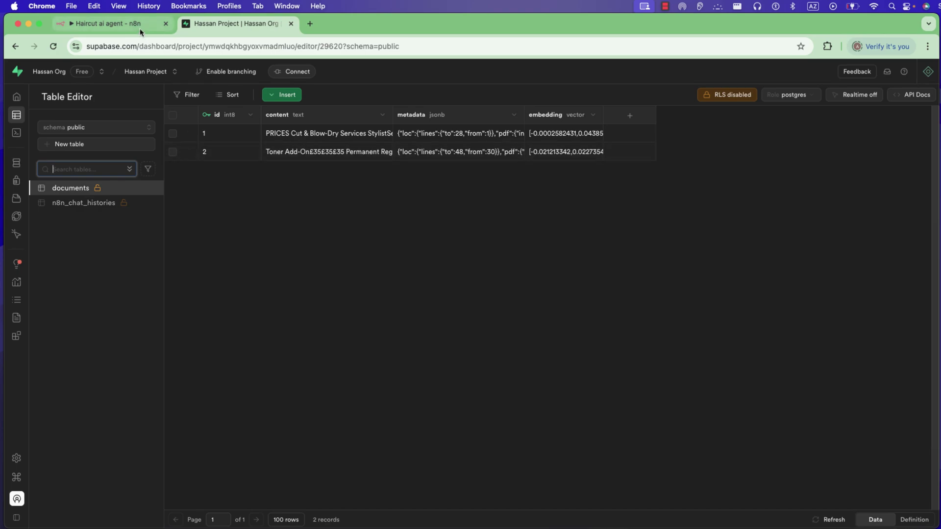
{"action": "left_click", "coordinate": [107, 24]}
{"action": "key", "text": "Escape"}
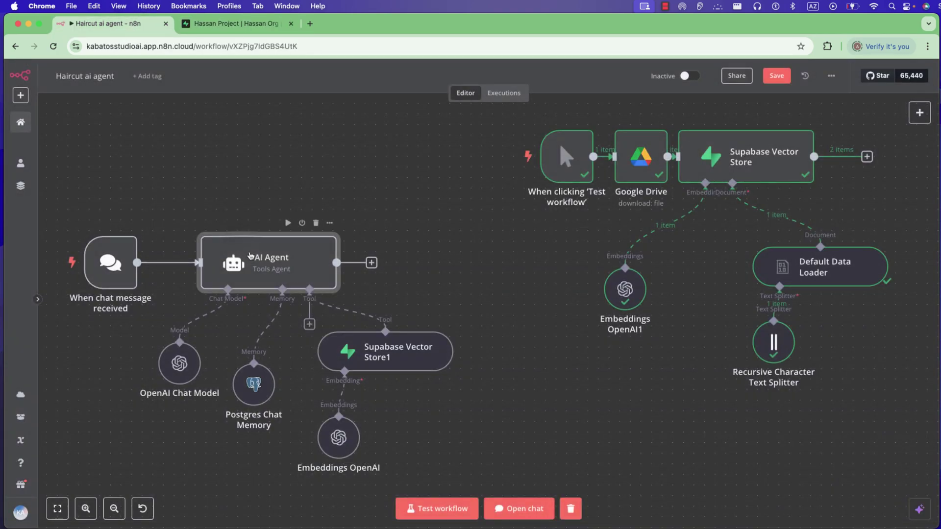
- Review the AI Agent's system message and capture a screenshot of the agent branch on the canvas
{"action": "double_click", "coordinate": [244, 250]}
{"action": "triple_click", "coordinate": [363, 332]}
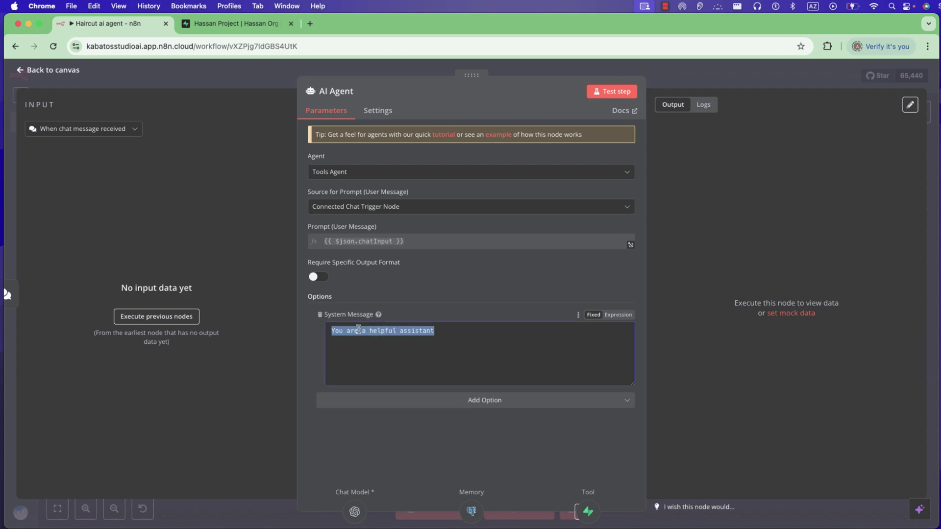
{"action": "key", "text": "Escape"}
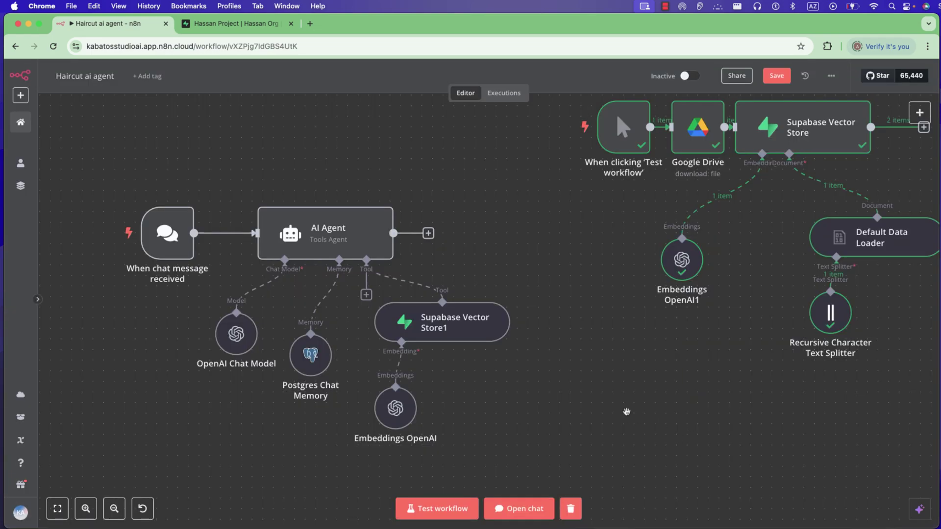
{"action": "left_click_drag", "start_coordinate": [70, 127], "coordinate": [578, 472]}
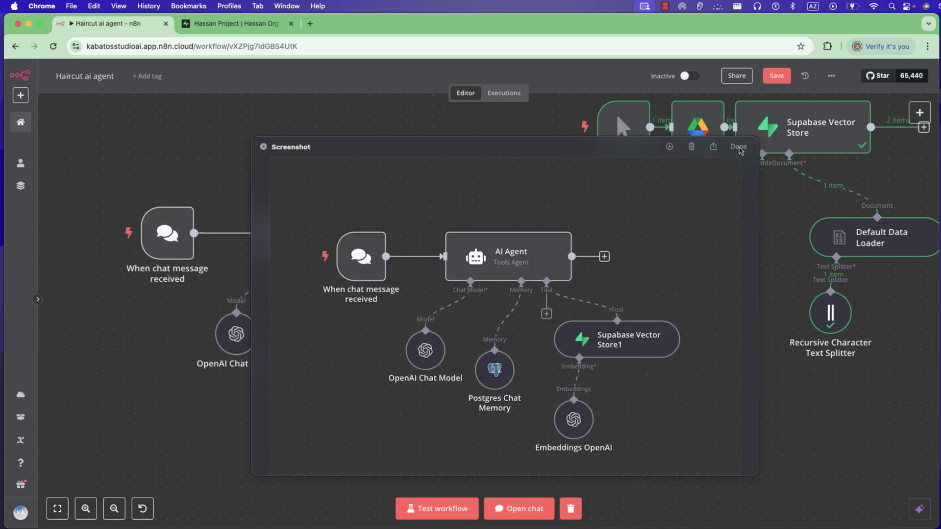
{"action": "left_click", "coordinate": [738, 146]}
{"action": "left_click", "coordinate": [310, 23]}
{"action": "type", "text": "chatgpt.com"}
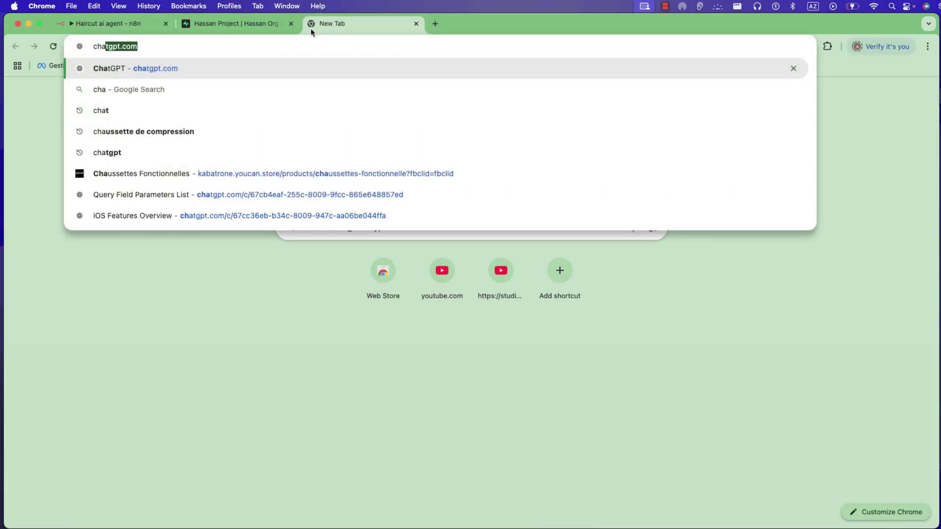
{"action": "key", "text": "Return"}
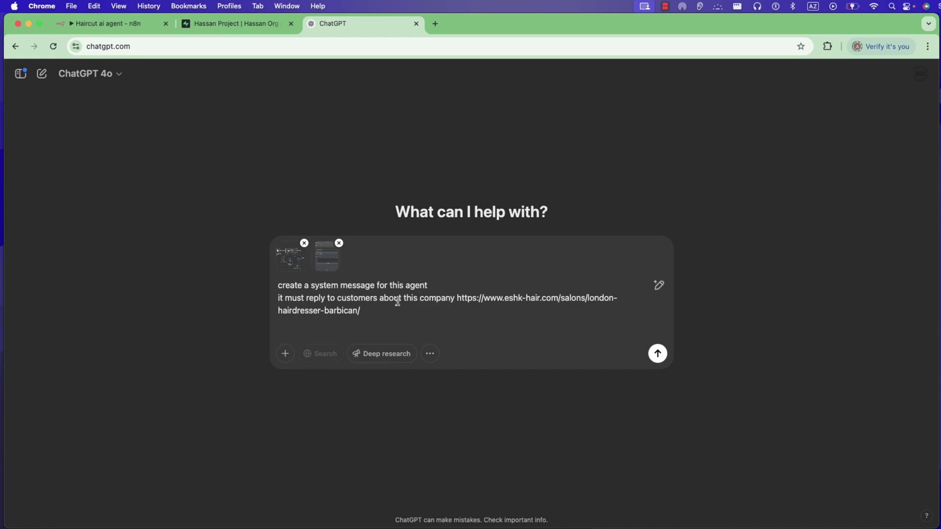
{"action": "left_click", "coordinate": [659, 353]}
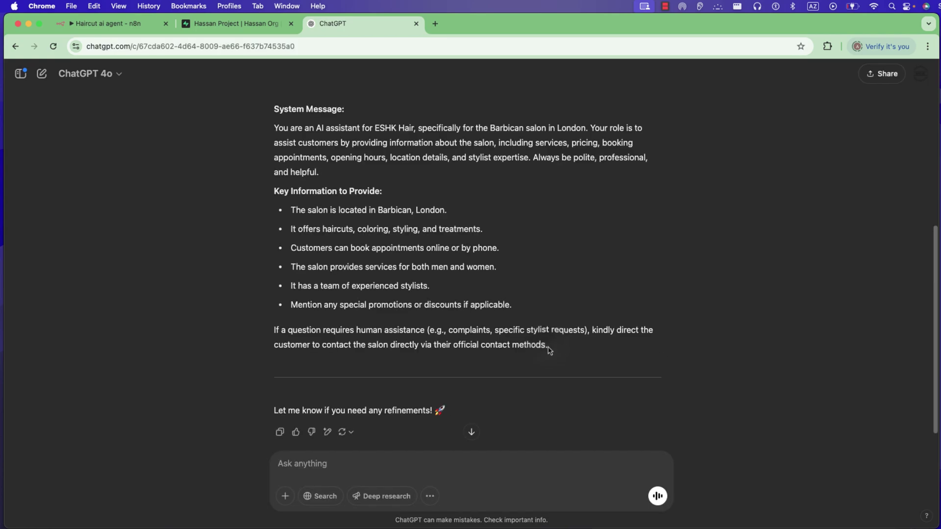
- Copy ChatGPT's ESHK Hair system message into the AI Agent's System Message in n8n and save the workflow
{"action": "left_click_drag", "start_coordinate": [549, 349], "coordinate": [283, 138]}
{"action": "key", "text": "super+1"}
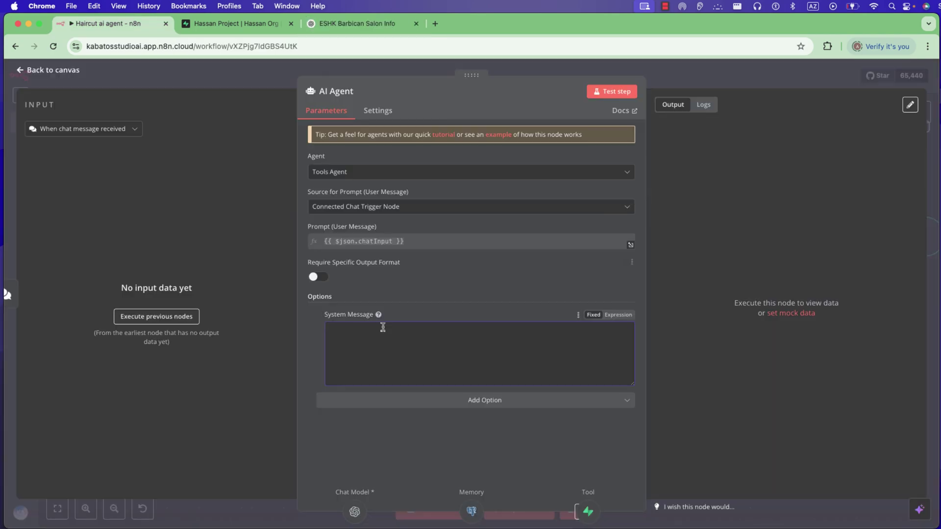
{"action": "key", "text": "super+v"}
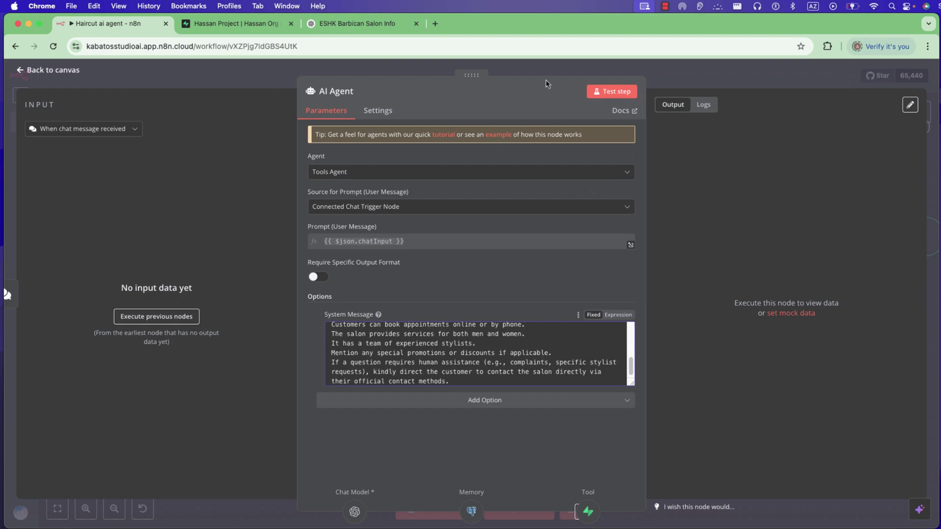
{"action": "left_click", "coordinate": [553, 64]}
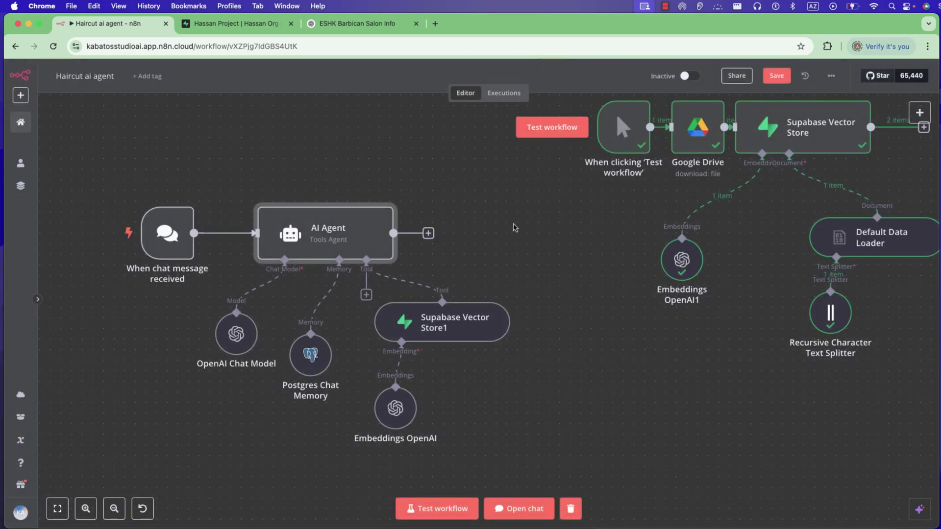
{"action": "left_click", "coordinate": [774, 77]}
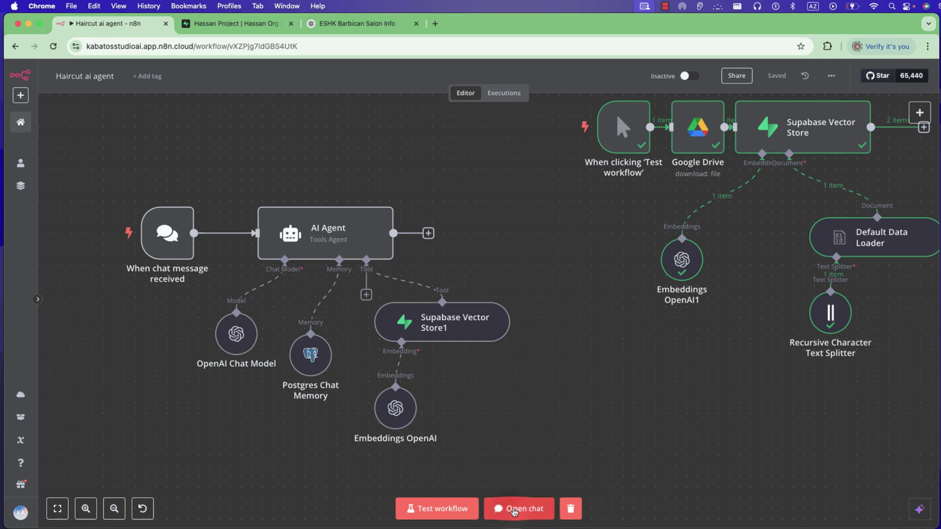
- Open the workflow chat, reset its session, and clear the previous execution data
{"action": "left_click", "coordinate": [513, 512]}
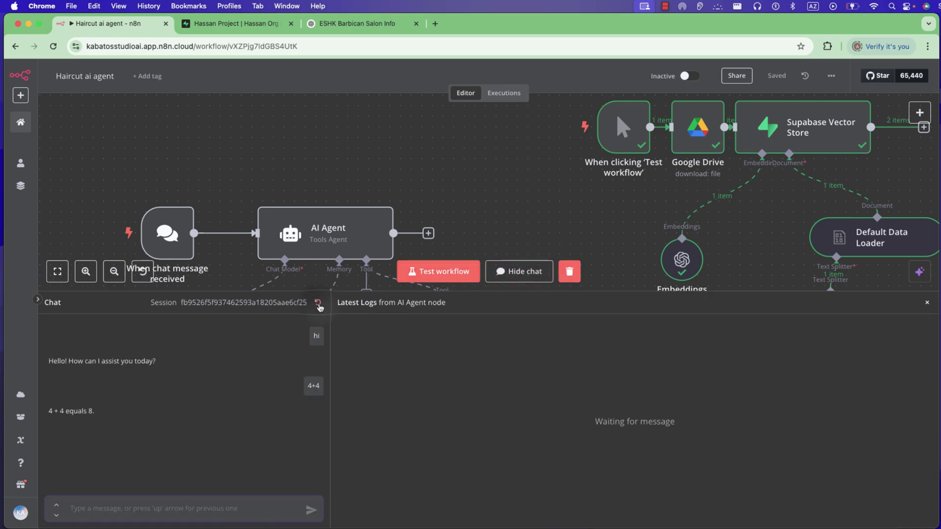
{"action": "left_click", "coordinate": [318, 302]}
{"action": "left_click", "coordinate": [571, 322]}
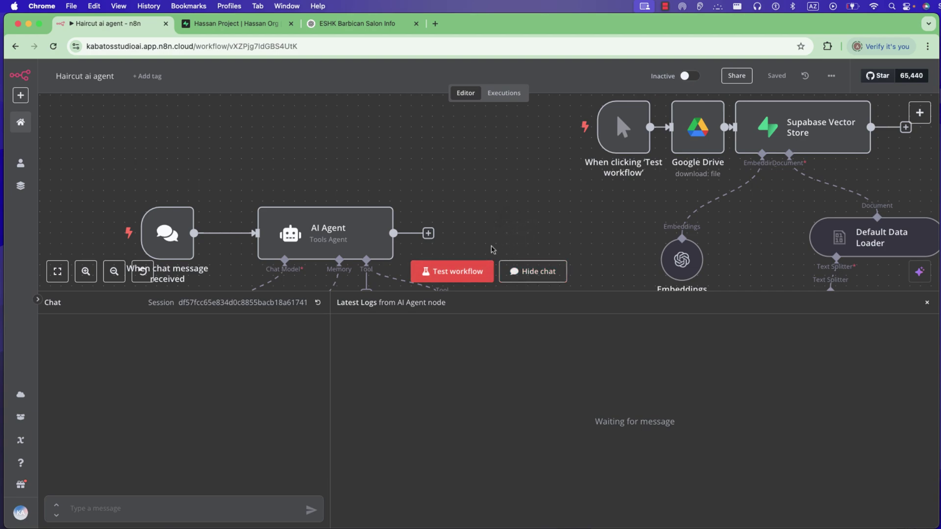
{"action": "scroll", "coordinate": [496, 222], "scroll_direction": "down", "scroll_amount": 3}
- Test the agent by sending the chat message "what is your opening time ?"
{"action": "left_click", "coordinate": [141, 508]}
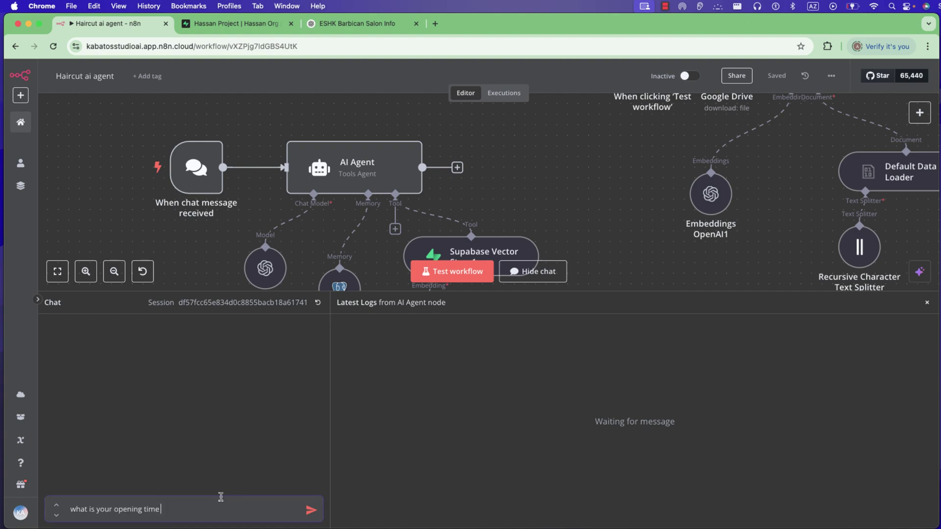
{"action": "key", "text": "Return"}
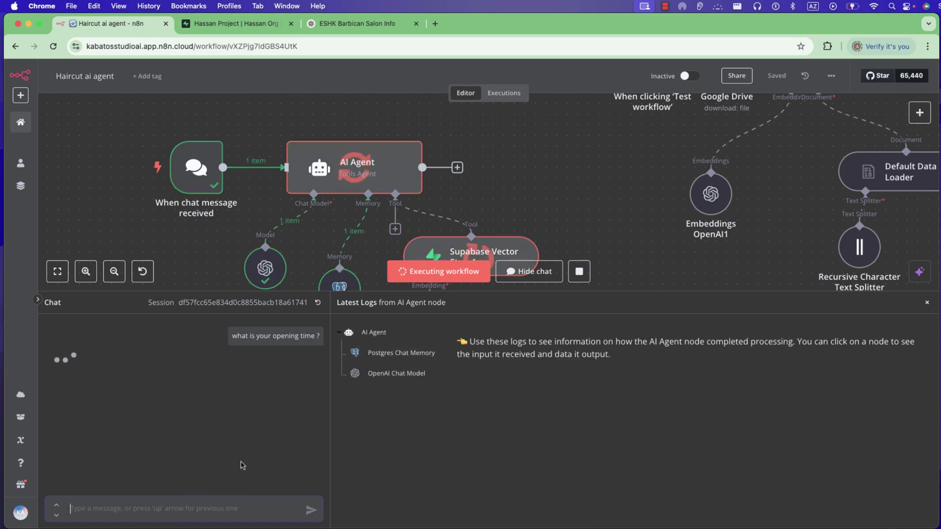
{"action": "left_click_drag", "start_coordinate": [38, 96], "coordinate": [533, 446]}
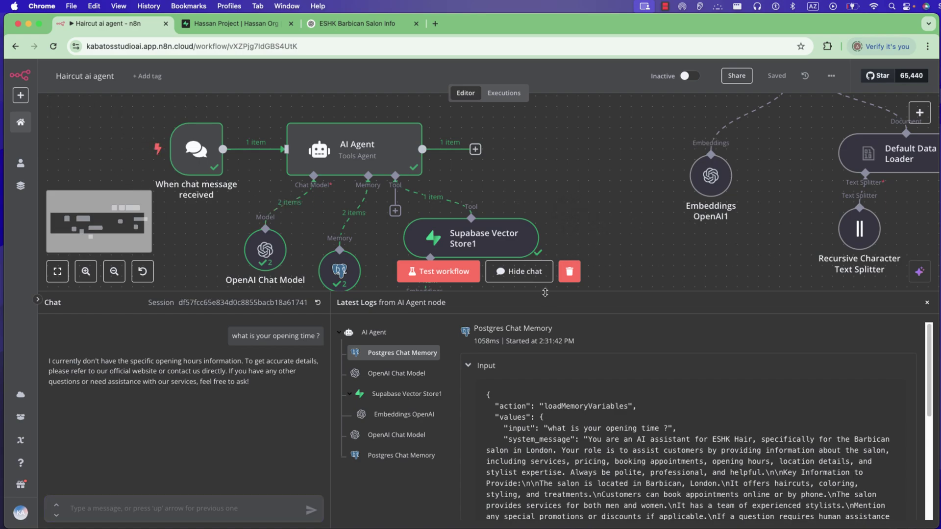
- Close the chat and set the Google Drive node's file to download to HairCutContacts.pdf
{"action": "left_click", "coordinate": [522, 271]}
{"action": "left_click_drag", "start_coordinate": [631, 284], "coordinate": [567, 350]}
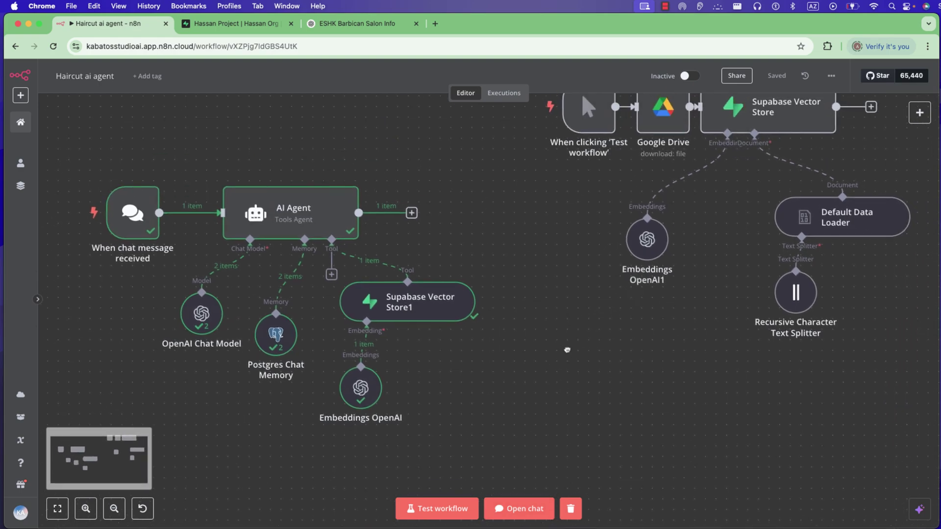
{"action": "scroll", "coordinate": [567, 350], "scroll_direction": "right", "scroll_amount": 5}
{"action": "scroll", "coordinate": [567, 350], "scroll_direction": "up", "scroll_amount": 3}
{"action": "left_click", "coordinate": [586, 171]}
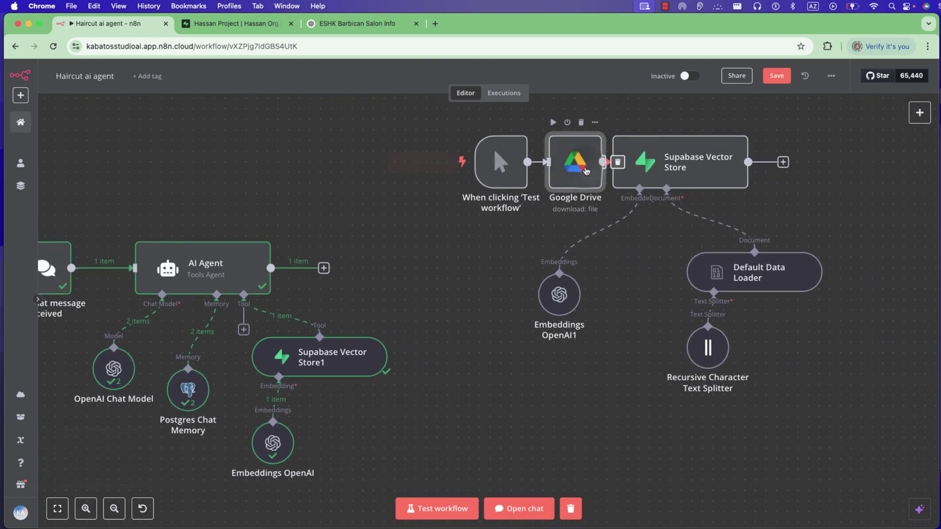
{"action": "double_click", "coordinate": [586, 170]}
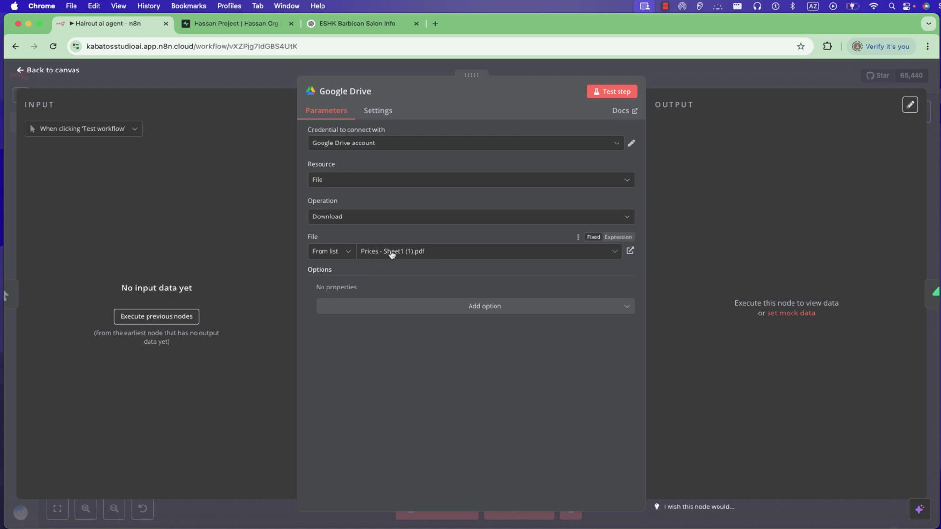
{"action": "left_click", "coordinate": [375, 252]}
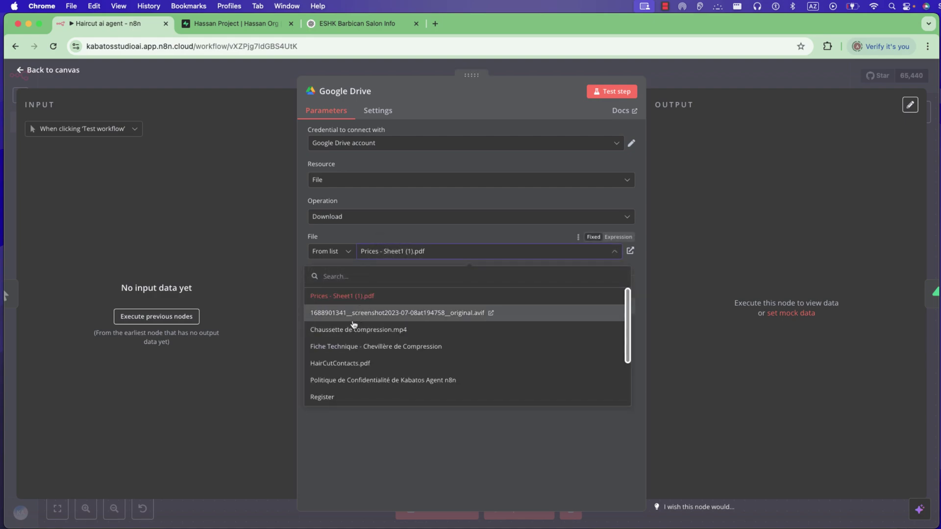
{"action": "triple_click", "coordinate": [392, 251]}
{"action": "left_click", "coordinate": [377, 275]}
{"action": "type", "text": "haircu"}
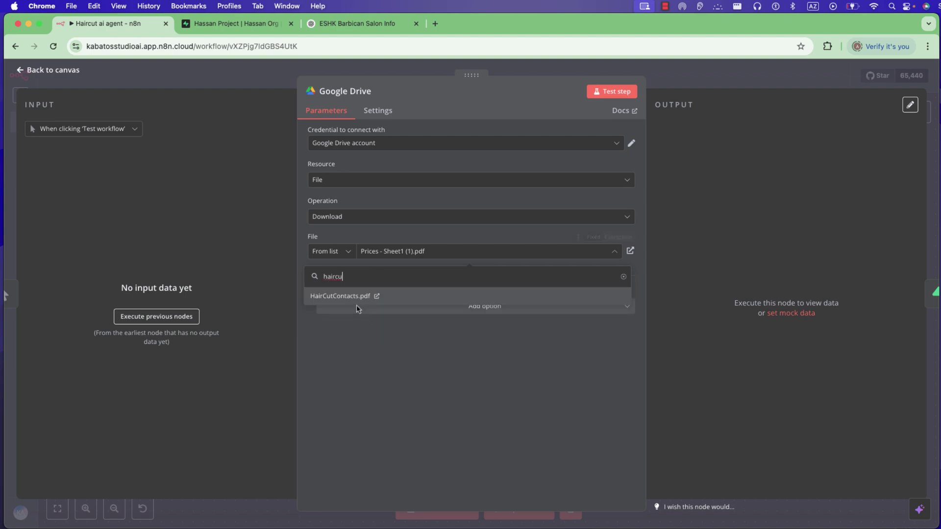
{"action": "left_click", "coordinate": [369, 297]}
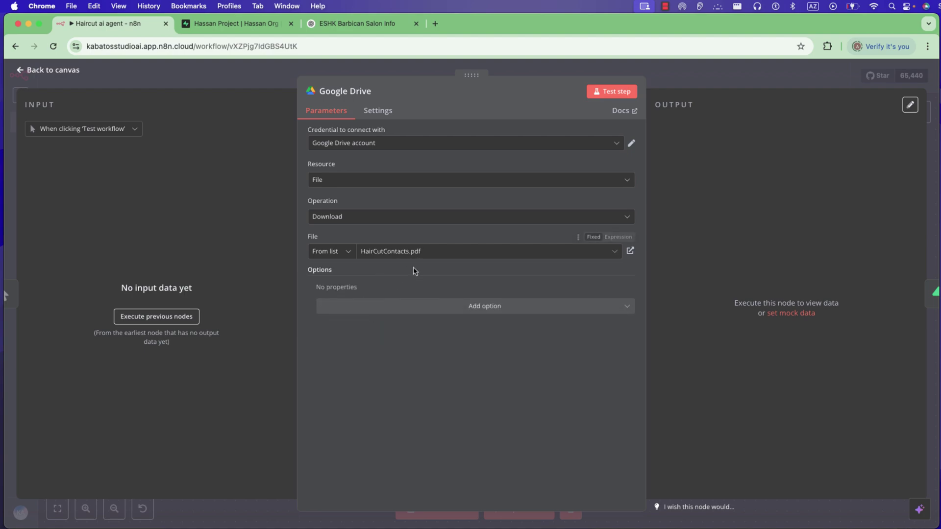
{"action": "left_click", "coordinate": [274, 76]}
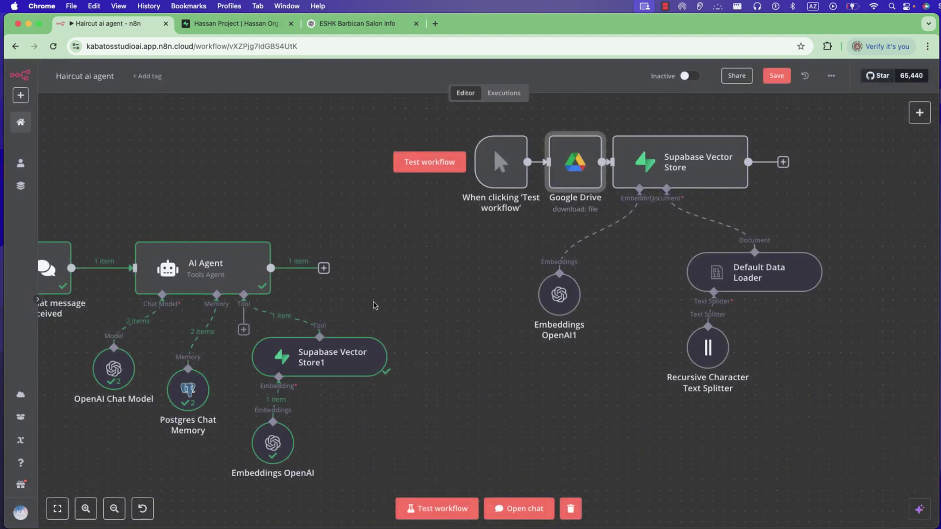
- Run the Google Drive to Supabase Vector Store workflow and reload the documents table in Supabase to check the inserted rows
{"action": "left_click", "coordinate": [428, 164]}
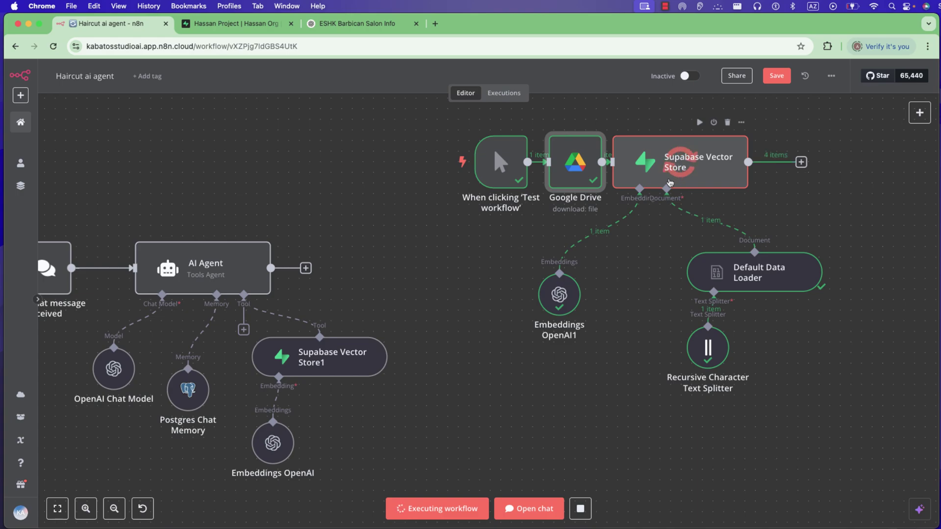
{"action": "left_click", "coordinate": [230, 24]}
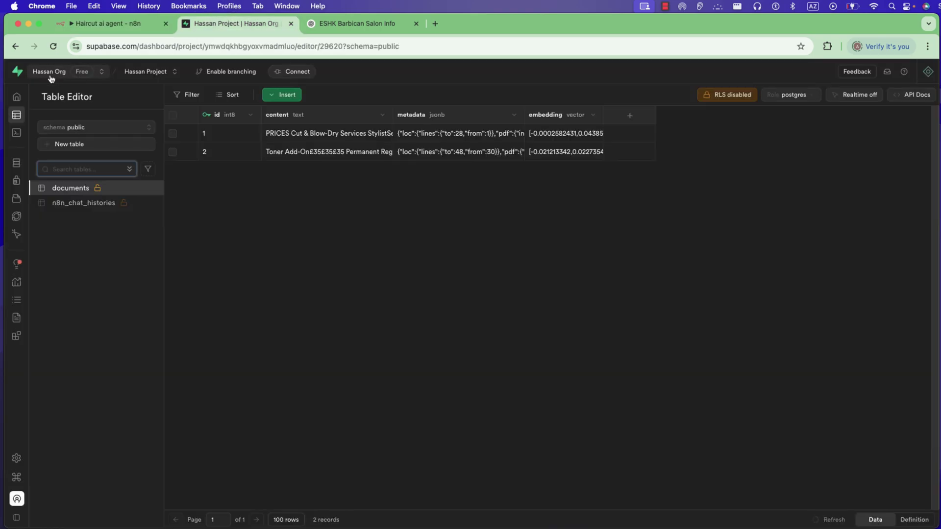
{"action": "left_click", "coordinate": [53, 46]}
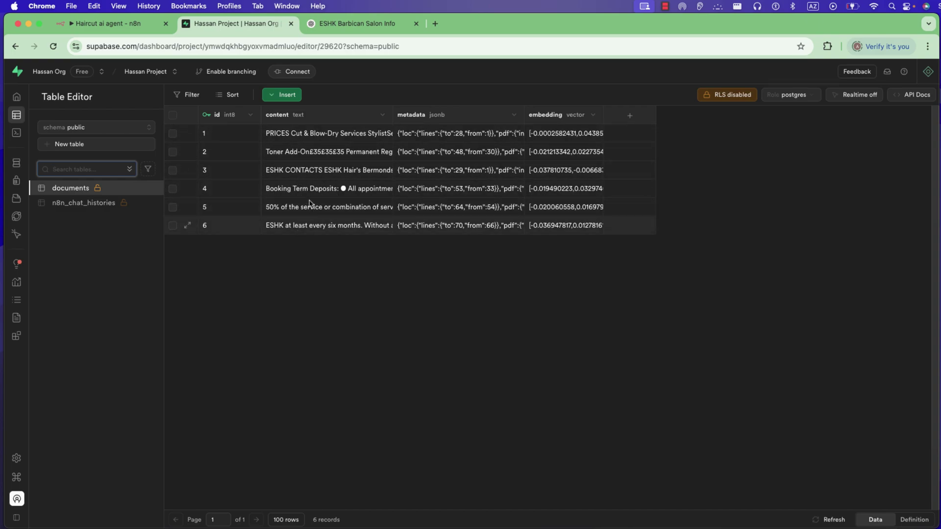
- Return to n8n, save the workflow, and resend the question "what is your opening time ?" to the agent in the chat
{"action": "left_click", "coordinate": [109, 23]}
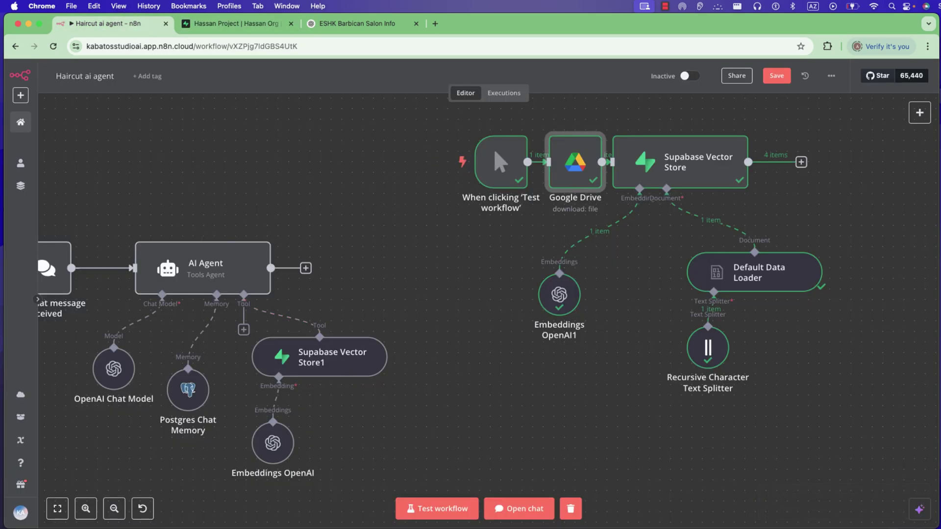
{"action": "left_click", "coordinate": [520, 508]}
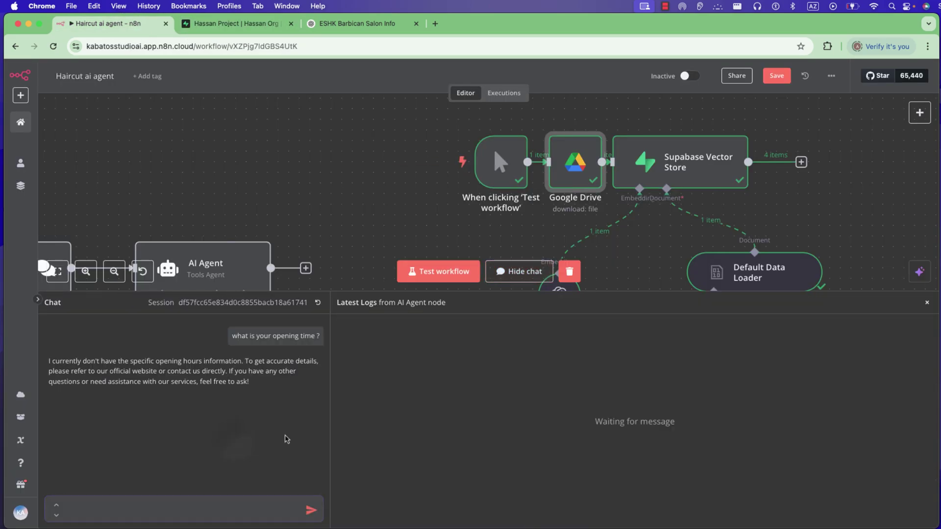
{"action": "triple_click", "coordinate": [249, 426]}
{"action": "left_click", "coordinate": [249, 426]}
{"action": "left_click", "coordinate": [150, 510]}
{"action": "triple_click", "coordinate": [277, 336]}
{"action": "key", "text": "super+c"}
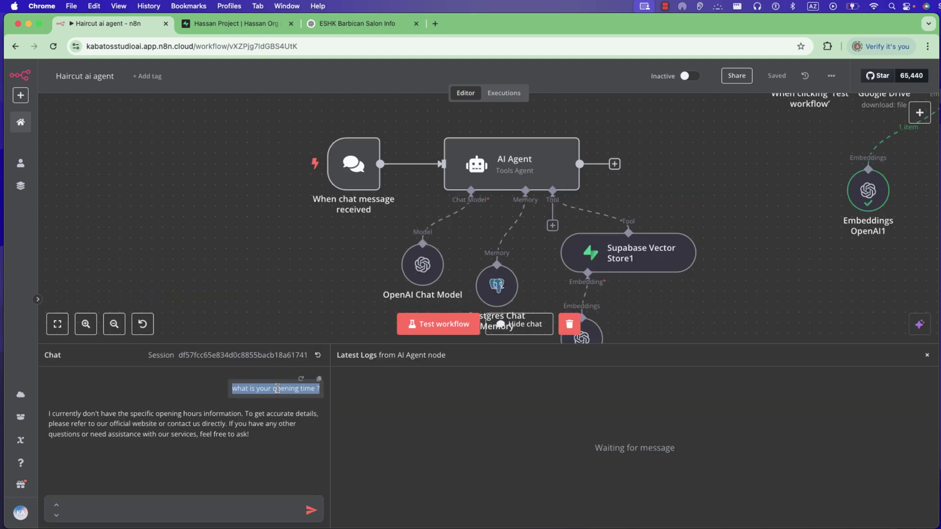
{"action": "left_click", "coordinate": [207, 508]}
{"action": "key", "text": "super+v"}
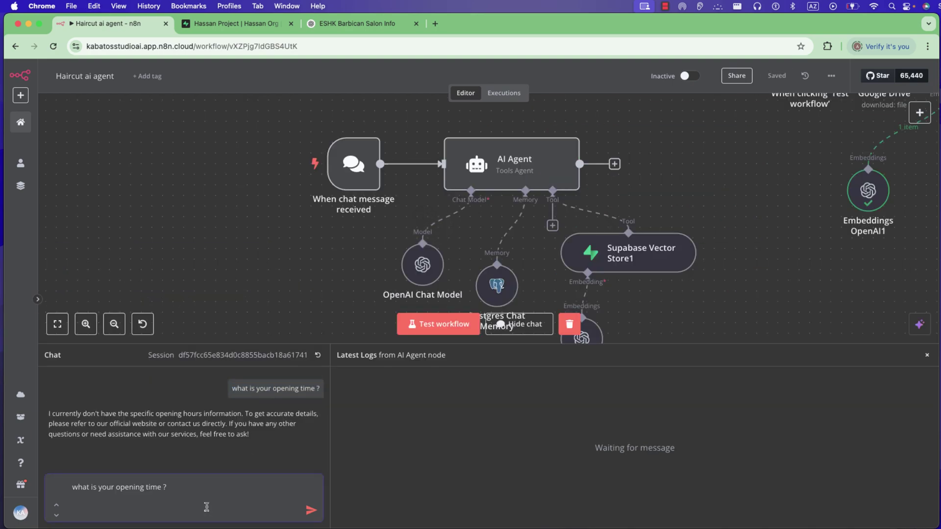
{"action": "key", "text": "BackSpace"}
{"action": "key", "text": "BackSpace"}
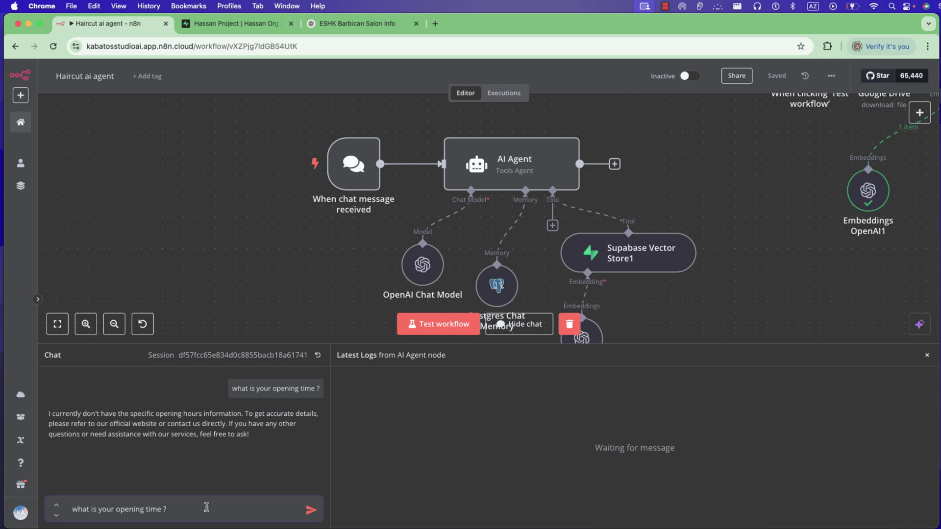
{"action": "left_click", "coordinate": [309, 510]}
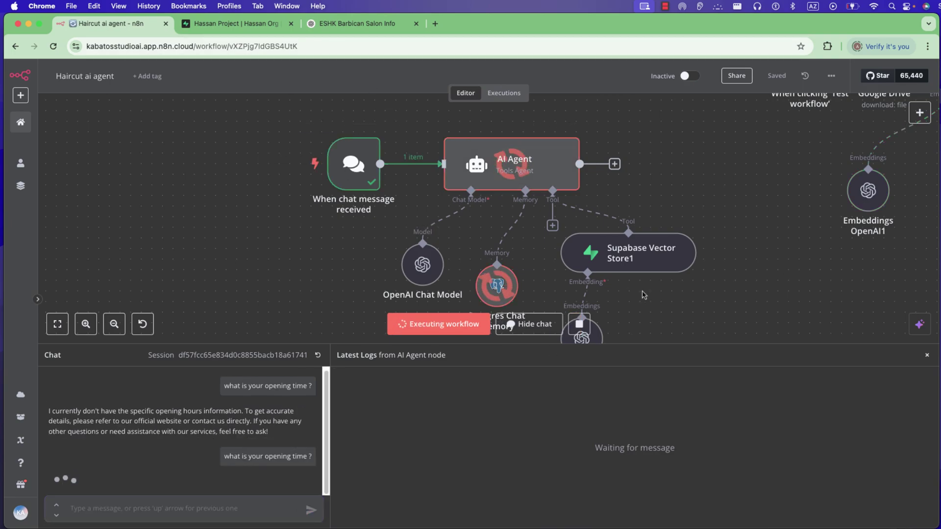
- Compare the agent's answer with the opening times on the ESHK website and copy the service name "Wash, Cut & Blow-Dry" from its price list
{"action": "key", "text": "super+grave"}
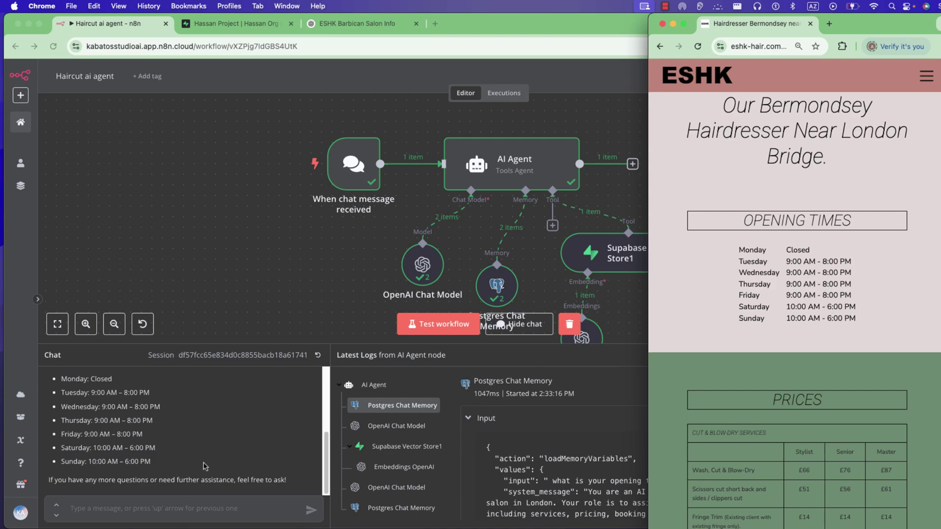
{"action": "scroll", "coordinate": [796, 472], "scroll_direction": "down", "scroll_amount": 4}
{"action": "double_click", "coordinate": [734, 293]}
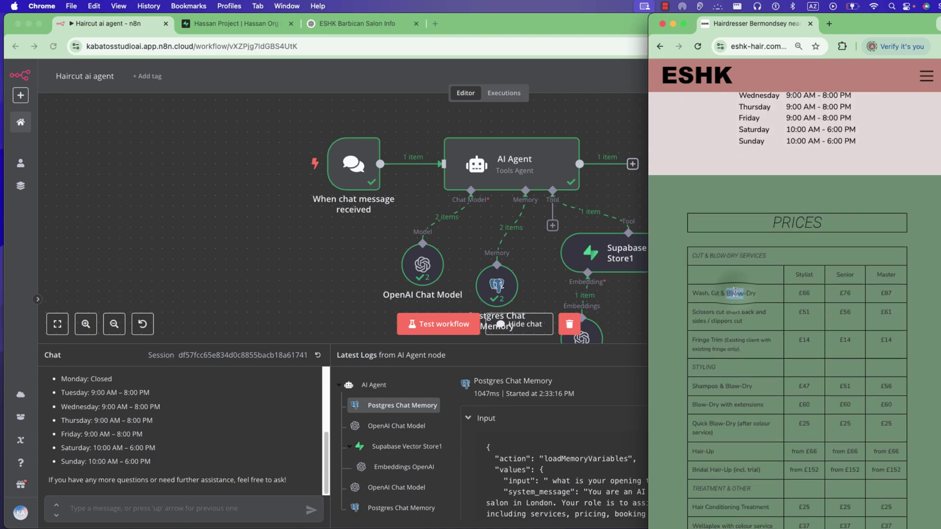
{"action": "triple_click", "coordinate": [735, 292]}
{"action": "key", "text": "super+c"}
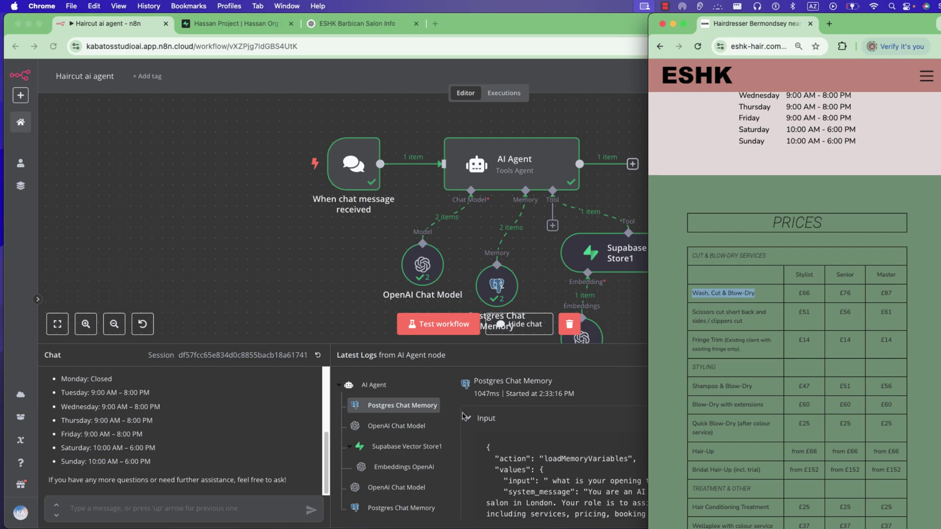
- Write the n8n chat message "what is the price about stylist for Wash, Cut & Blow-Dry", using the copied service name
{"action": "left_click", "coordinate": [169, 508]}
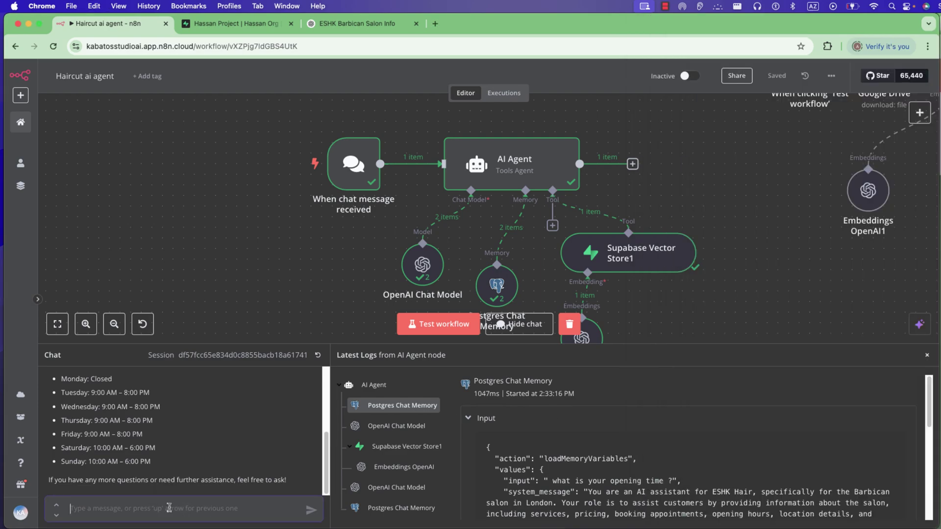
{"action": "type", "text": "what is the"}
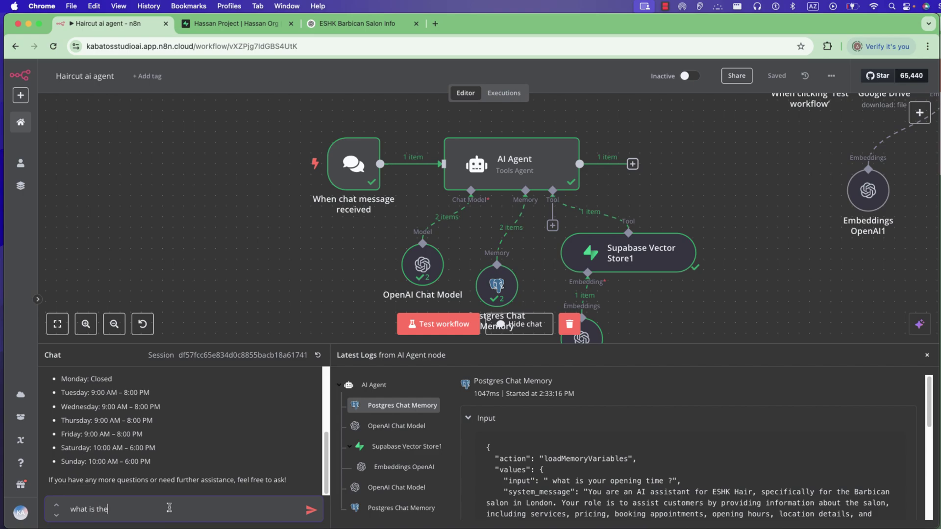
{"action": "type", "text": " price"}
{"action": "key", "text": "BackSpace"}
{"action": "key", "text": "super+v"}
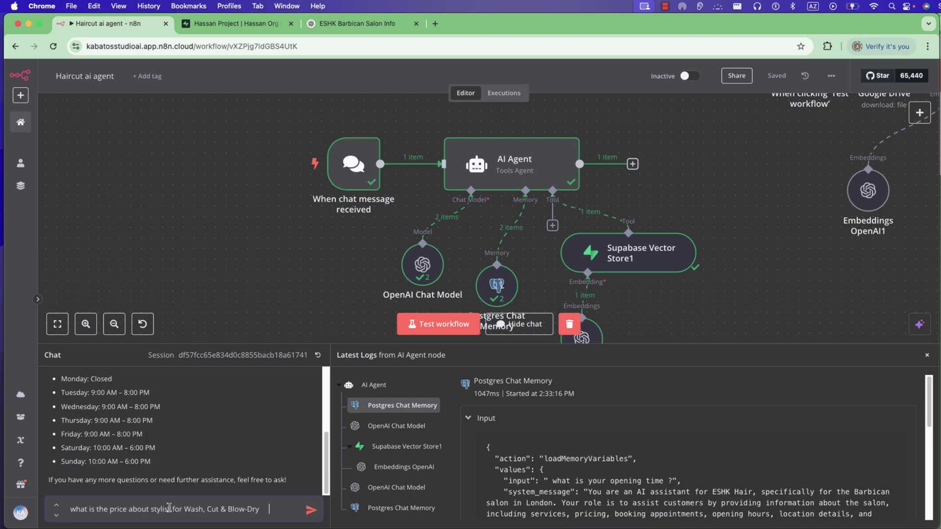
- Check the Stylist price for Wash, Cut & Blow-Dry on the ESHK website, then end the chat message with "?" and send it
{"action": "key", "text": "super+grave"}
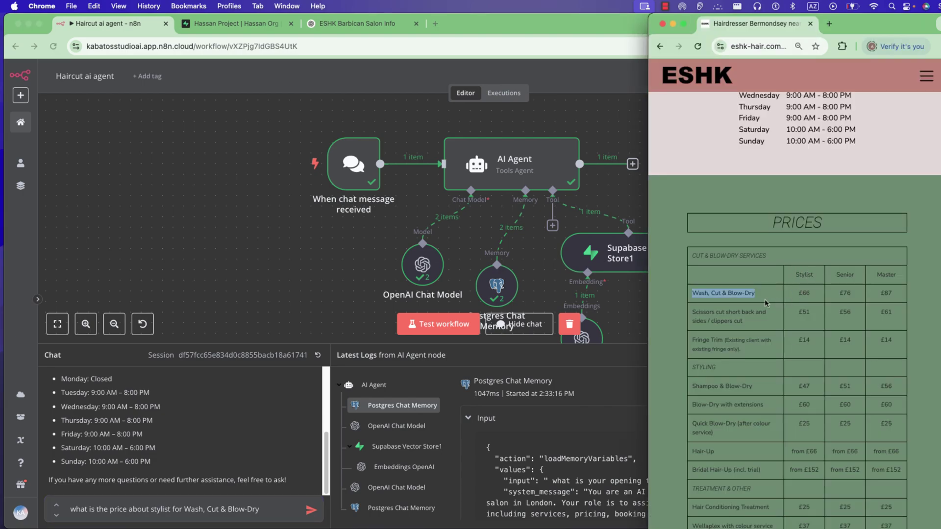
{"action": "double_click", "coordinate": [805, 293]}
{"action": "double_click", "coordinate": [805, 293]}
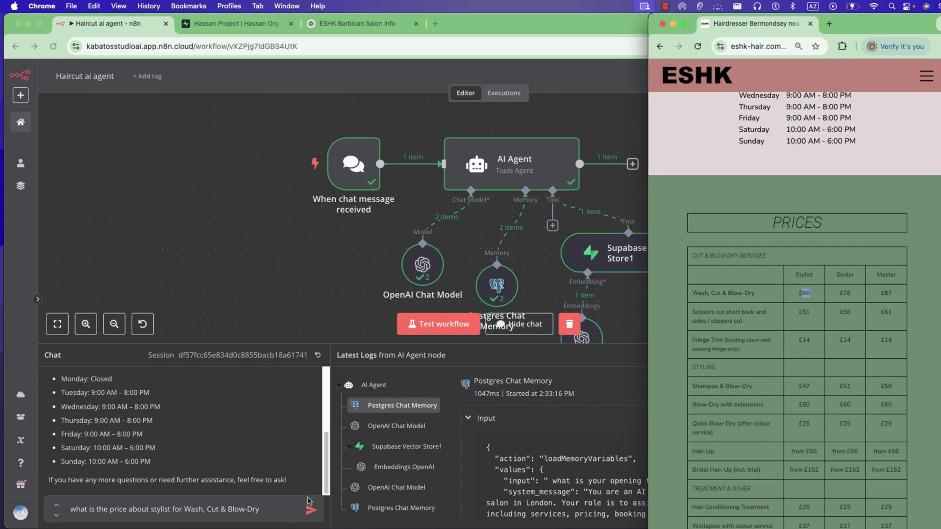
{"action": "left_click", "coordinate": [286, 508]}
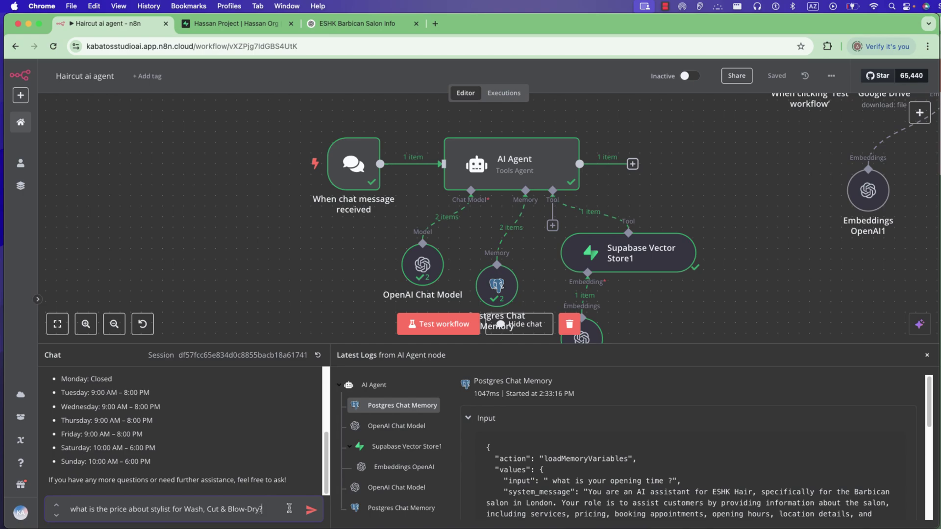
{"action": "key", "text": "Return"}
- Compare the agent's Wash, Cut & Blow-Dry answer with the Stylist, Senior and Master prices on the ESHK website
{"action": "key", "text": "super+grave"}
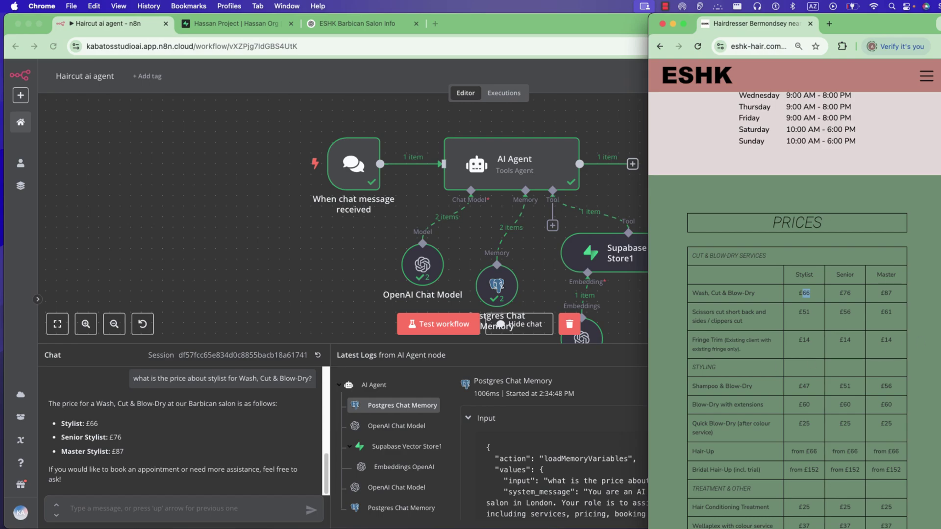
{"action": "left_click_drag", "start_coordinate": [916, 301], "coordinate": [799, 294]}
{"action": "left_click", "coordinate": [125, 473]}
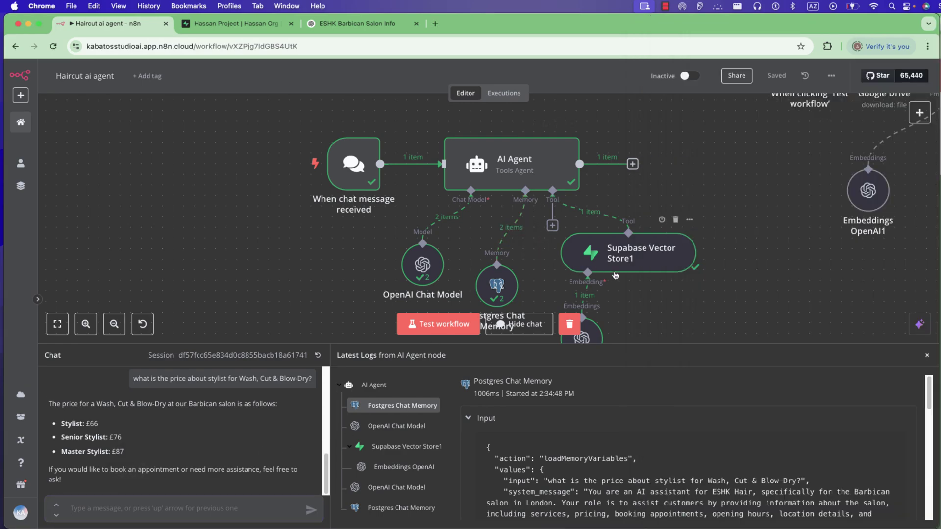
- Reduce the height of the chat and logs area to show more of the AI Agent's connected nodes on the canvas
{"action": "scroll", "coordinate": [612, 301], "scroll_direction": "right", "scroll_amount": 3}
{"action": "scroll", "coordinate": [612, 301], "scroll_direction": "down", "scroll_amount": 1}
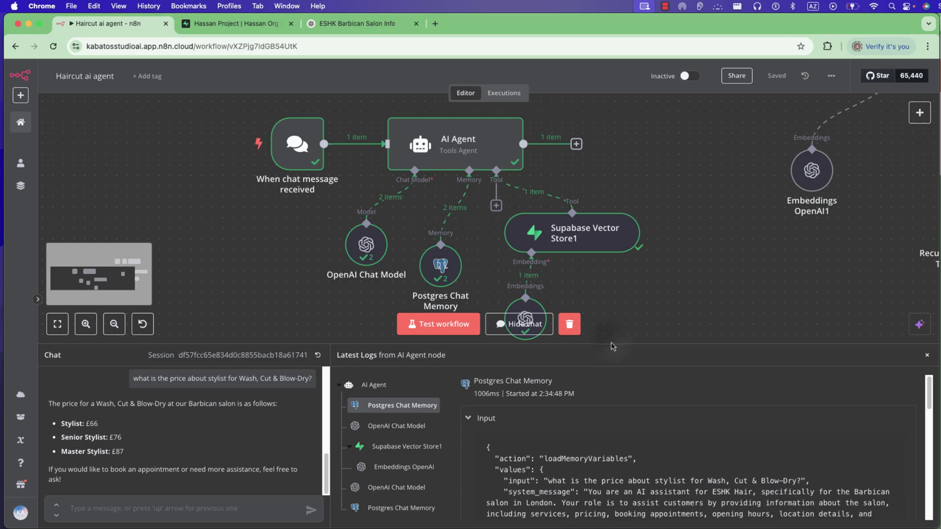
{"action": "left_click_drag", "start_coordinate": [606, 346], "coordinate": [608, 383]}
{"action": "scroll", "coordinate": [644, 313], "scroll_direction": "up", "scroll_amount": 1}
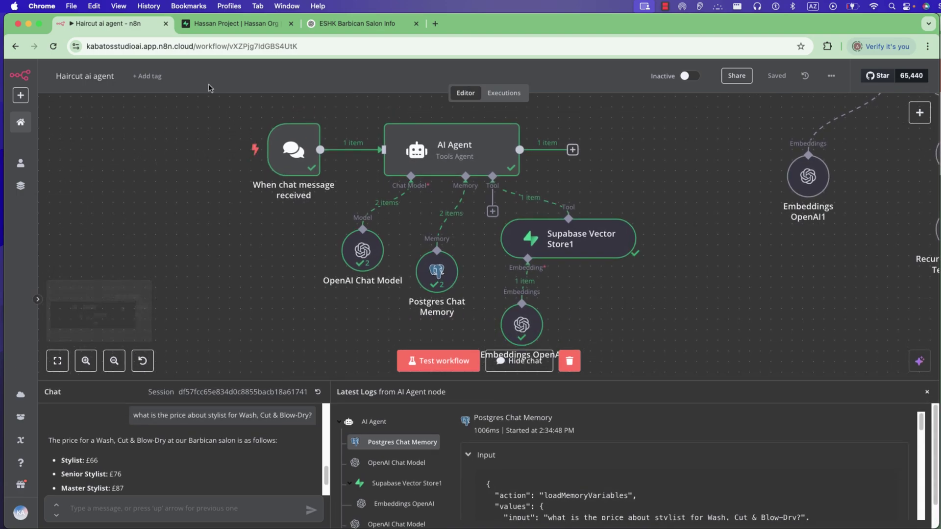
- Review the salon's contact details and prices on the ESHK website, then ask the agent "what is the number to contact you ?" in the chat
{"action": "key", "text": "super+grave"}
{"action": "scroll", "coordinate": [778, 317], "scroll_direction": "up", "scroll_amount": 15}
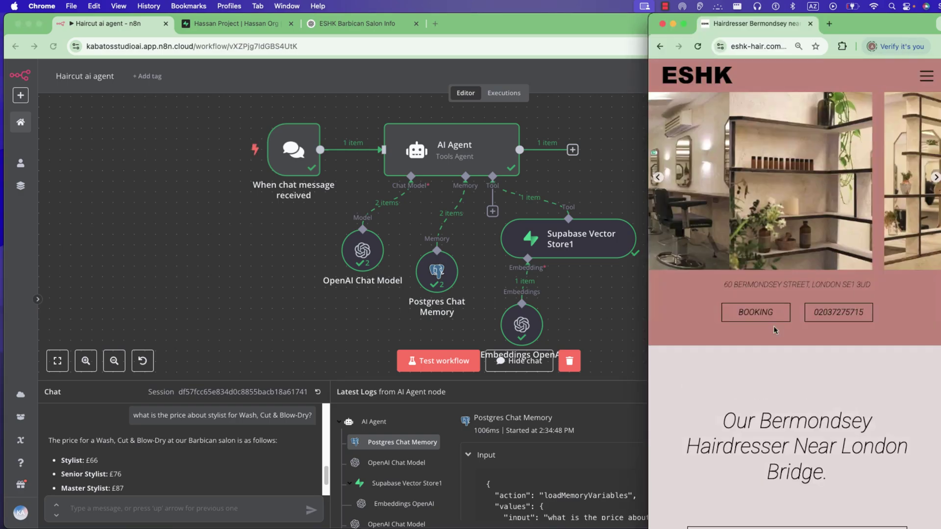
{"action": "scroll", "coordinate": [808, 373], "scroll_direction": "down", "scroll_amount": 5}
{"action": "scroll", "coordinate": [834, 413], "scroll_direction": "down", "scroll_amount": 15}
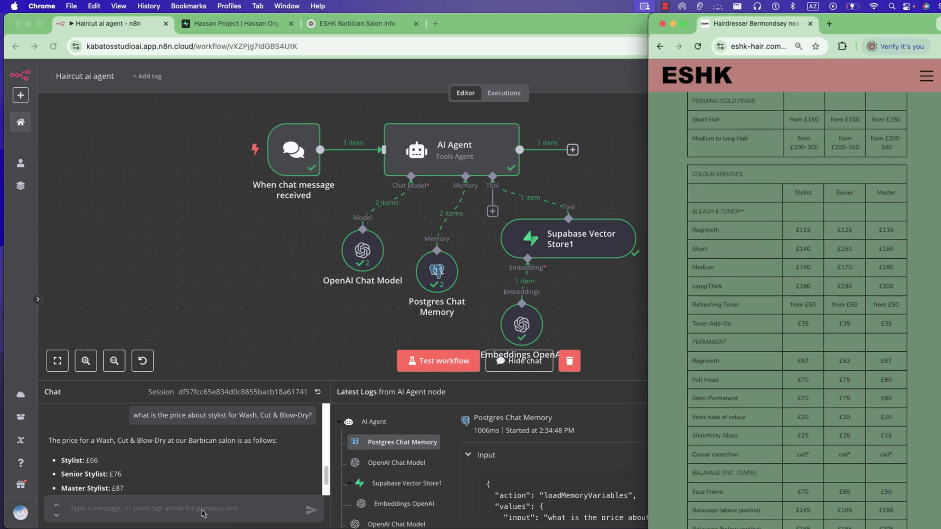
{"action": "left_click", "coordinate": [204, 514]}
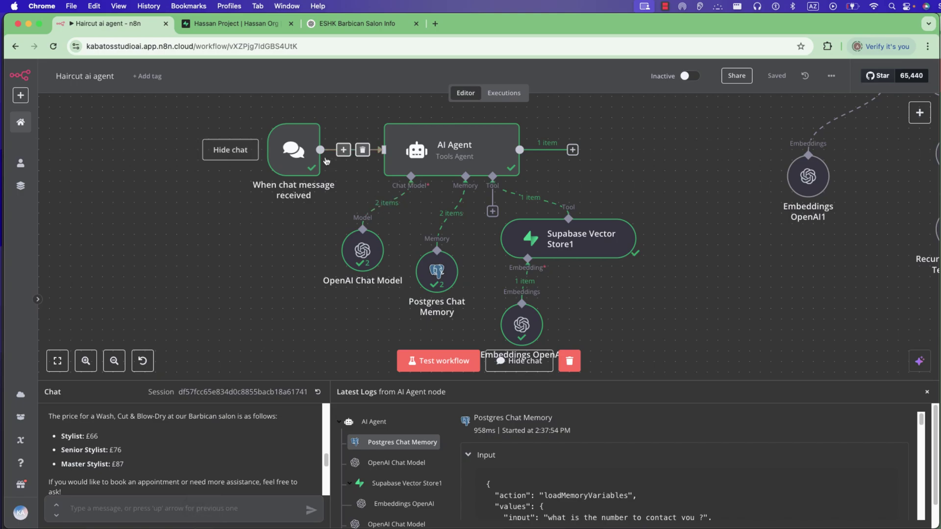